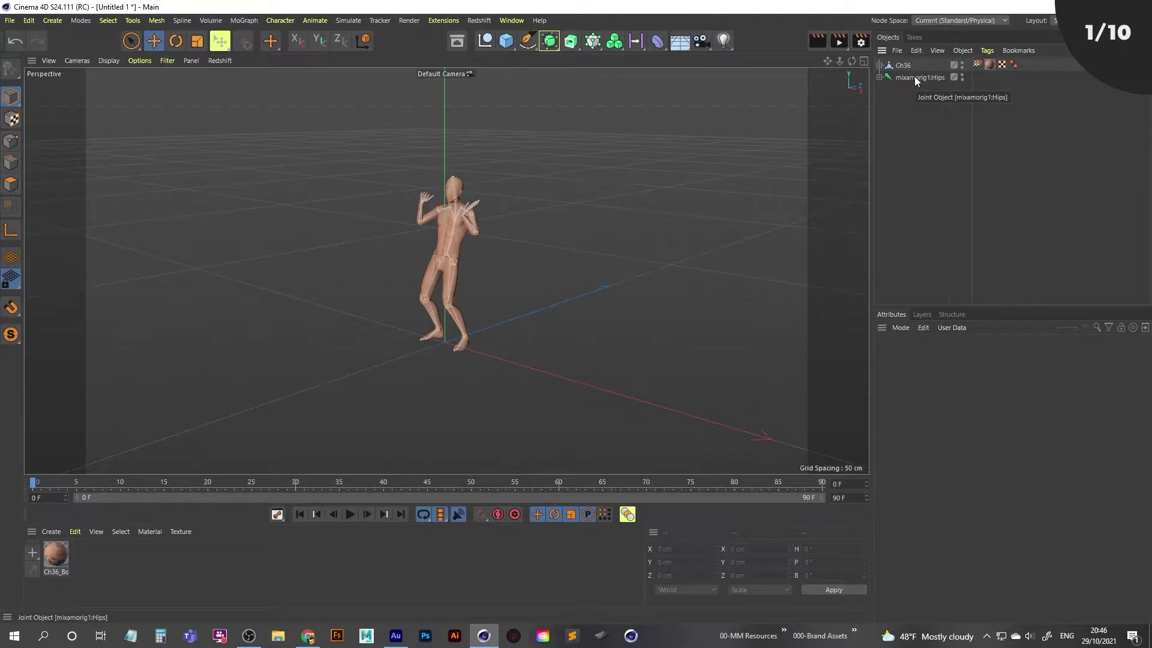
Step: Select the Hips joint with its children and expand the entire joint hierarchy
middle_click(915, 77)
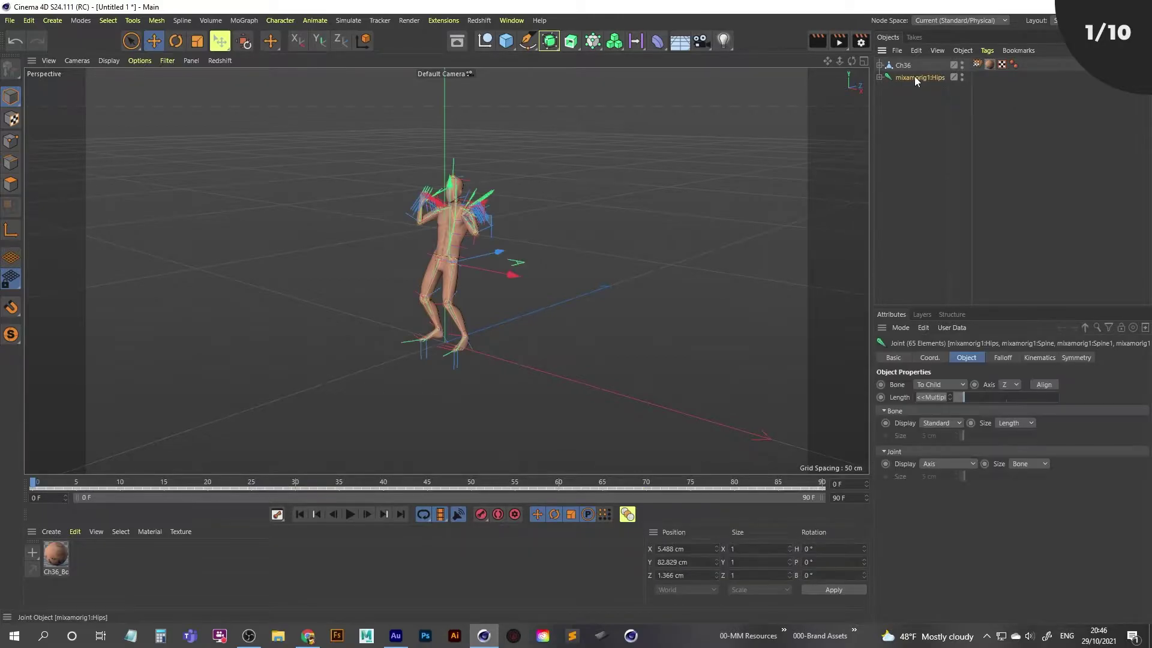
right_click(915, 76)
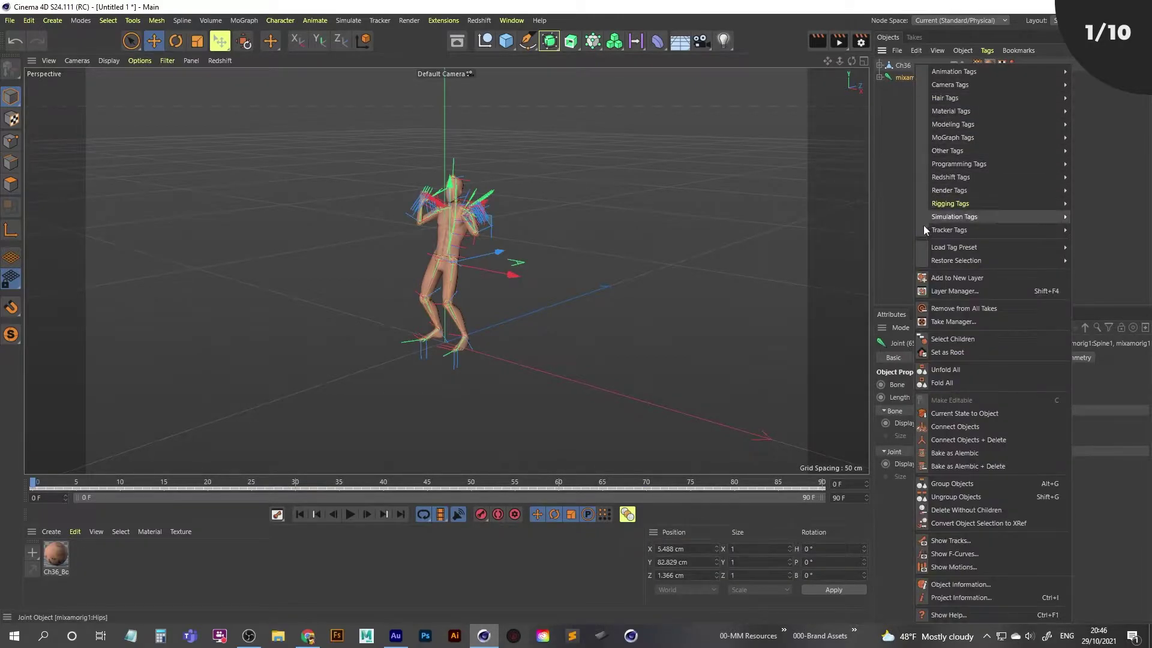
click(951, 369)
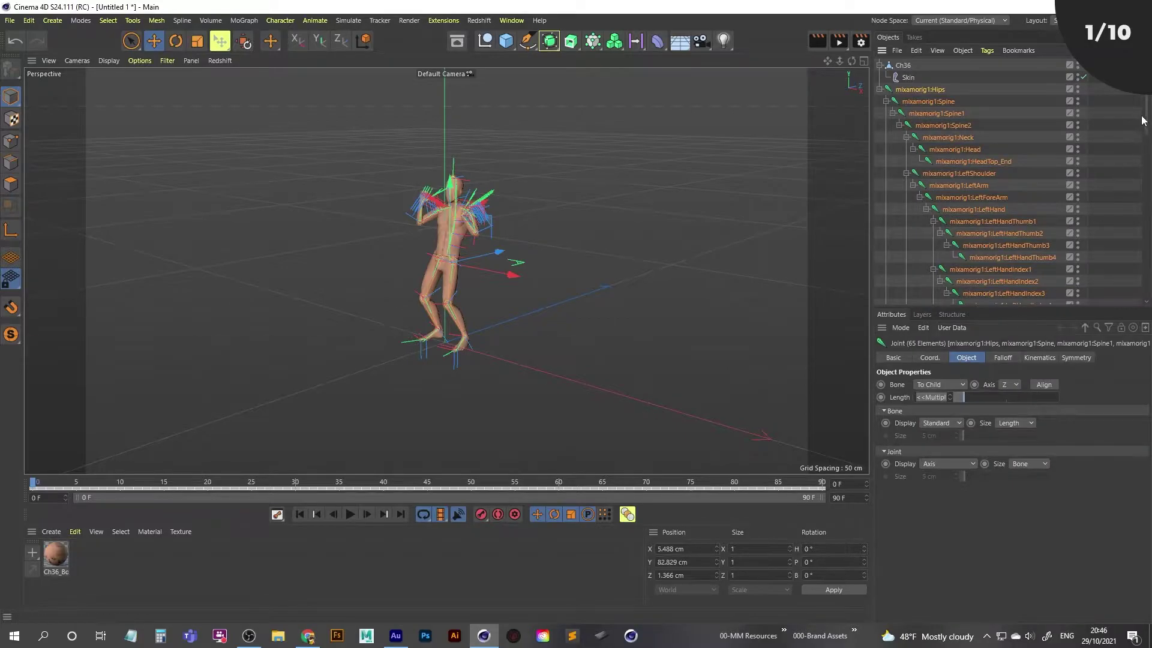
drag(1146, 117, 1141, 283)
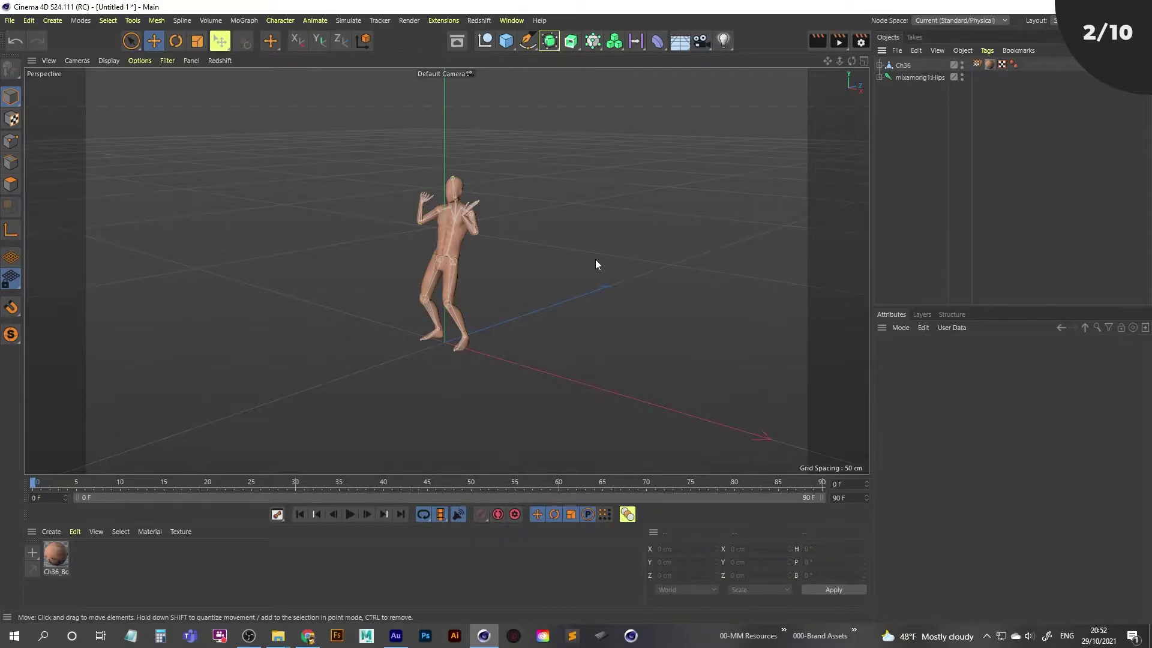
Step: Select the Ch36 mesh, clone it into a grid, then undo the cloning
click(903, 64)
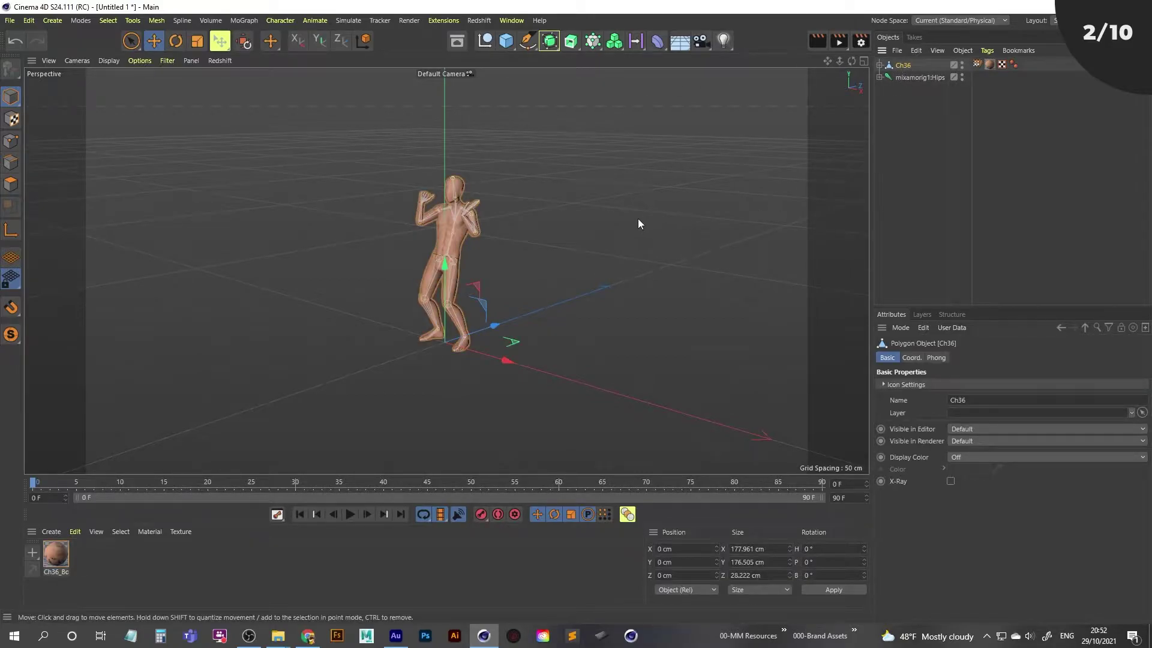
alt+click(593, 42)
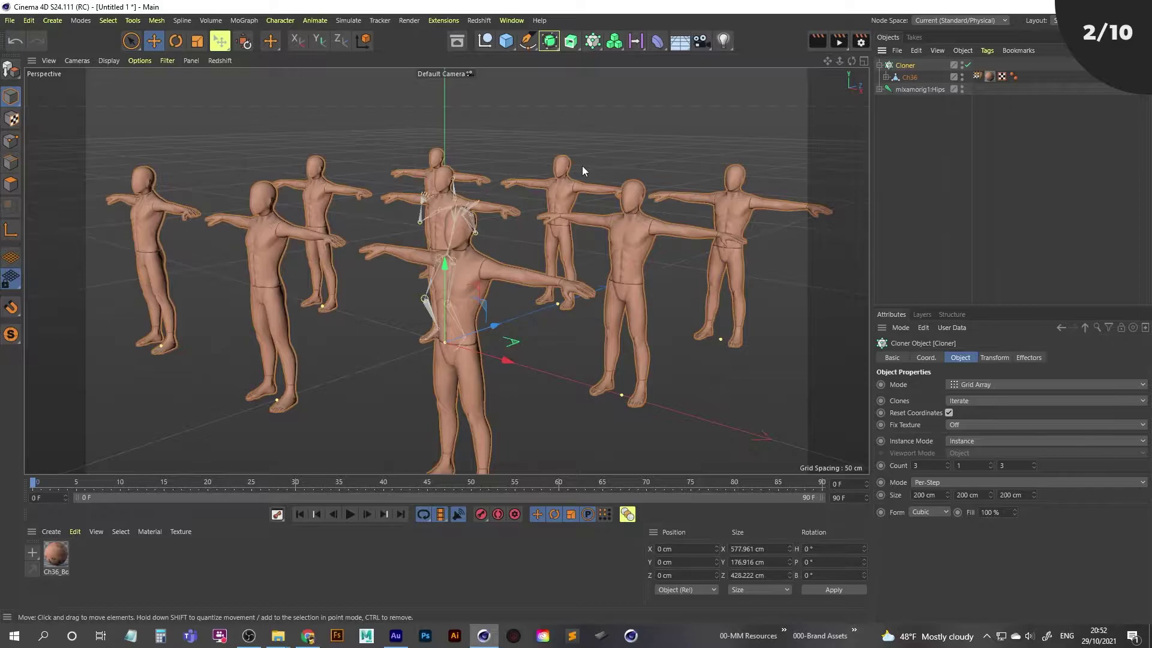
key(ctrl+z)
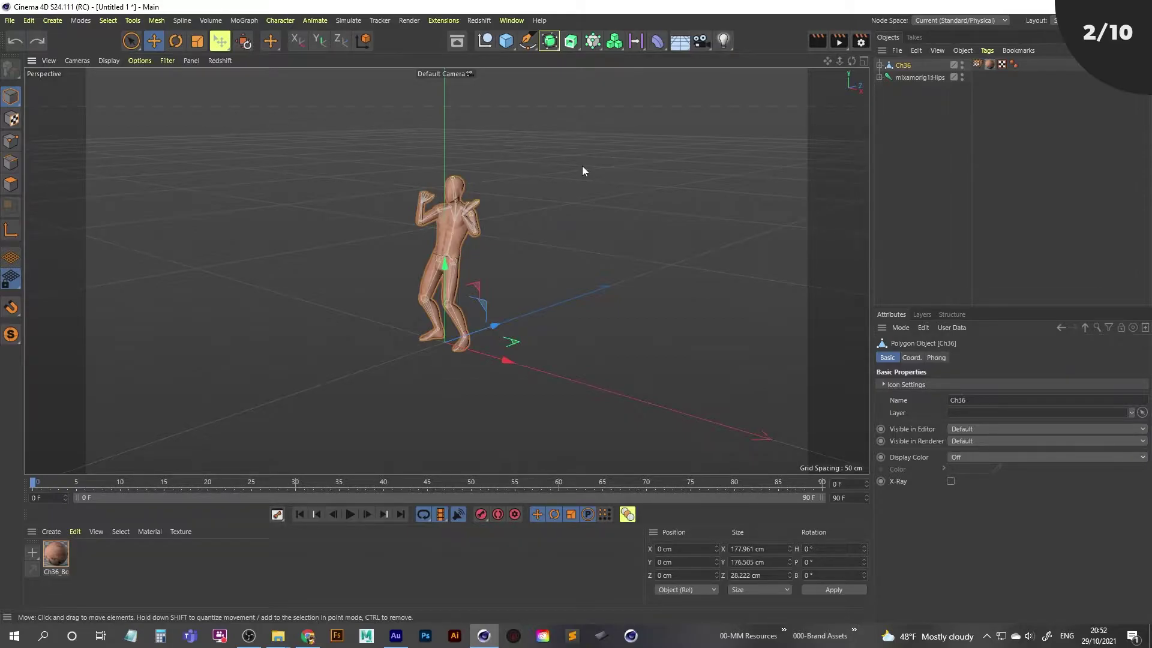
Step: Add a Bend deformer under the Ch36 character
click(657, 43)
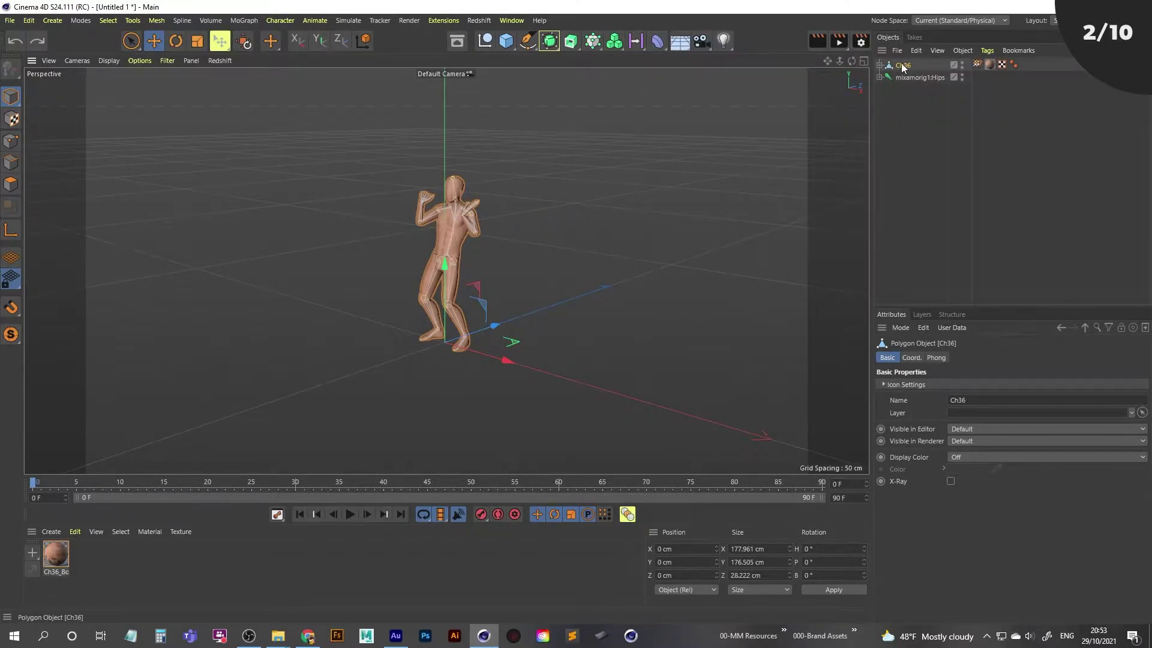
click(658, 42)
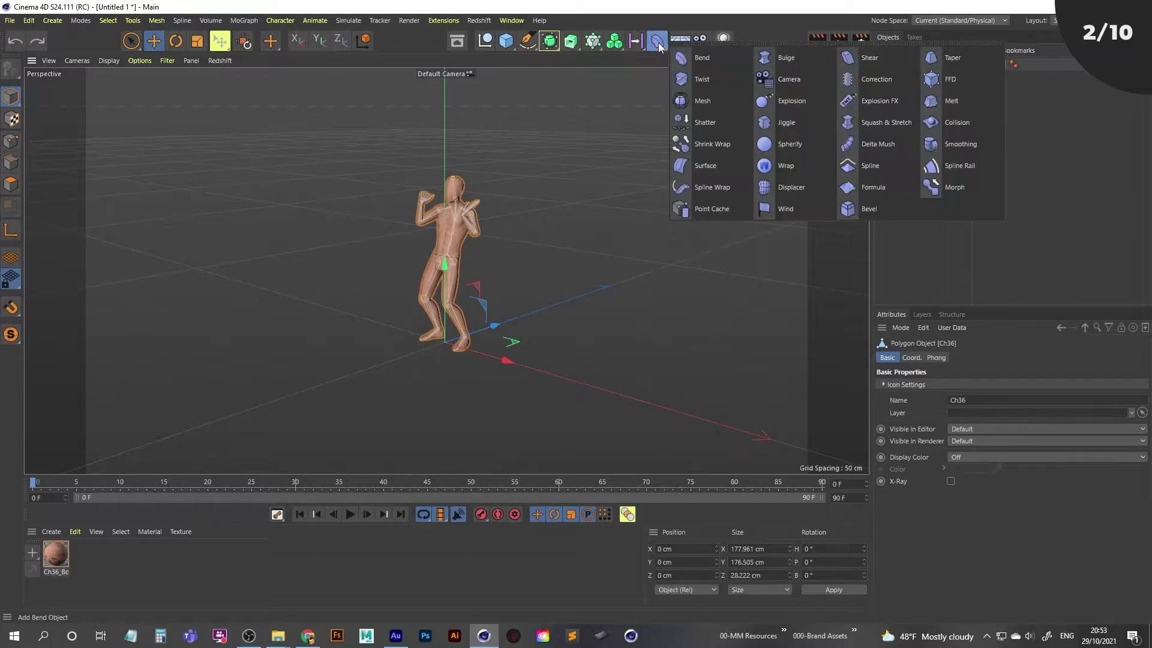
click(724, 59)
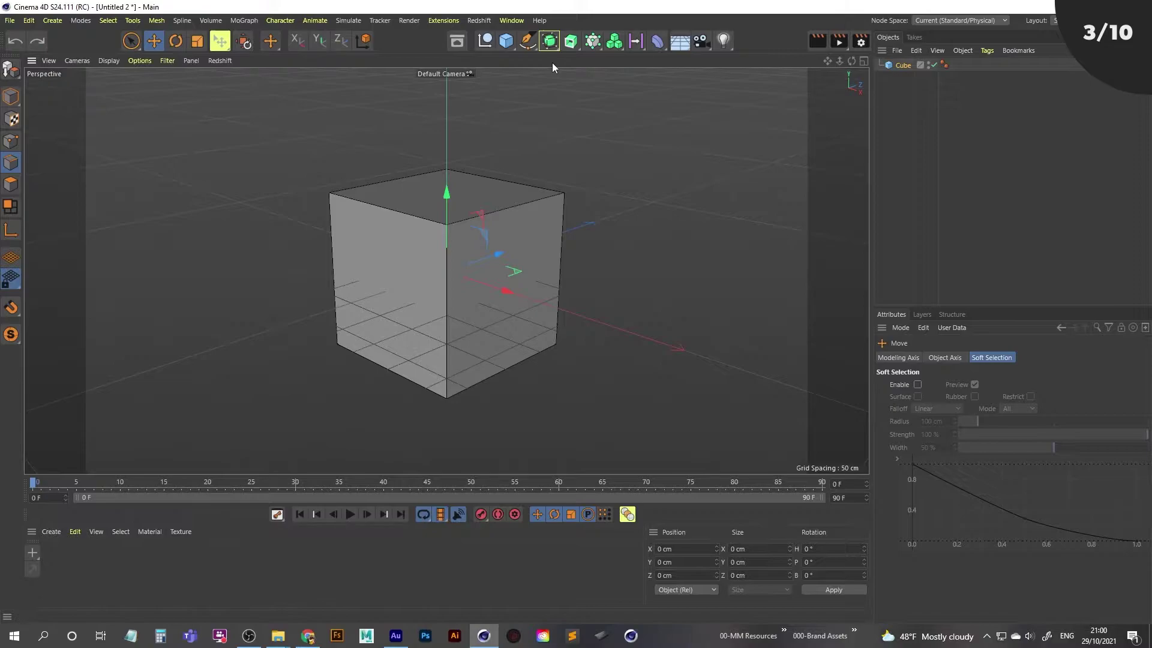
Step: Wrap the cube in a Subdivision Surface and toggle its smoothing off and back on
alt+click(549, 40)
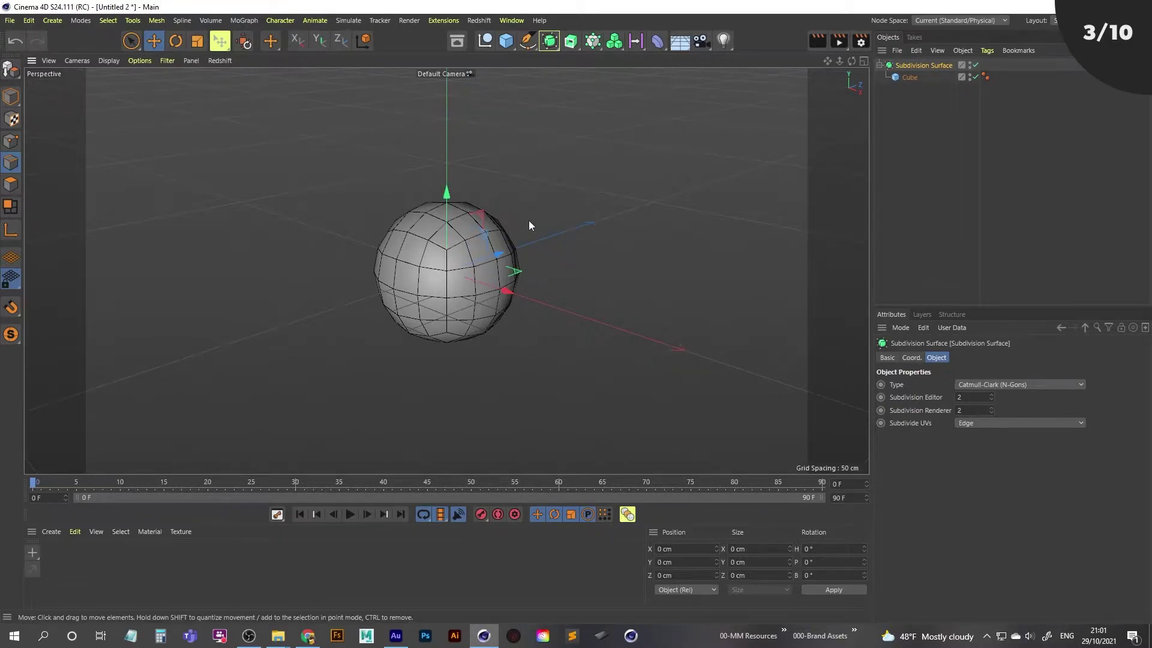
click(975, 65)
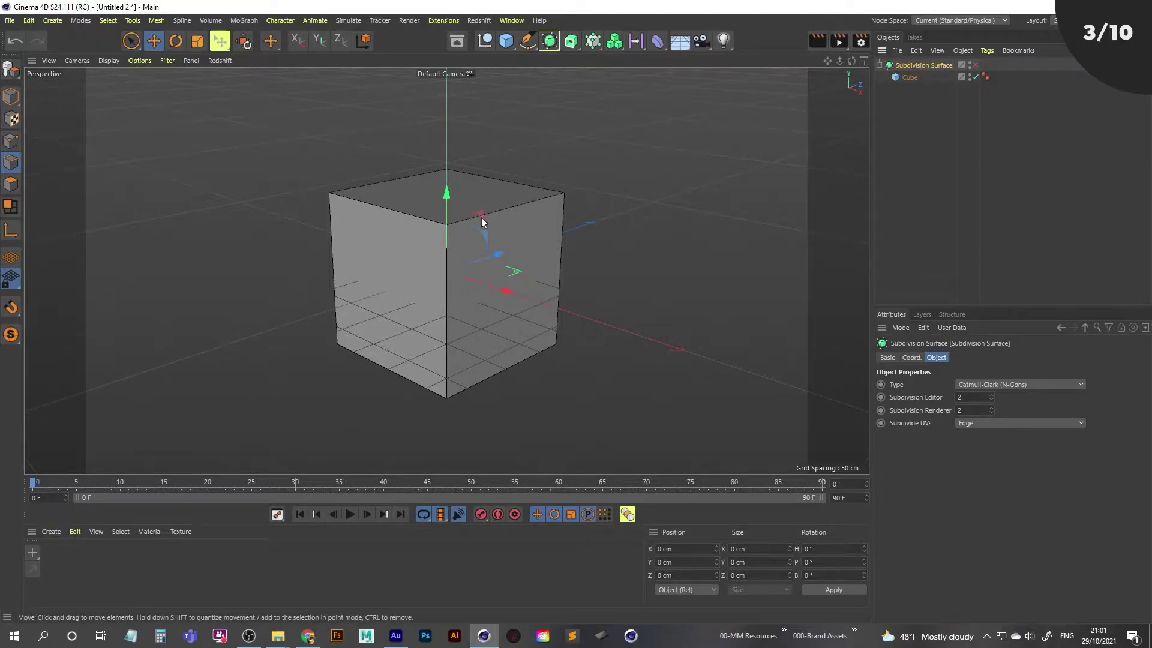
click(974, 65)
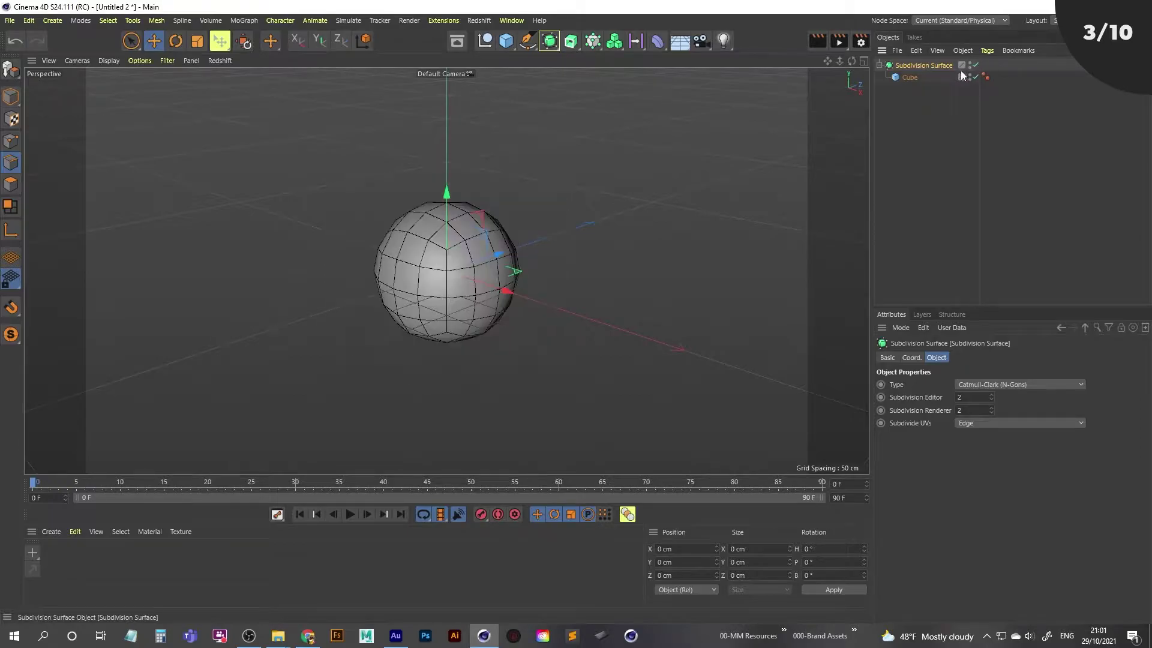
Step: Browse the Cube's context menu, then open the Move tool's recent-tools flyout
right_click(910, 77)
mouse_move(967, 204)
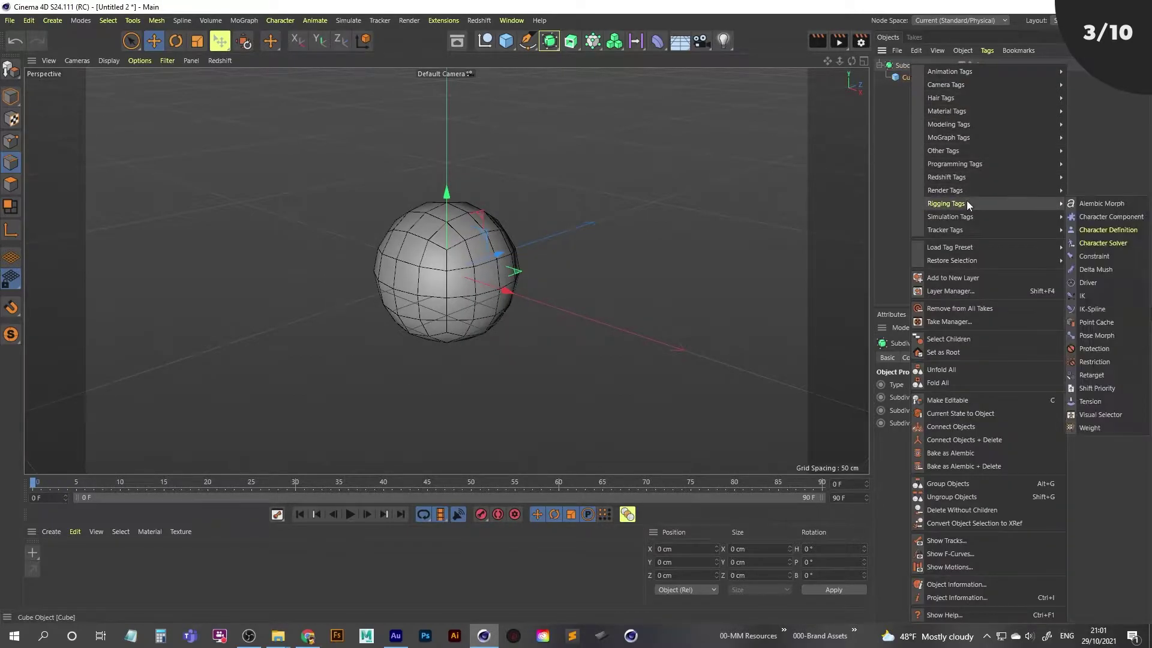
mouse_move(964, 122)
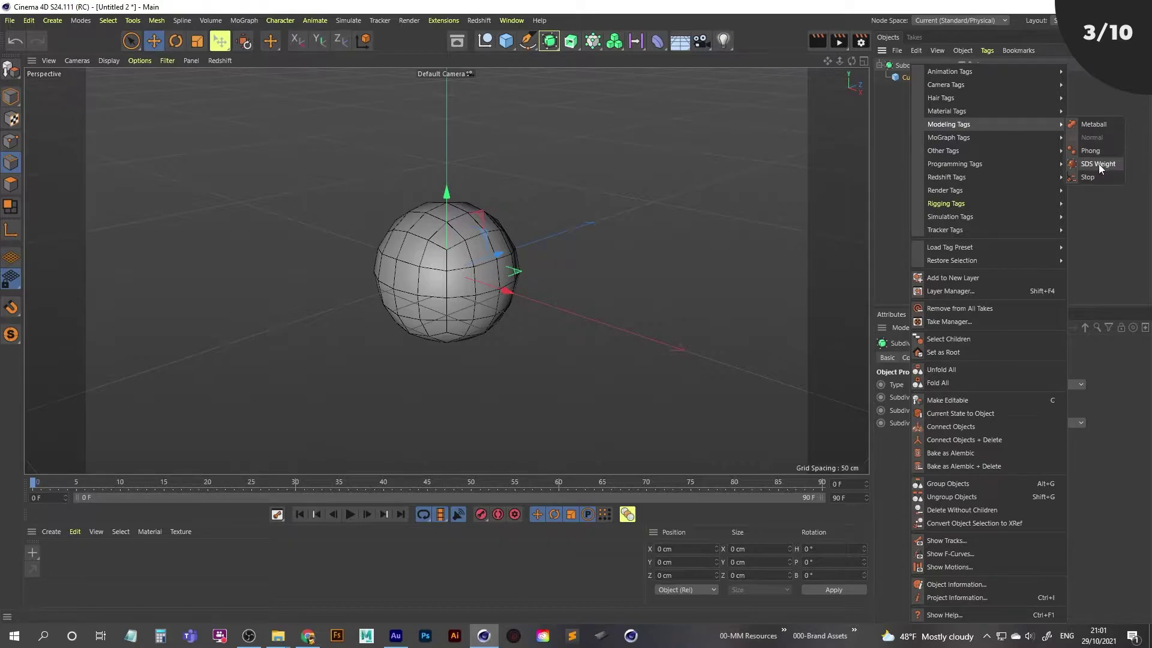
click(264, 45)
click(270, 40)
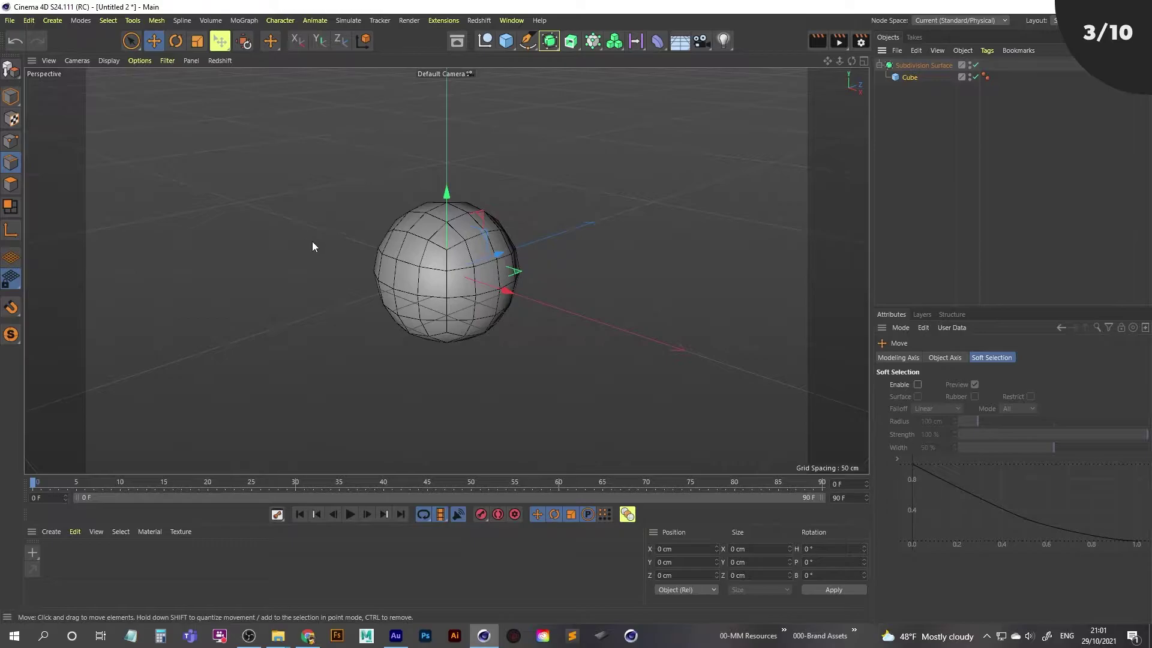
Step: Make the Cube an editable polygon object with C
click(272, 42)
click(910, 78)
key(c)
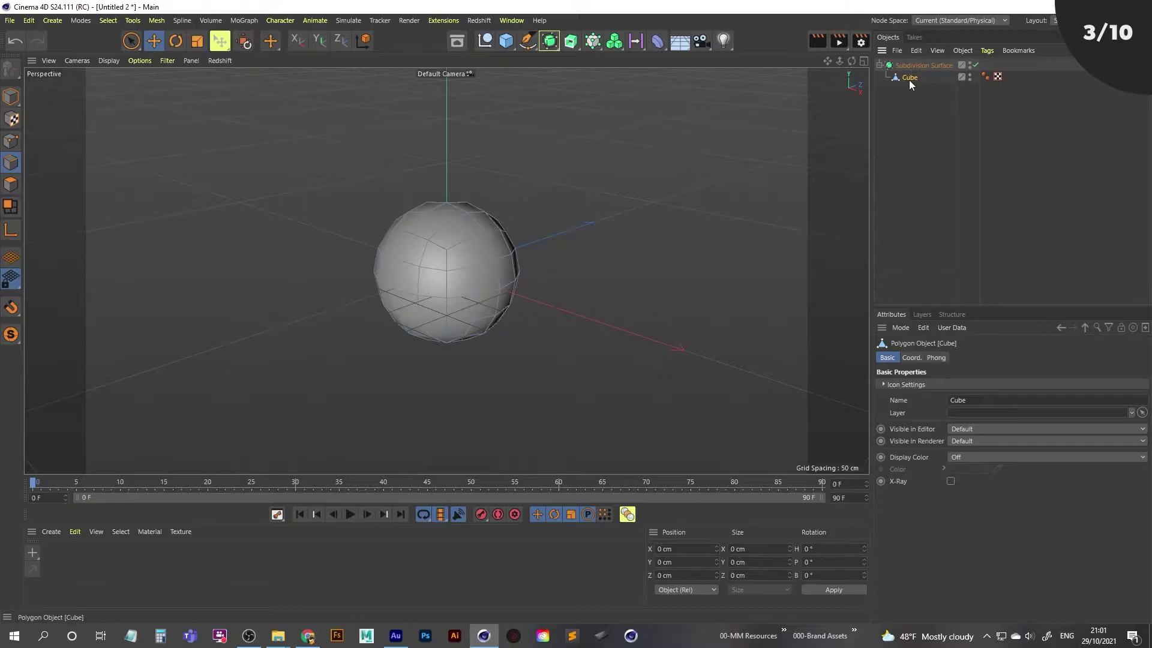
Step: Select the edge at the sphere's upper right and reach the Weight Subdivision Surface tool
click(132, 41)
click(465, 242)
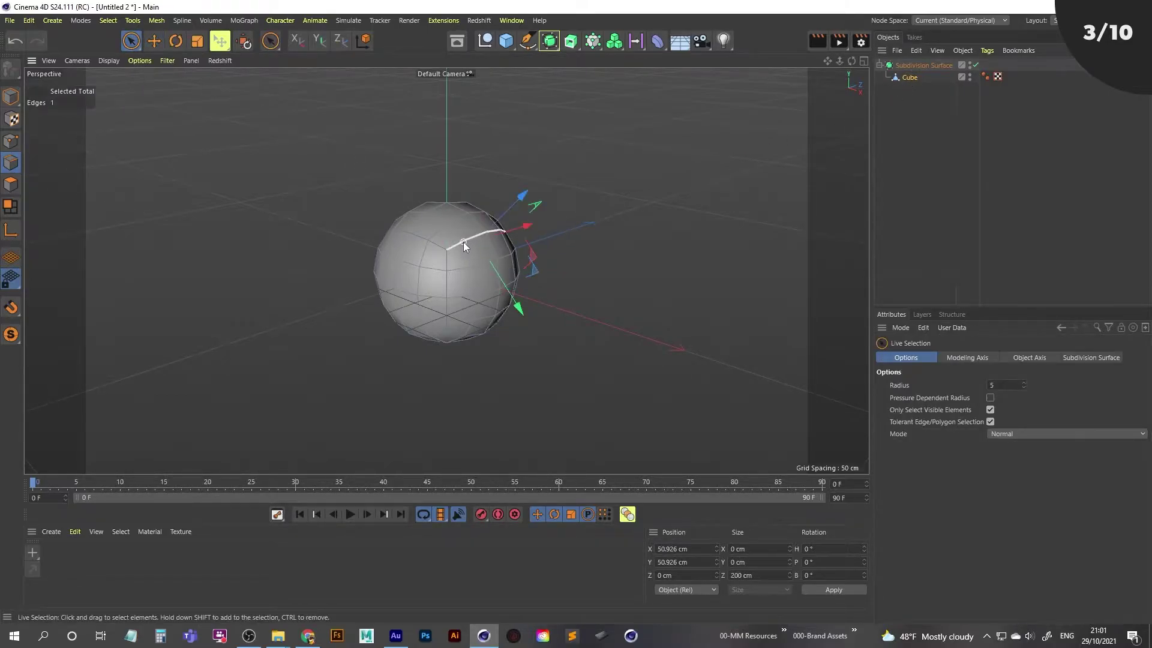
scroll(468, 250, up, 3)
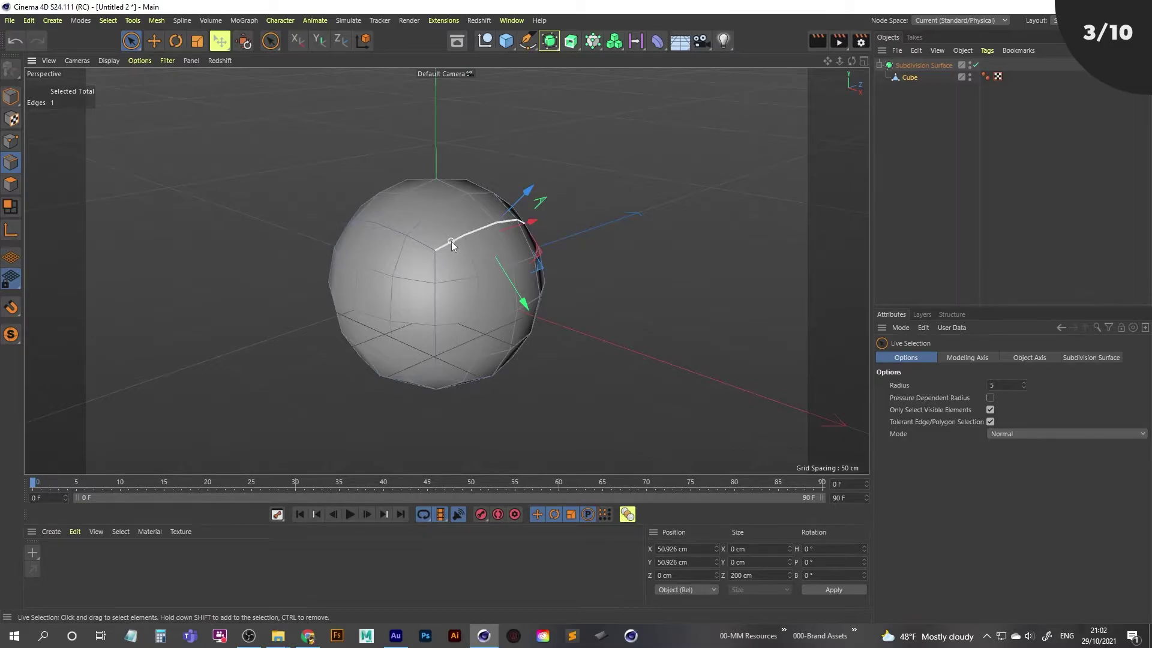
click(451, 242)
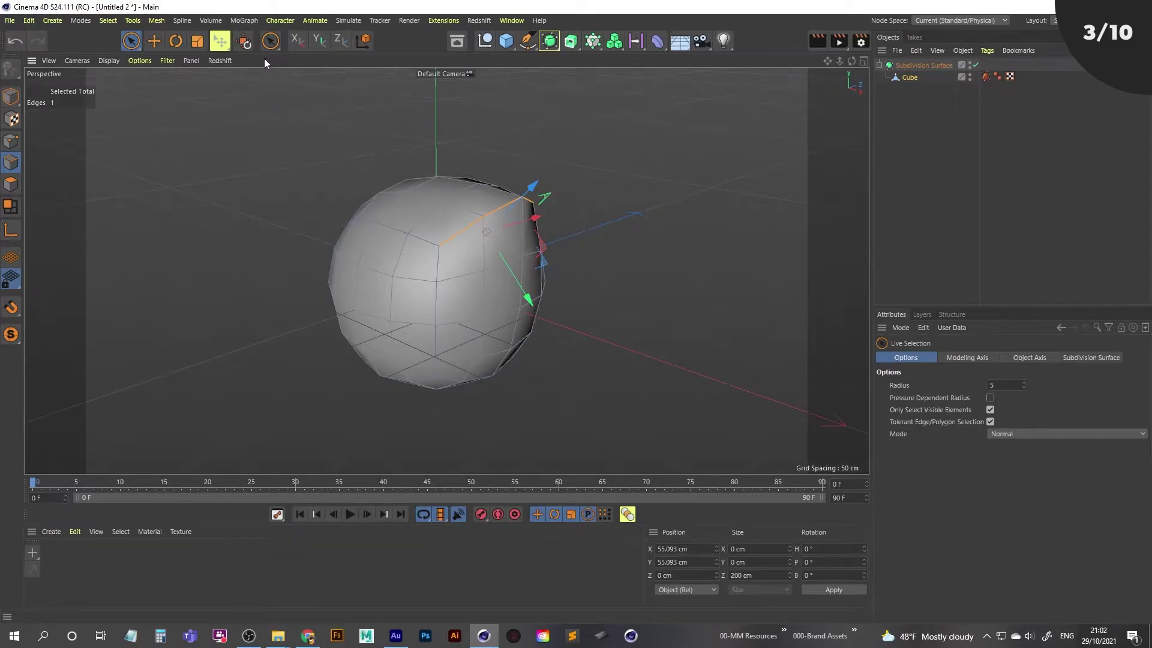
click(270, 40)
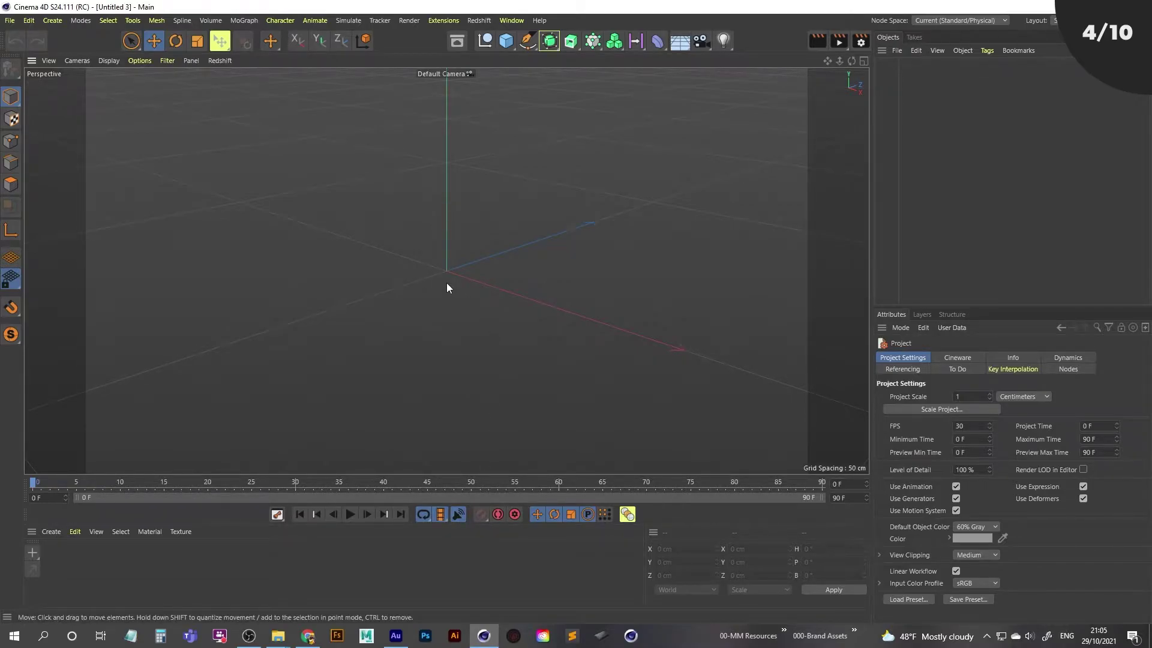
Step: Add a Null object and set a position X keyframe at frame 0
drag(441, 514, 409, 559)
click(410, 561)
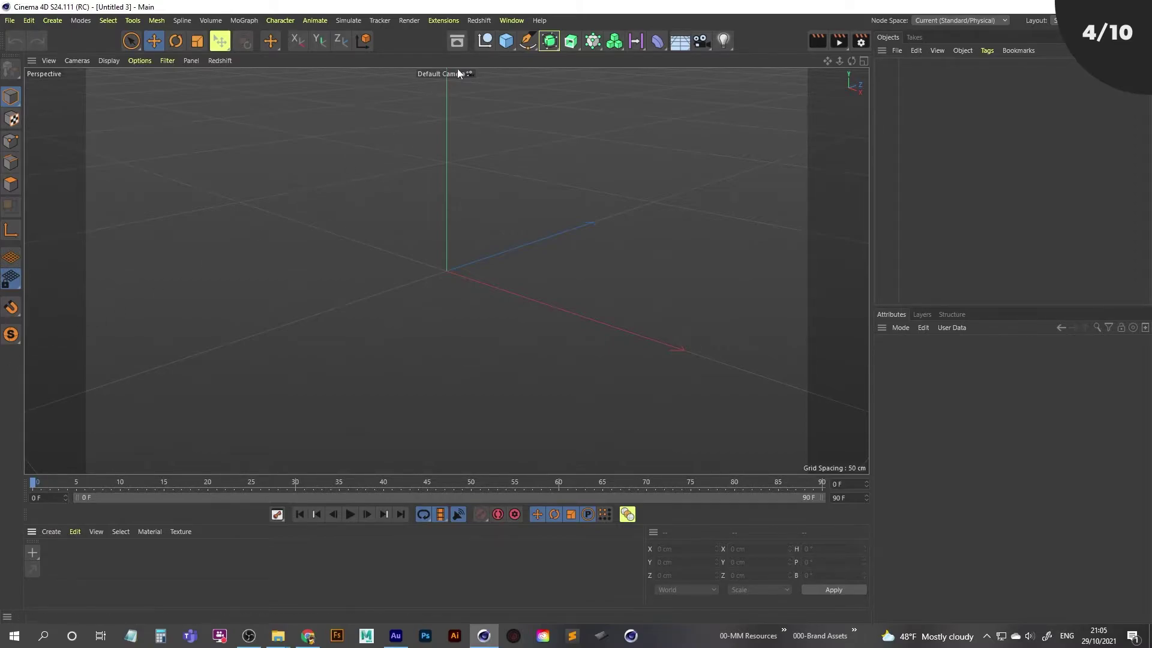
click(485, 41)
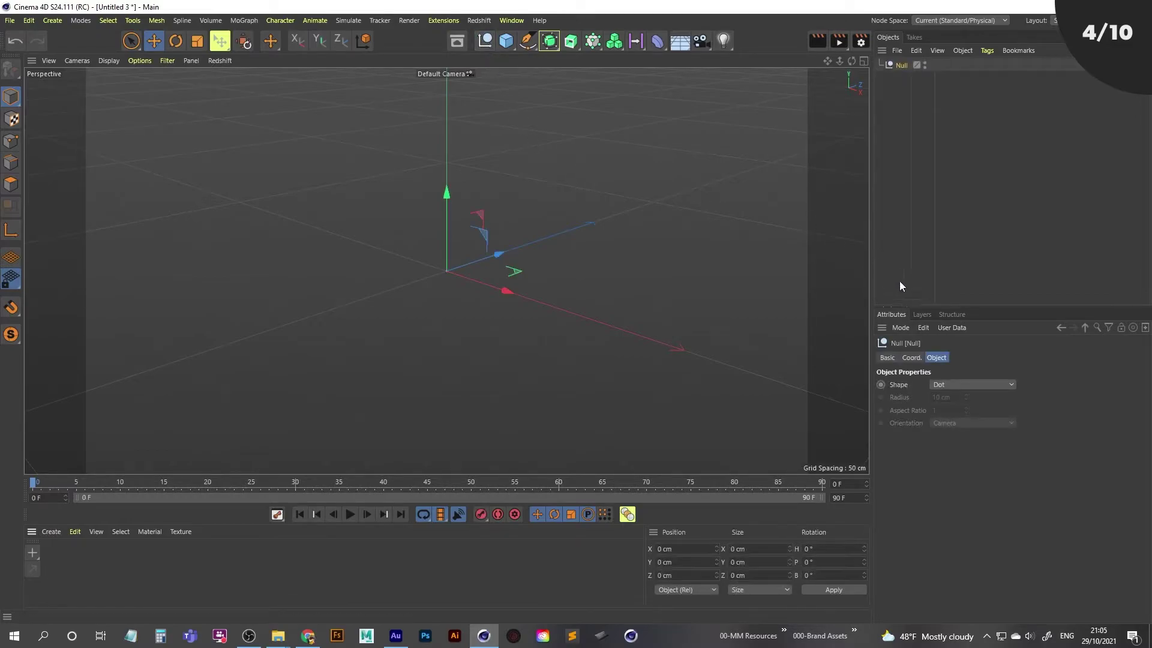
click(910, 358)
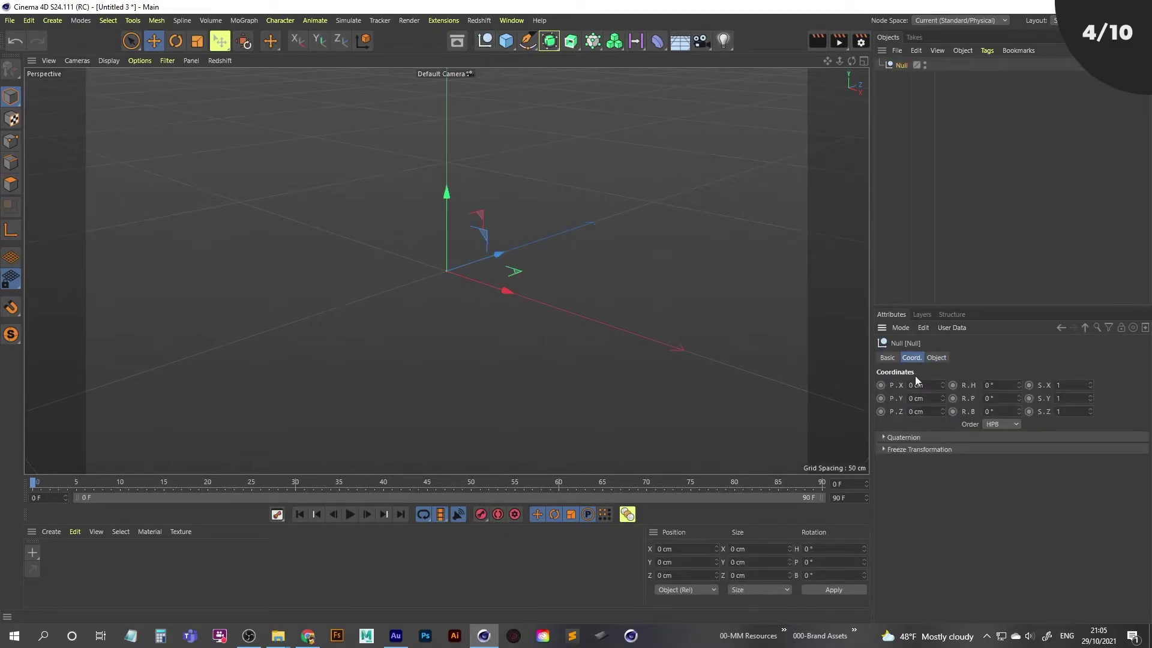
click(881, 385)
Step: Add a Sound track to the Null in the Dope Sheet and browse the Audio folder
click(269, 515)
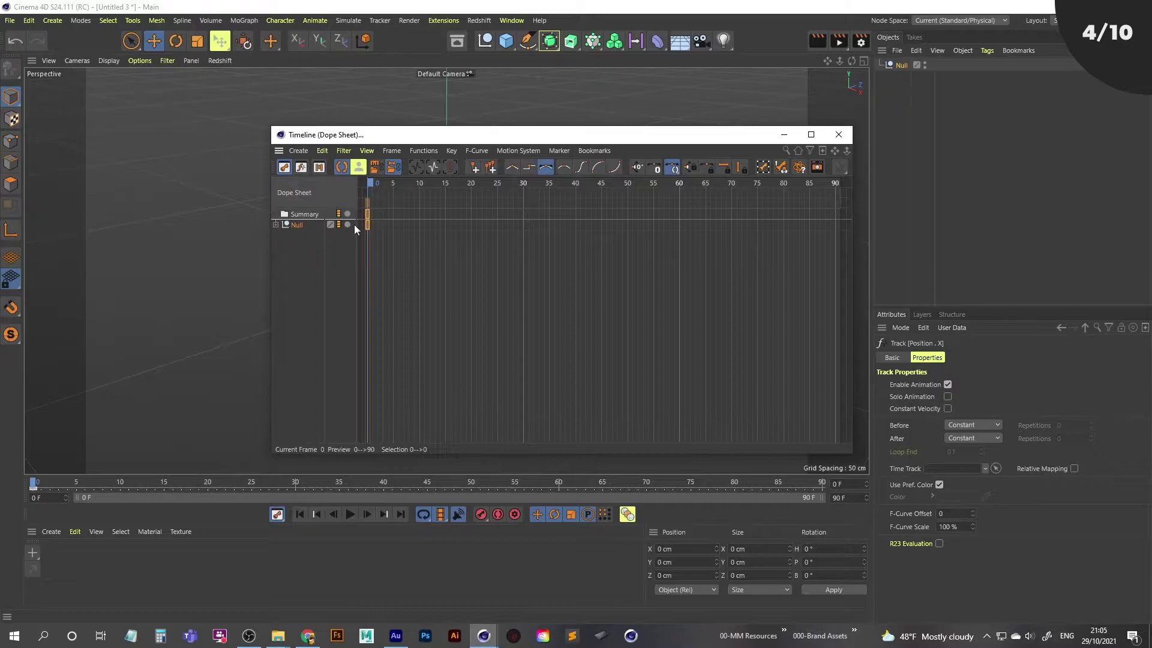
click(300, 150)
mouse_move(322, 184)
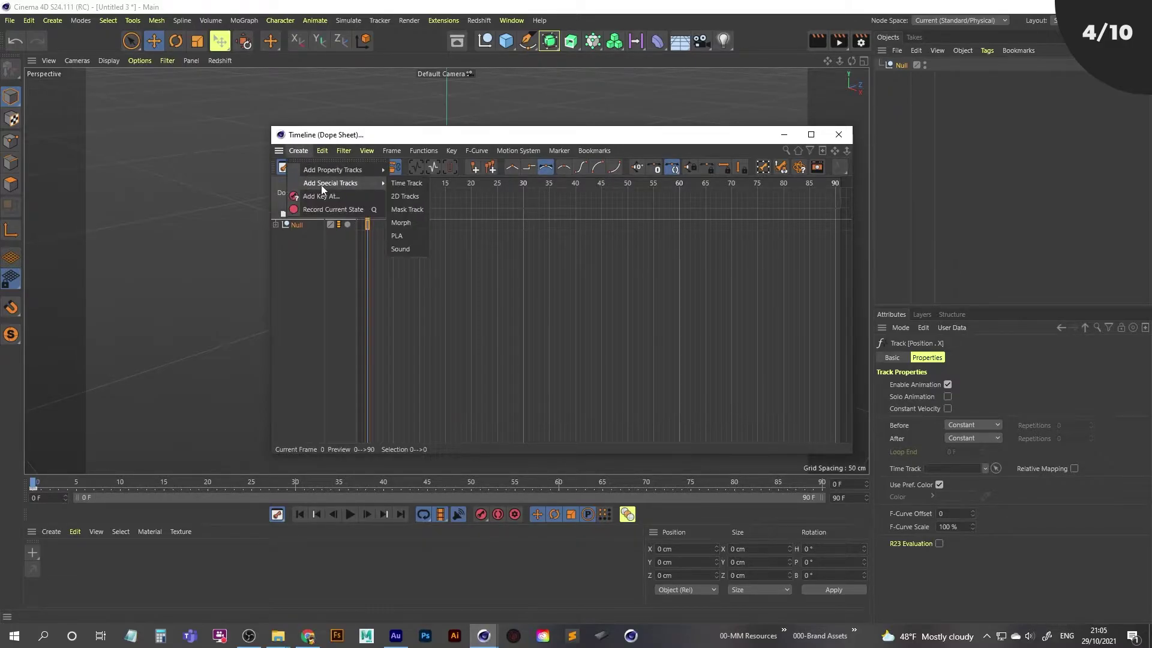
click(401, 249)
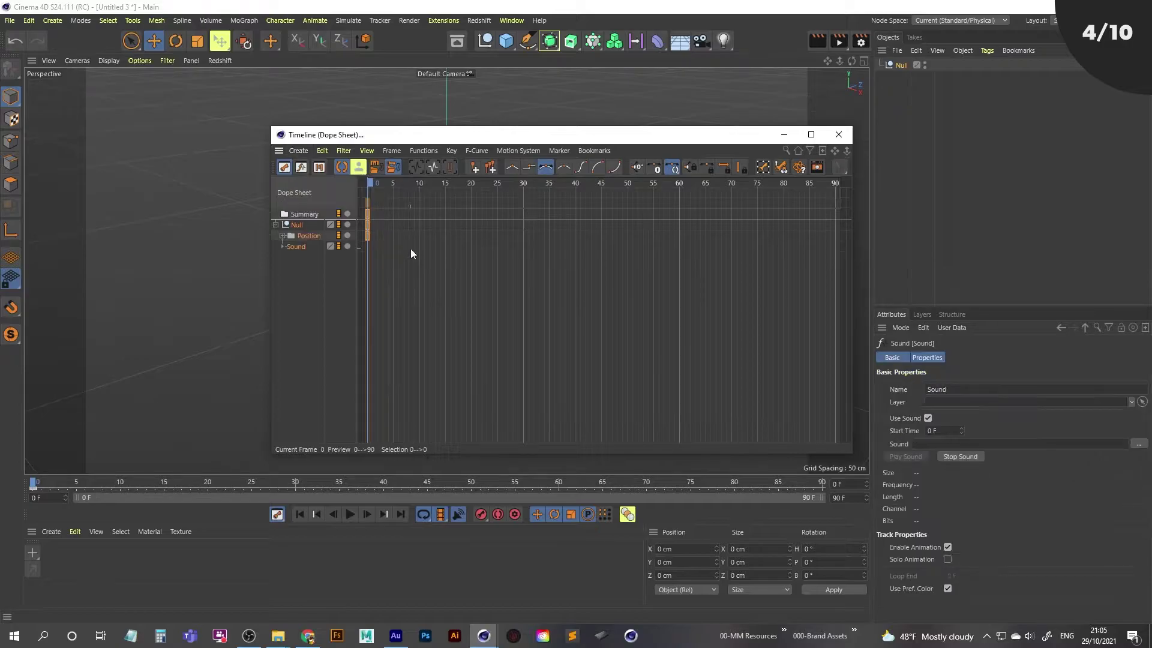
click(1138, 444)
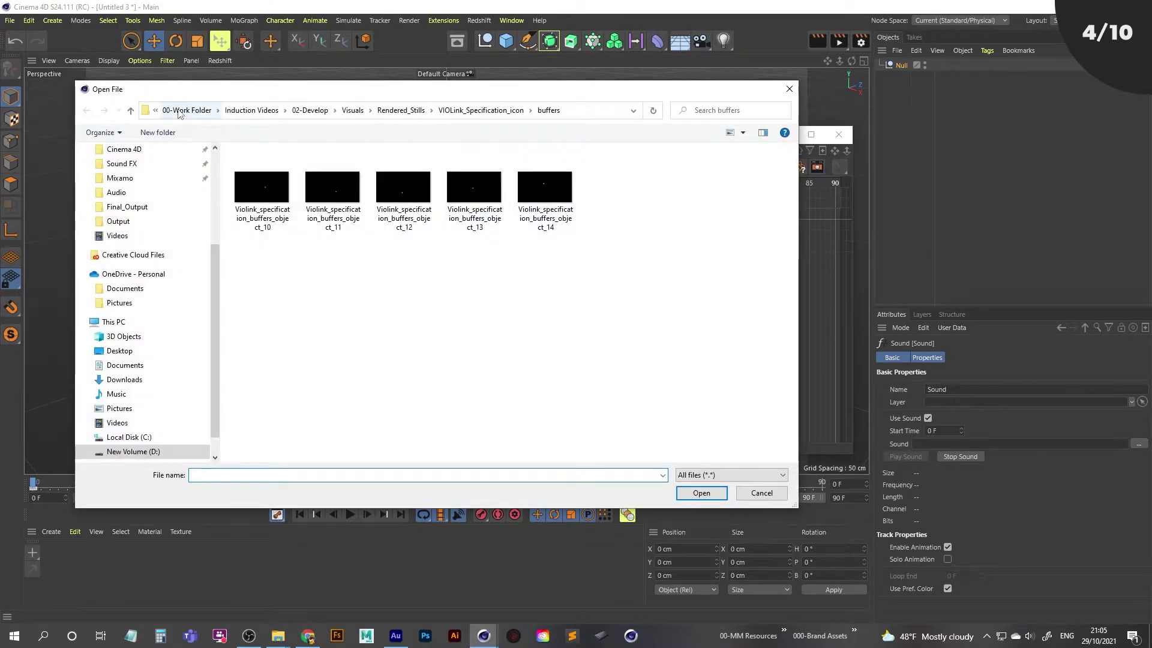
click(131, 193)
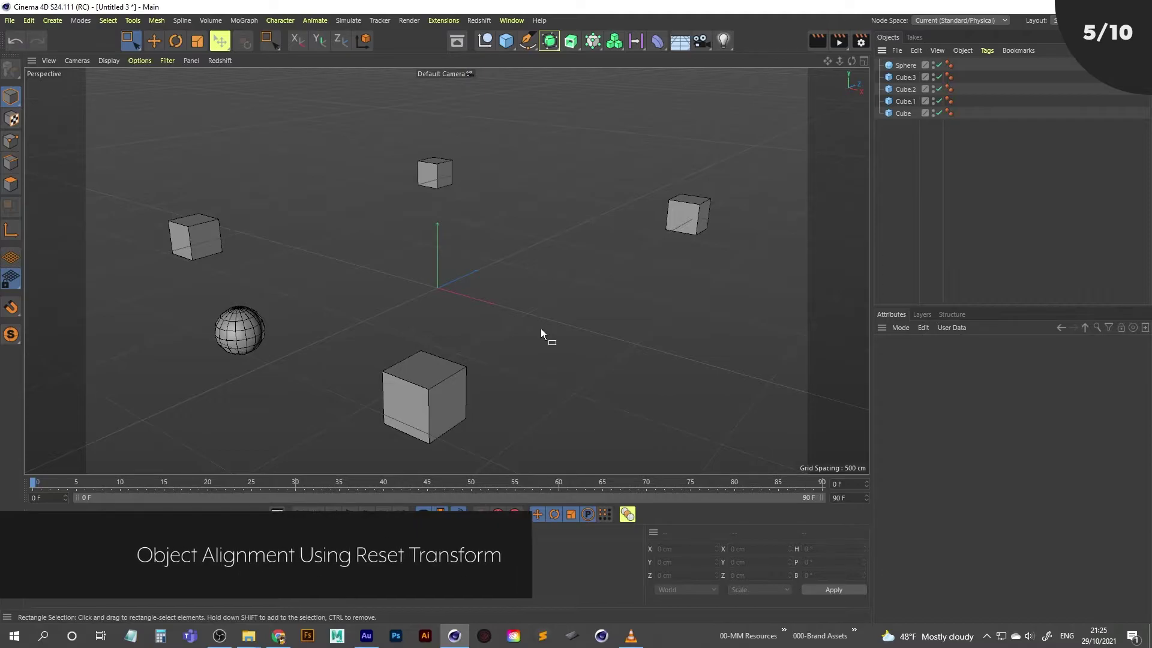
Step: Reset the Sphere's transform to the world origin, then select the top cube Cube.1
click(901, 65)
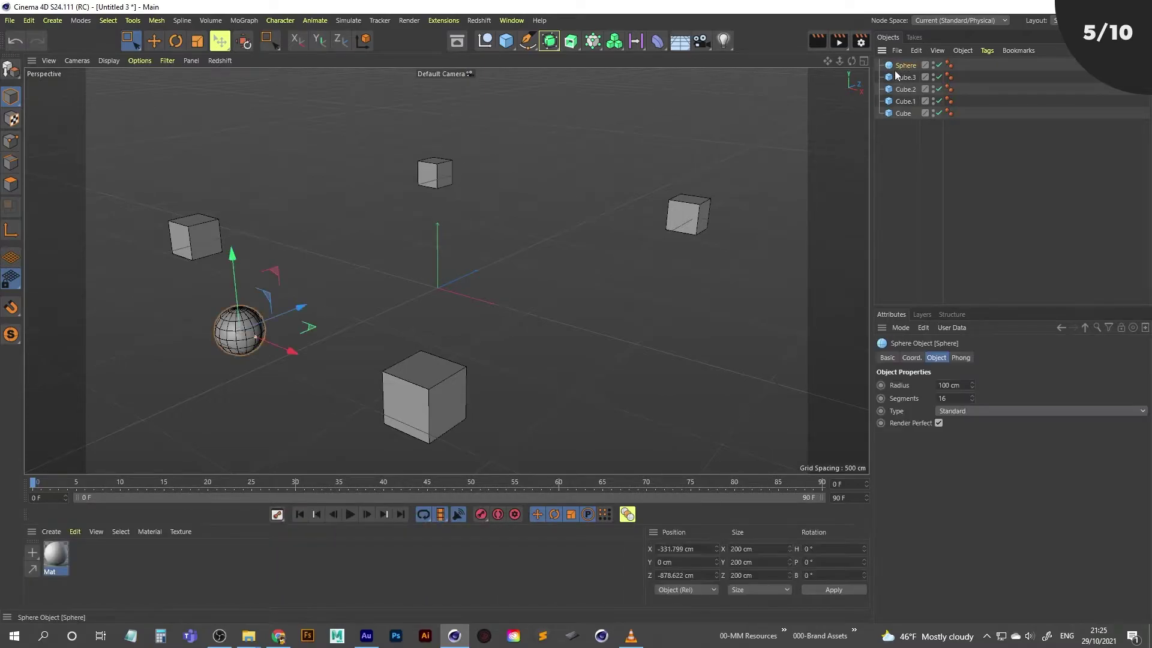
click(244, 43)
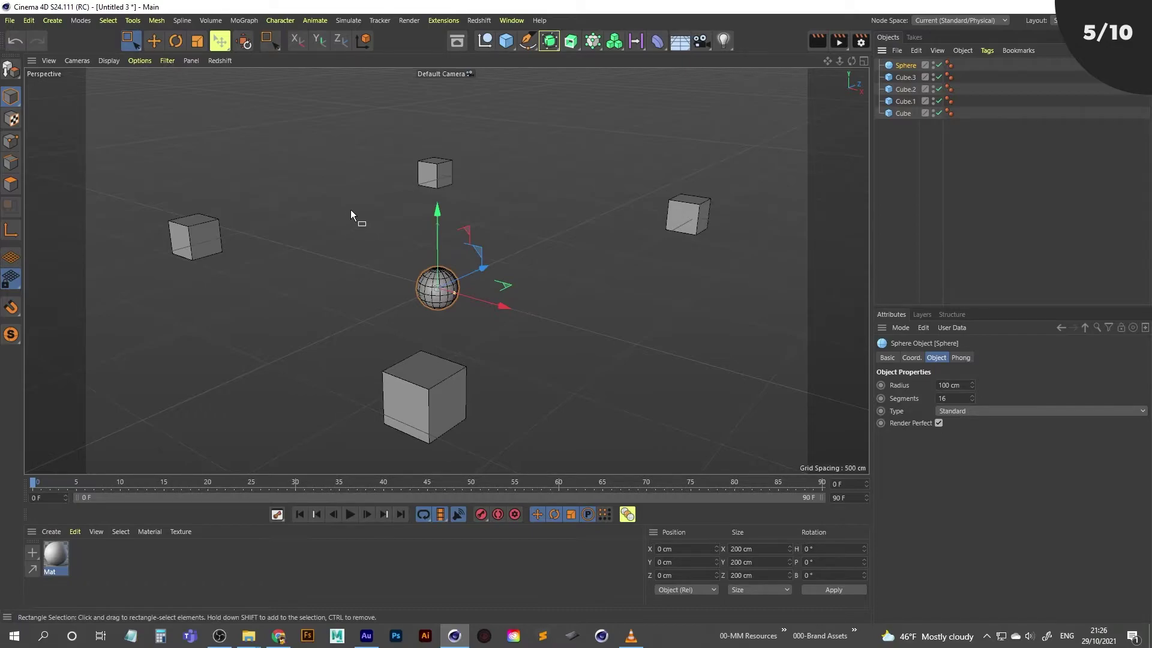
click(430, 175)
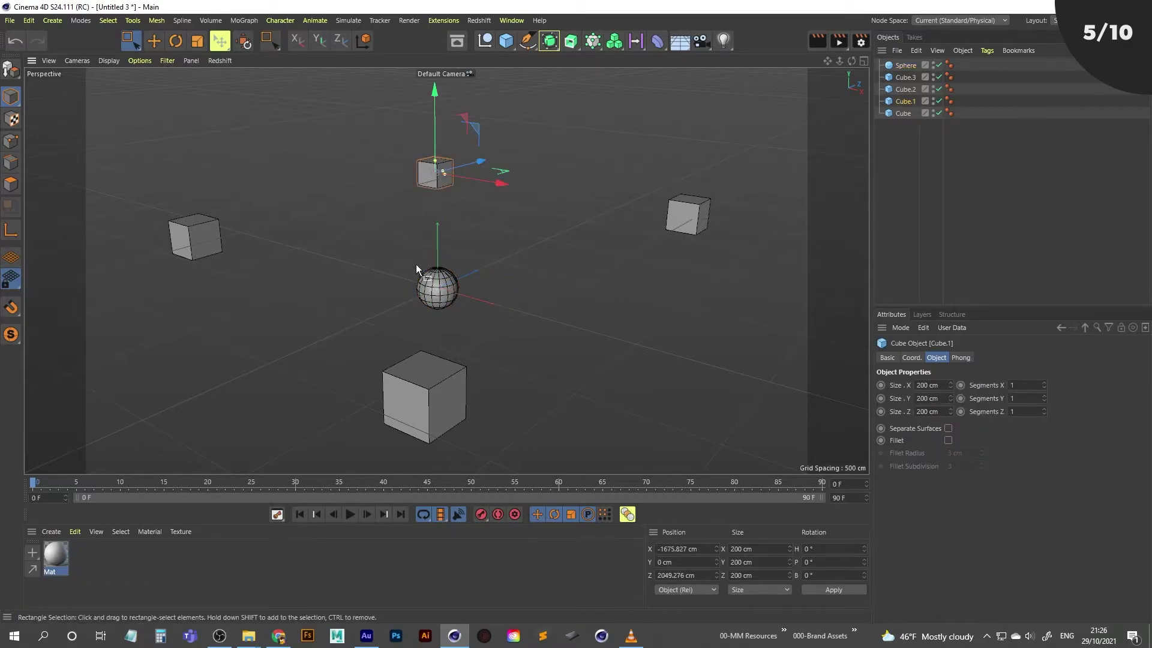
click(441, 290)
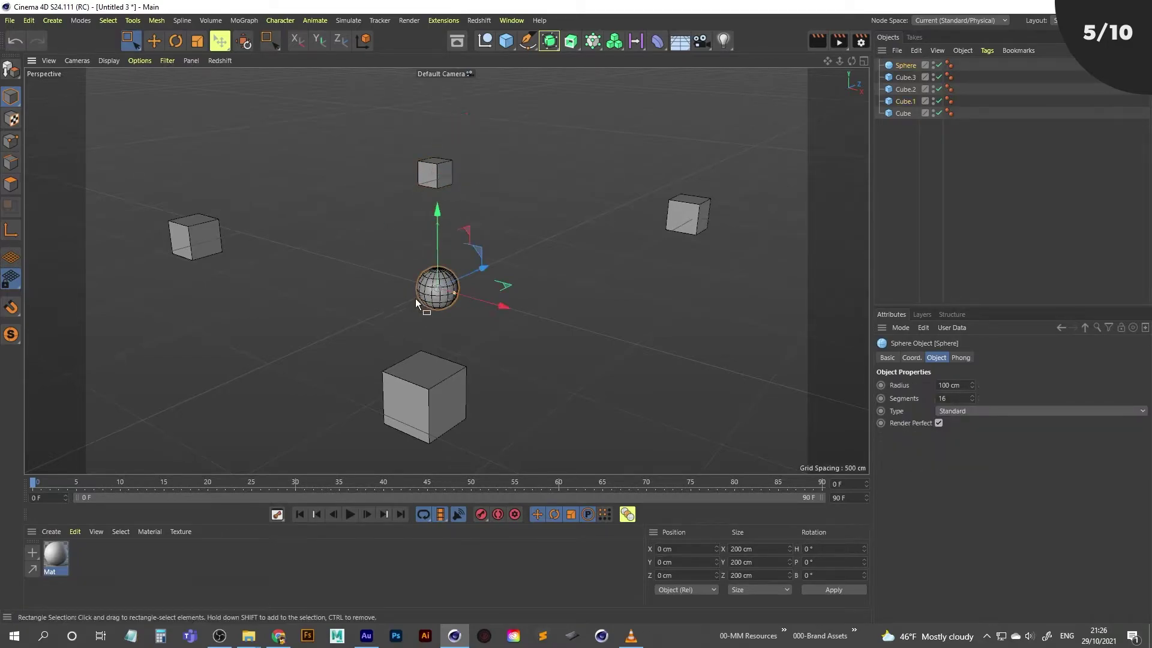
click(440, 171)
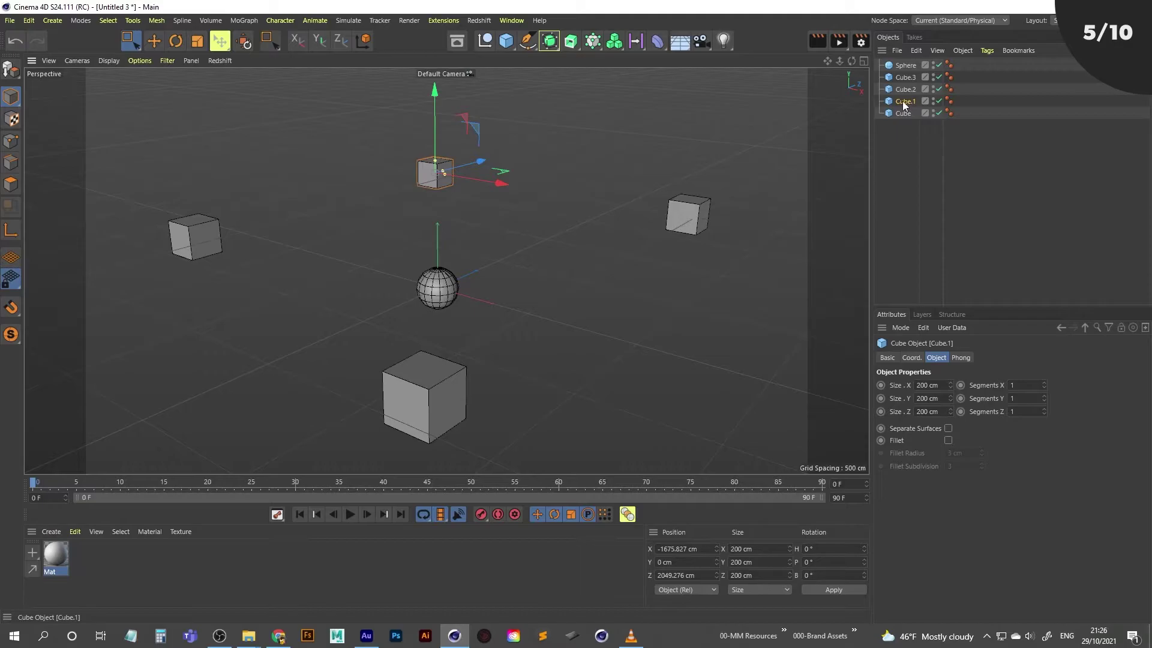
Step: Parent the Sphere under Cube.1 and reset its transform onto the cube
drag(907, 65, 906, 85)
drag(904, 101, 906, 100)
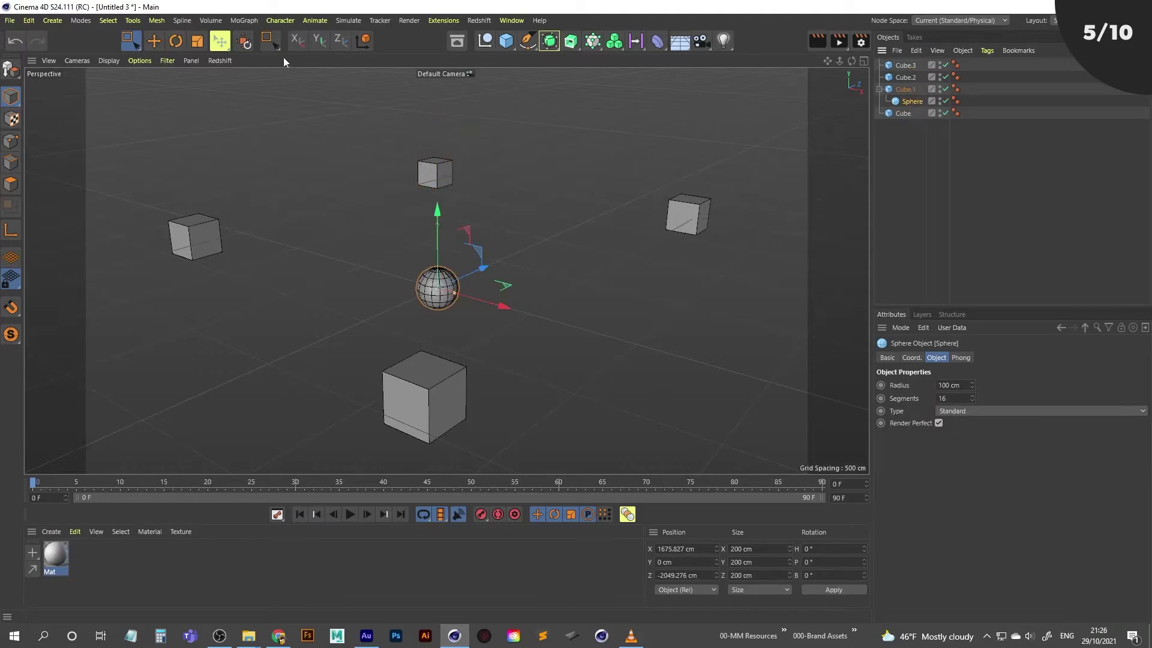
click(242, 40)
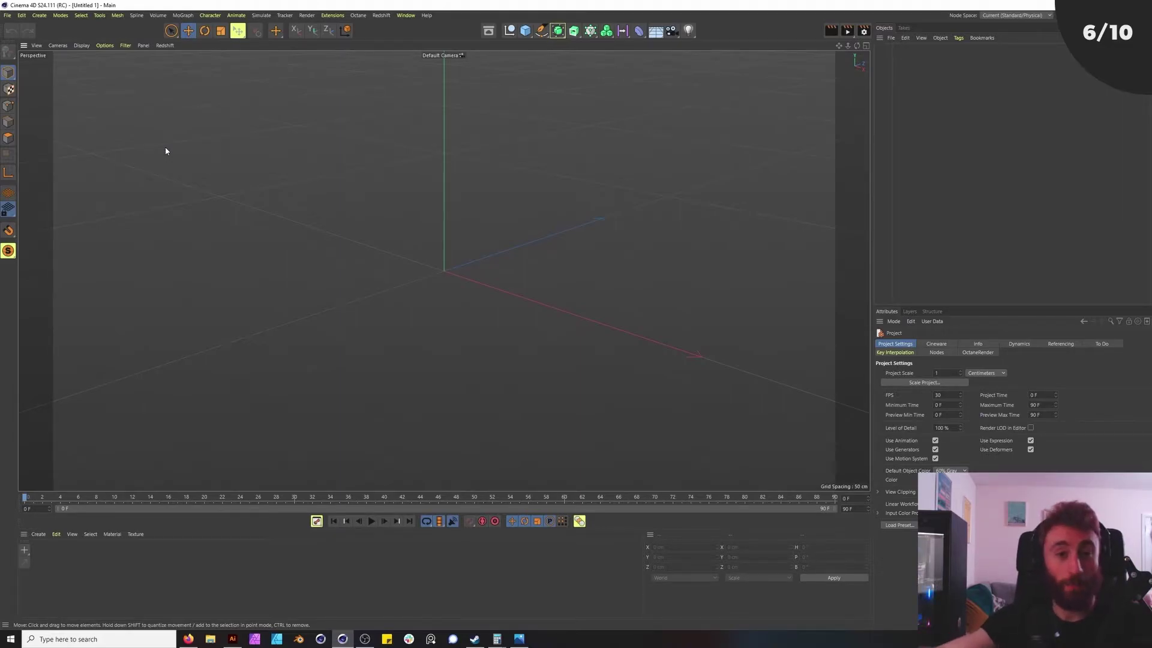
click(166, 150)
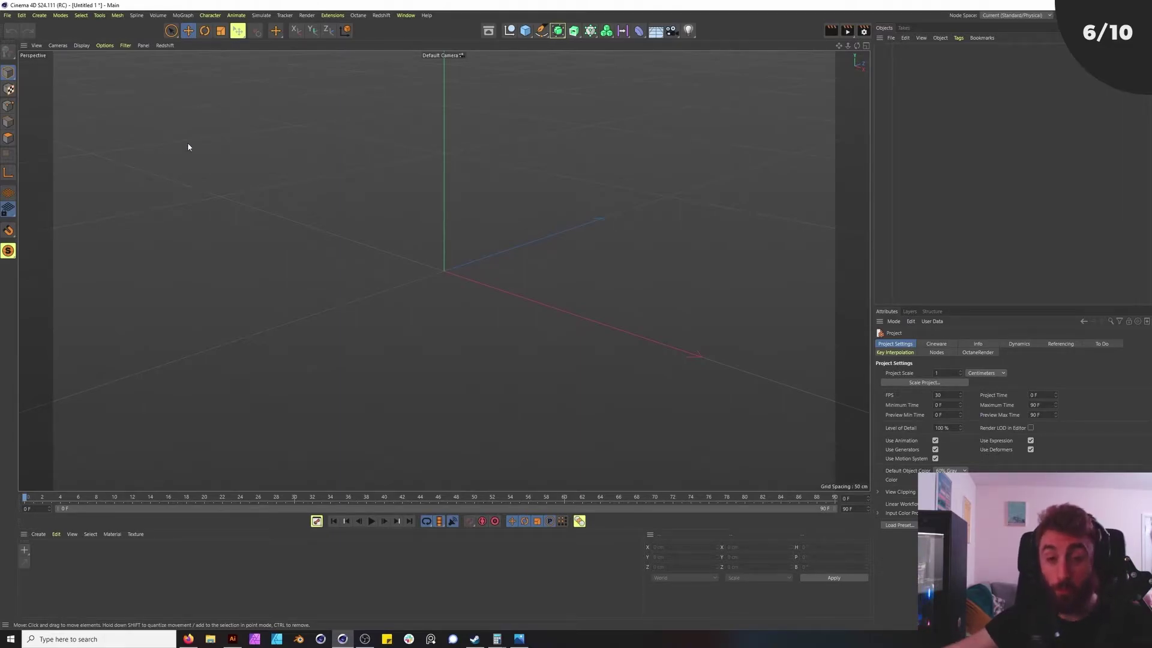
click(105, 46)
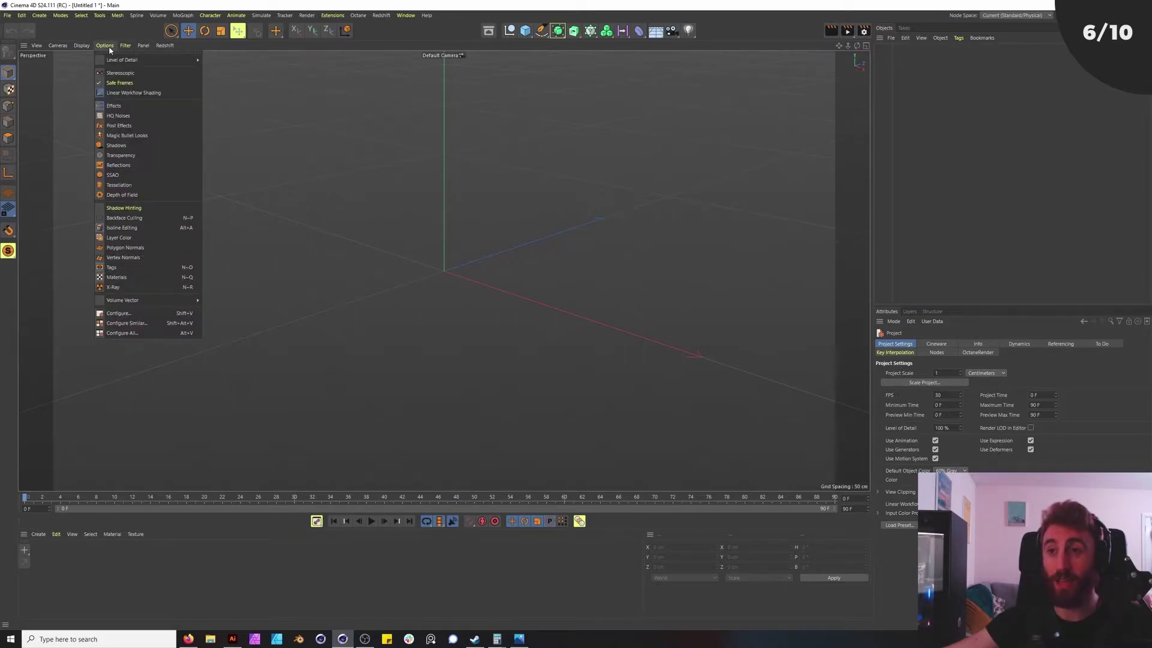
click(129, 108)
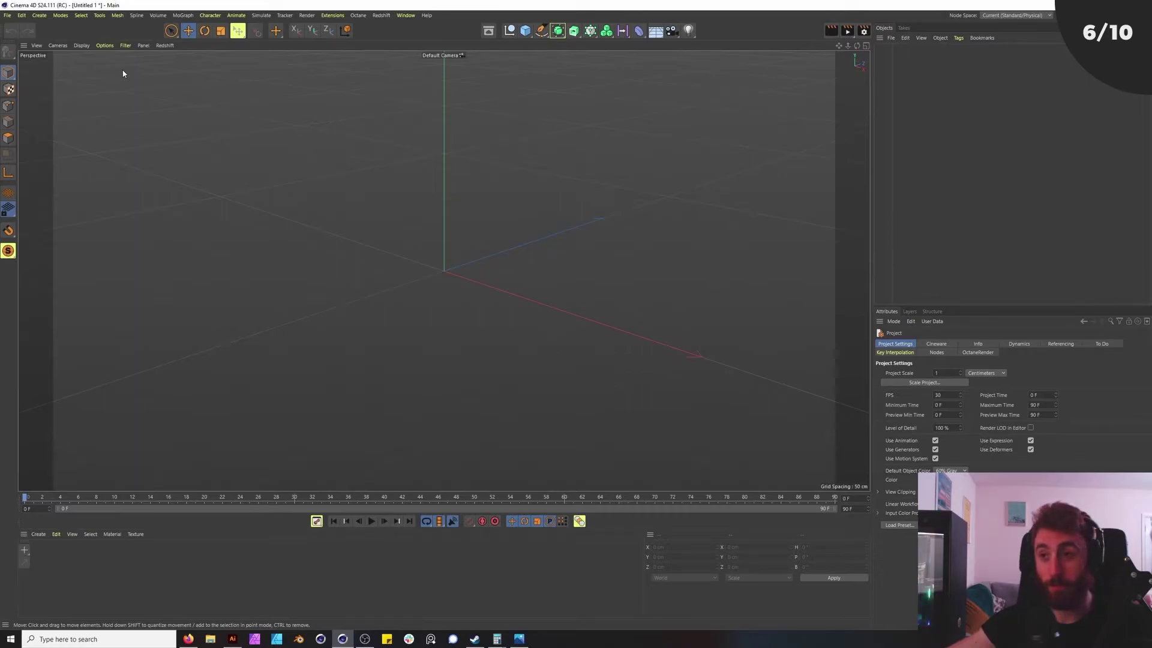
Step: Quit Cinema 4D without saving, relaunch it, and accept the minimal viewport settings notice
key(alt+F4)
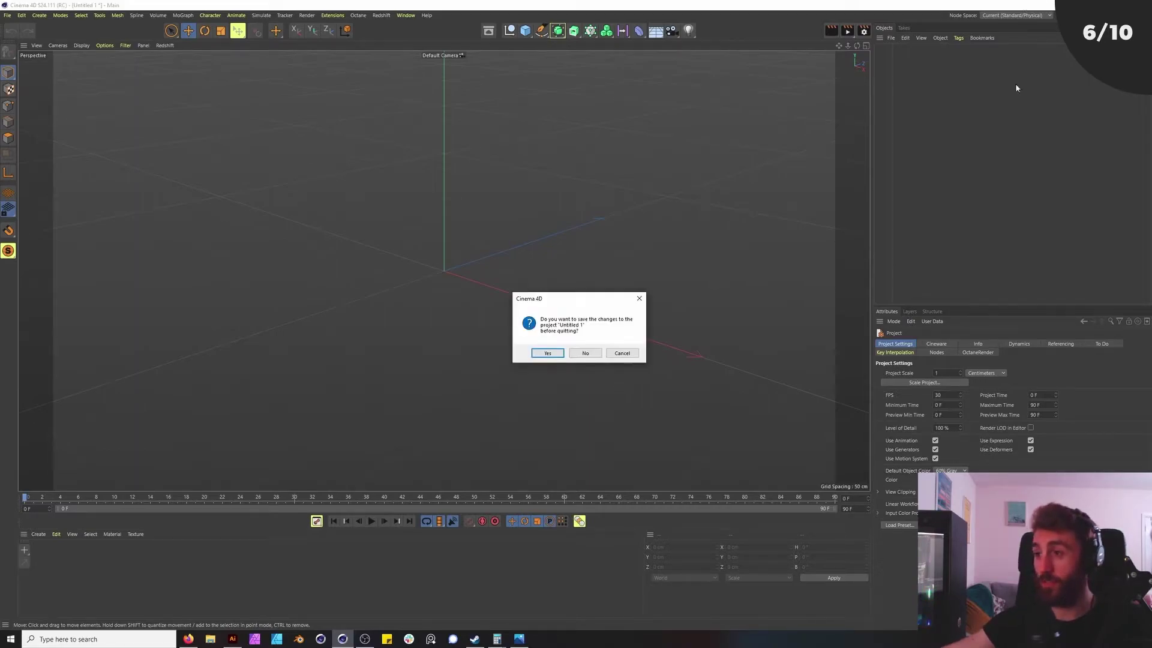
click(585, 354)
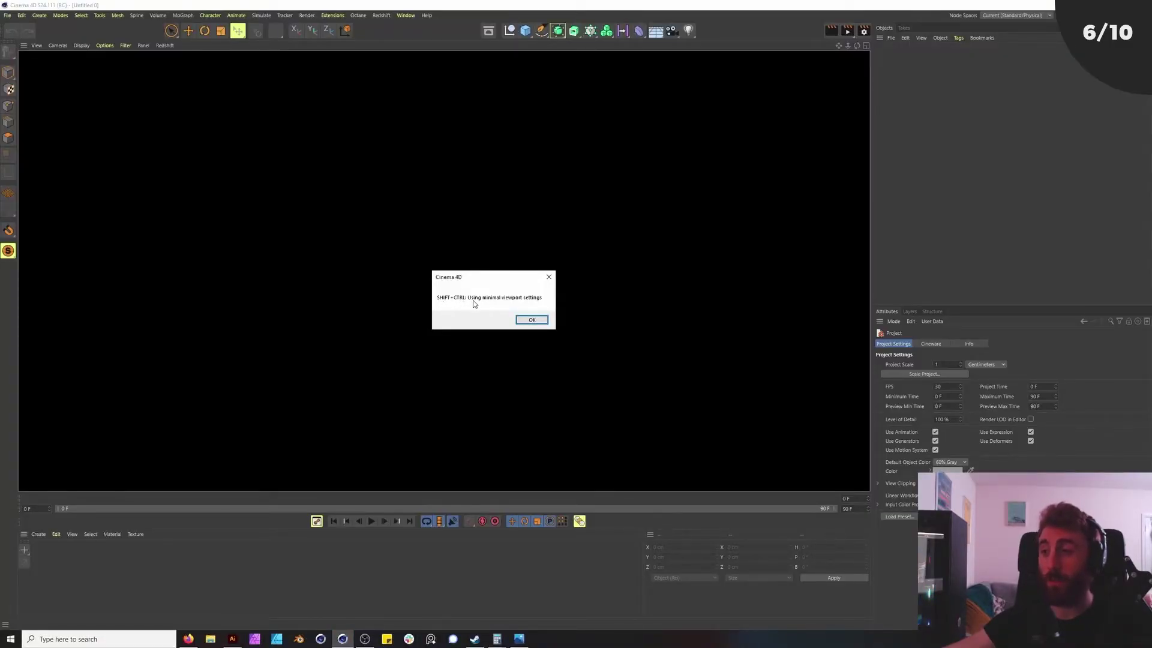
click(531, 319)
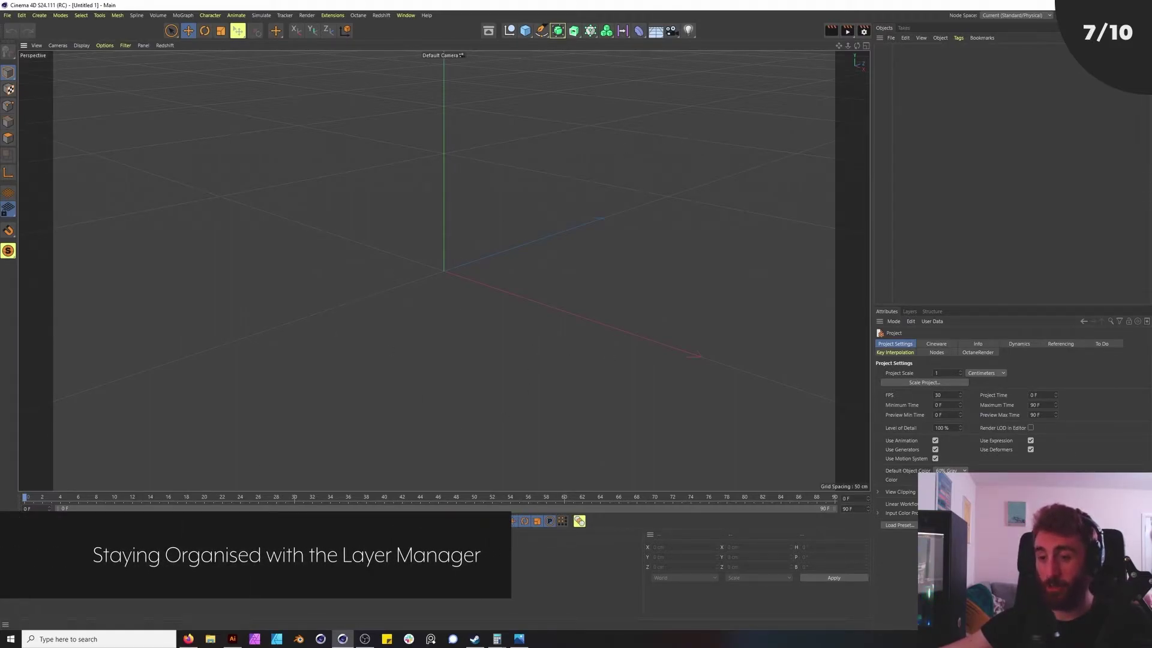
Step: Create three new PBR materials: PBR, PBR.1 and PBR.2
click(37, 534)
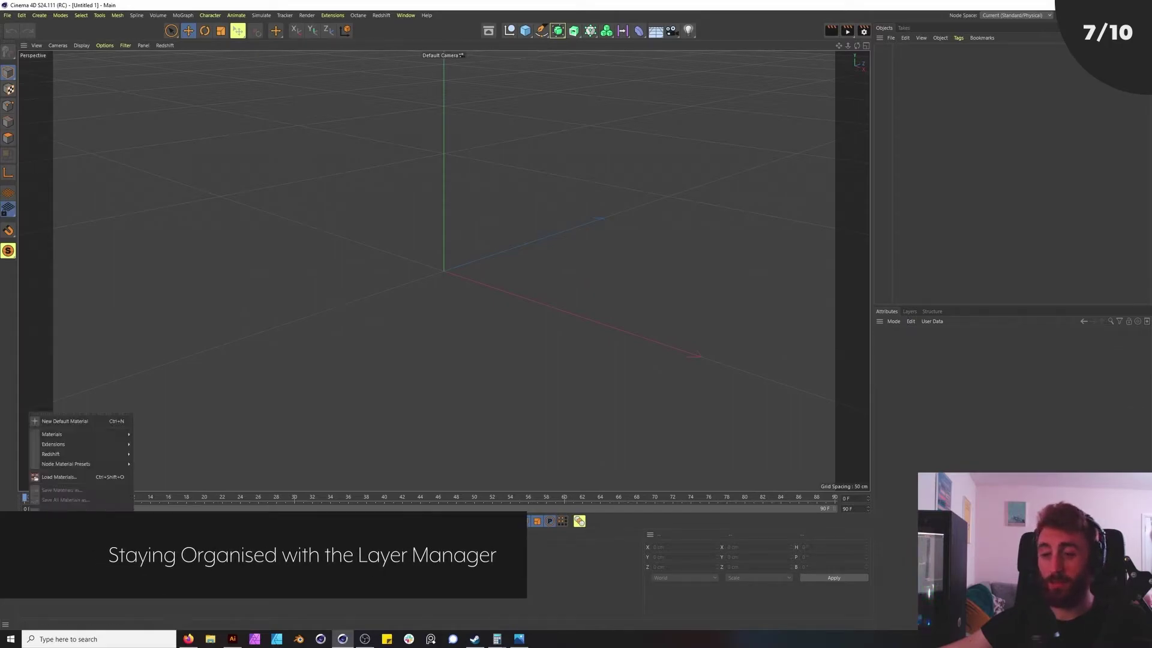
mouse_move(85, 433)
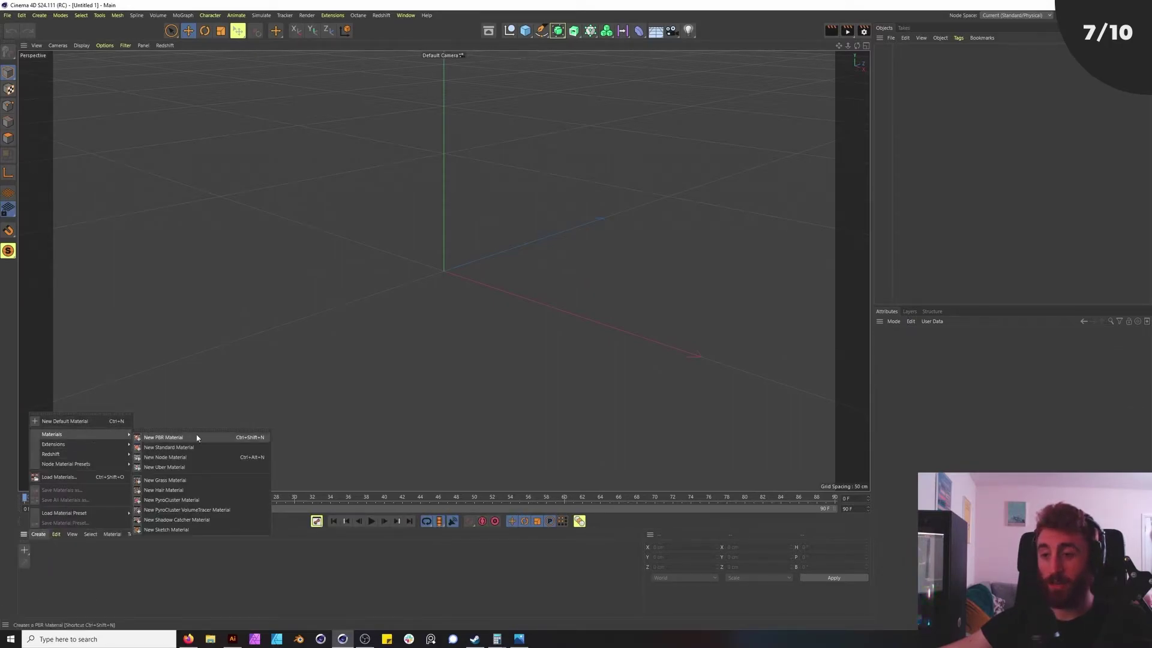
click(163, 437)
click(38, 534)
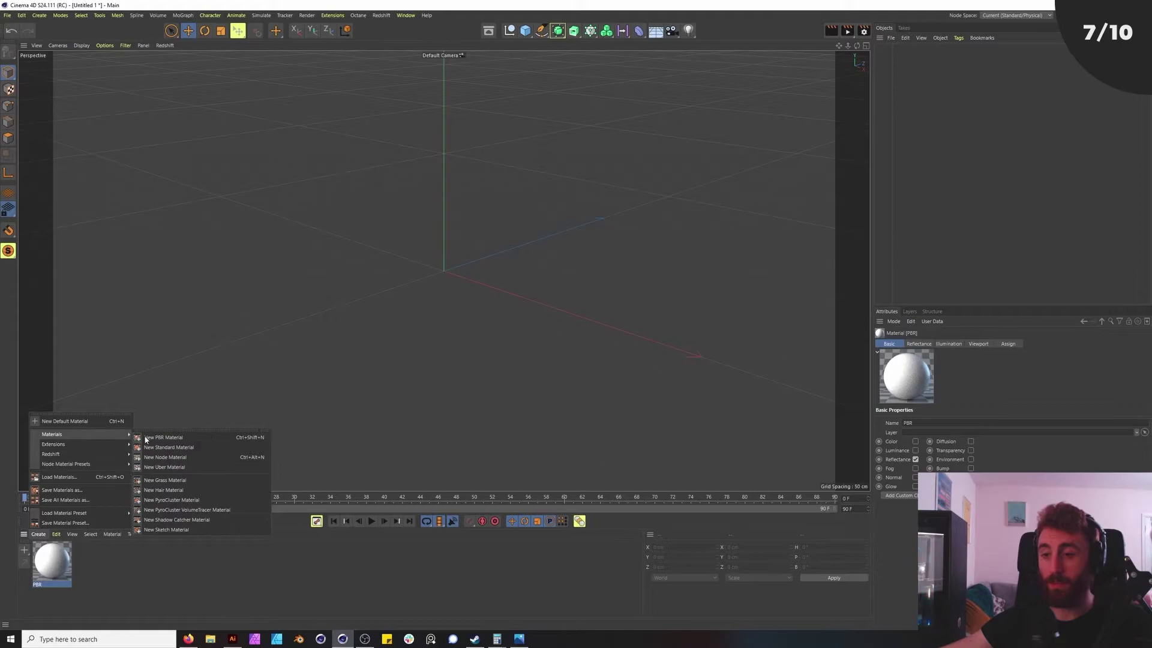
click(163, 438)
click(38, 534)
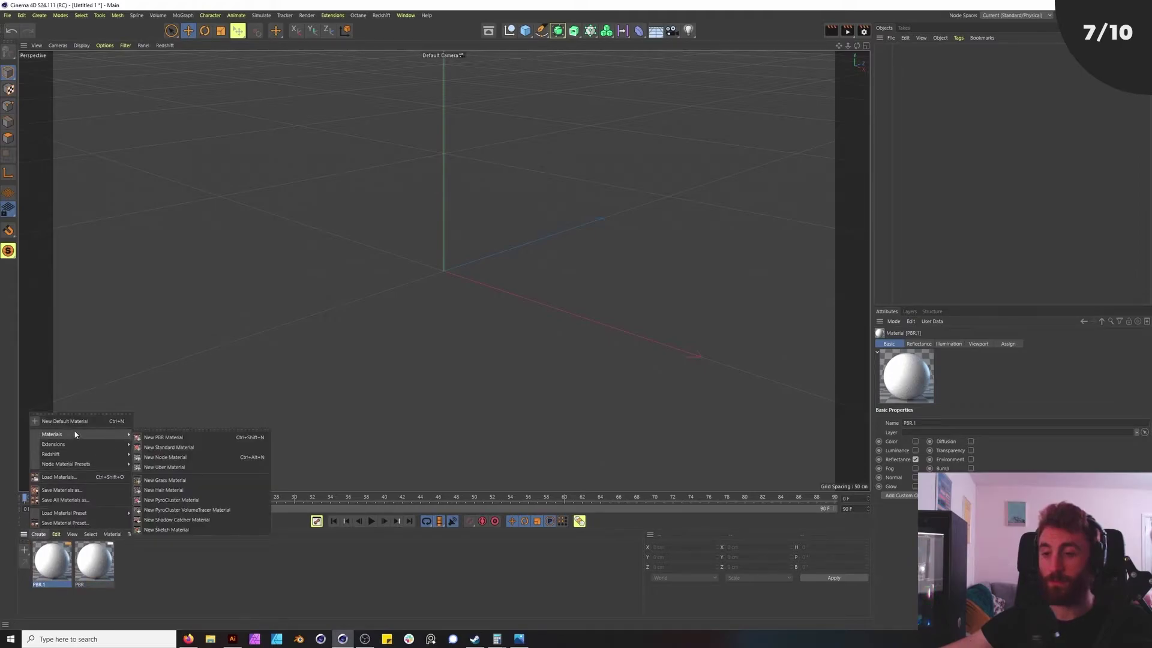
click(177, 430)
click(228, 422)
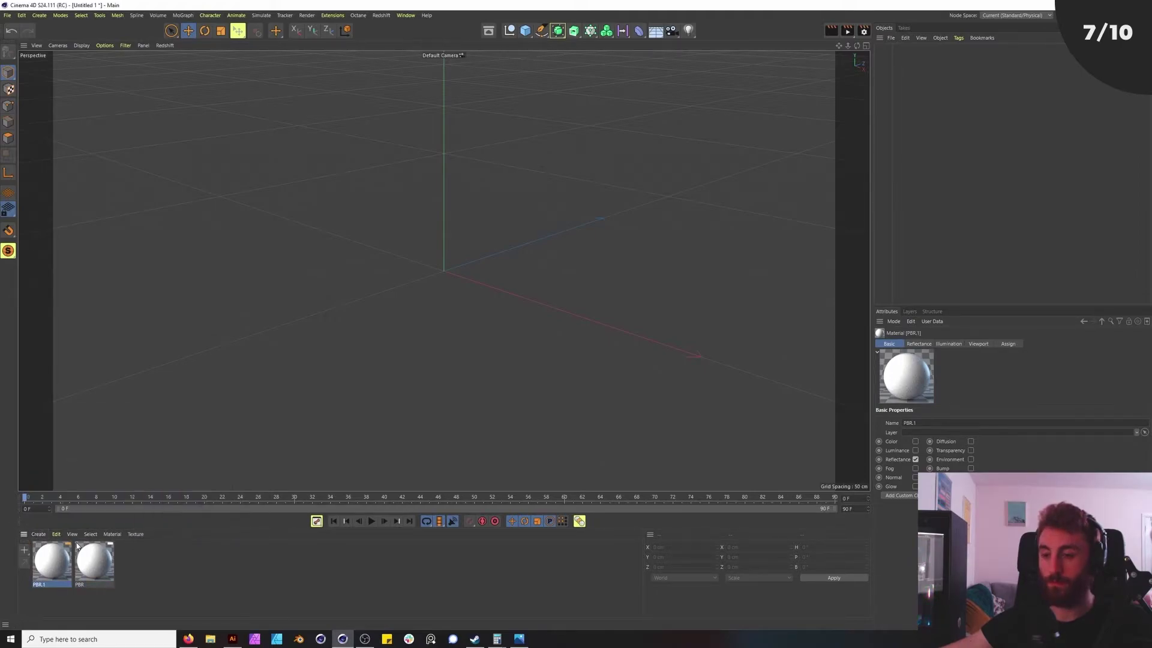
click(38, 534)
mouse_move(75, 435)
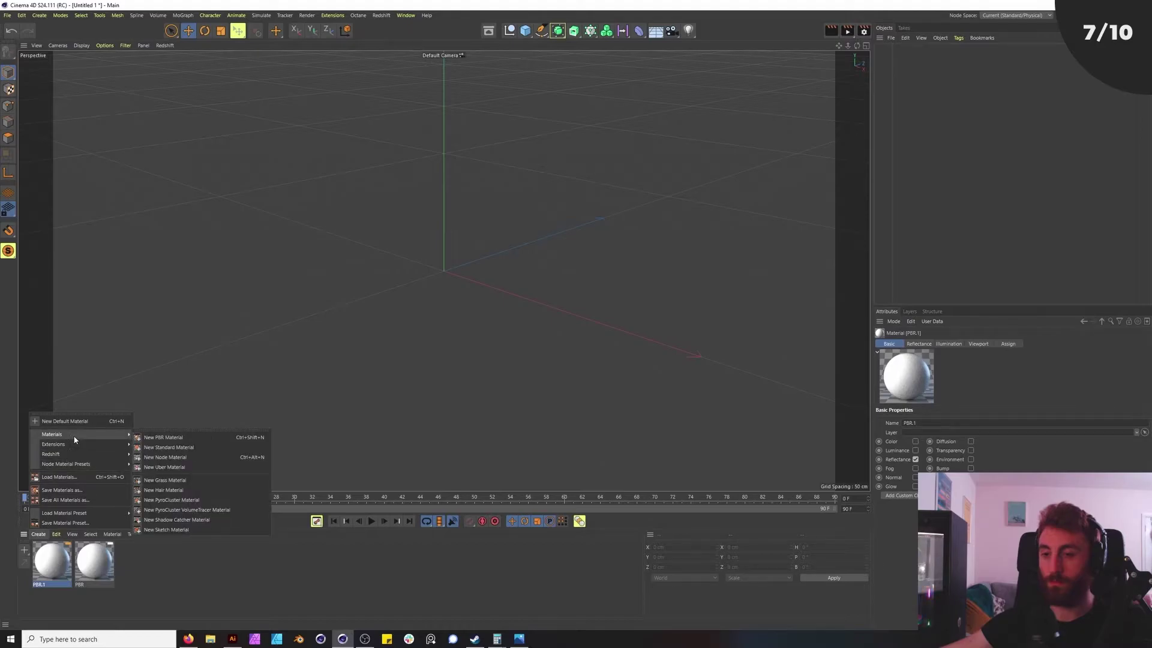
click(157, 438)
Step: Add a layer named PBR and assign all three PBR materials to it
key(ctrl+a)
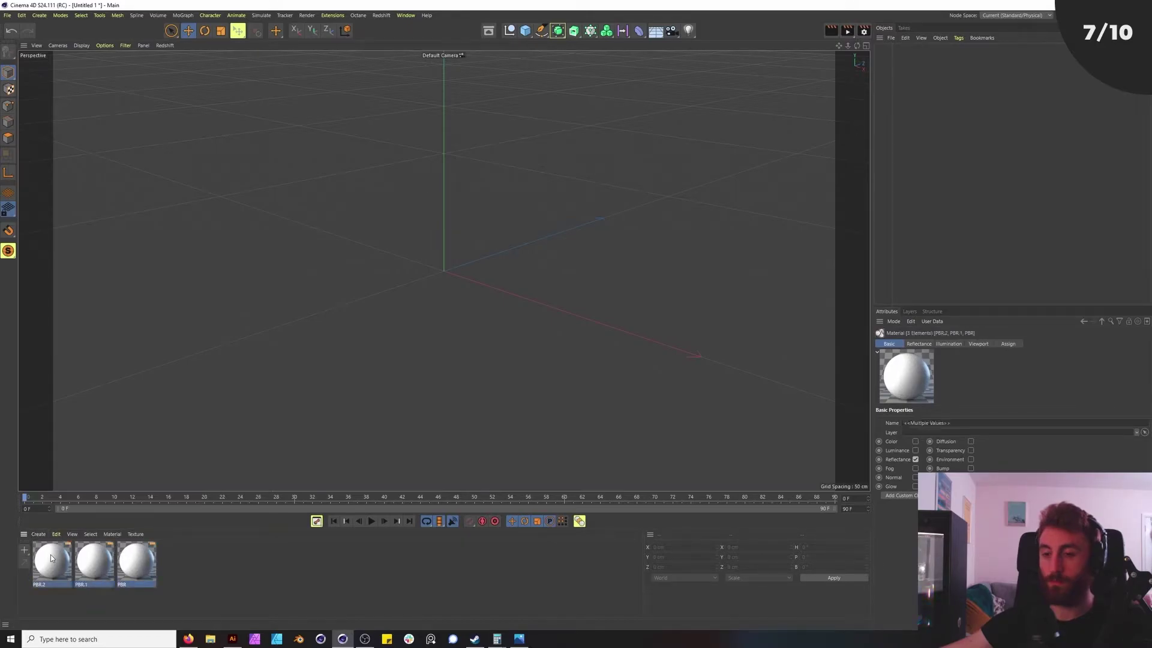
right_click(50, 555)
click(669, 600)
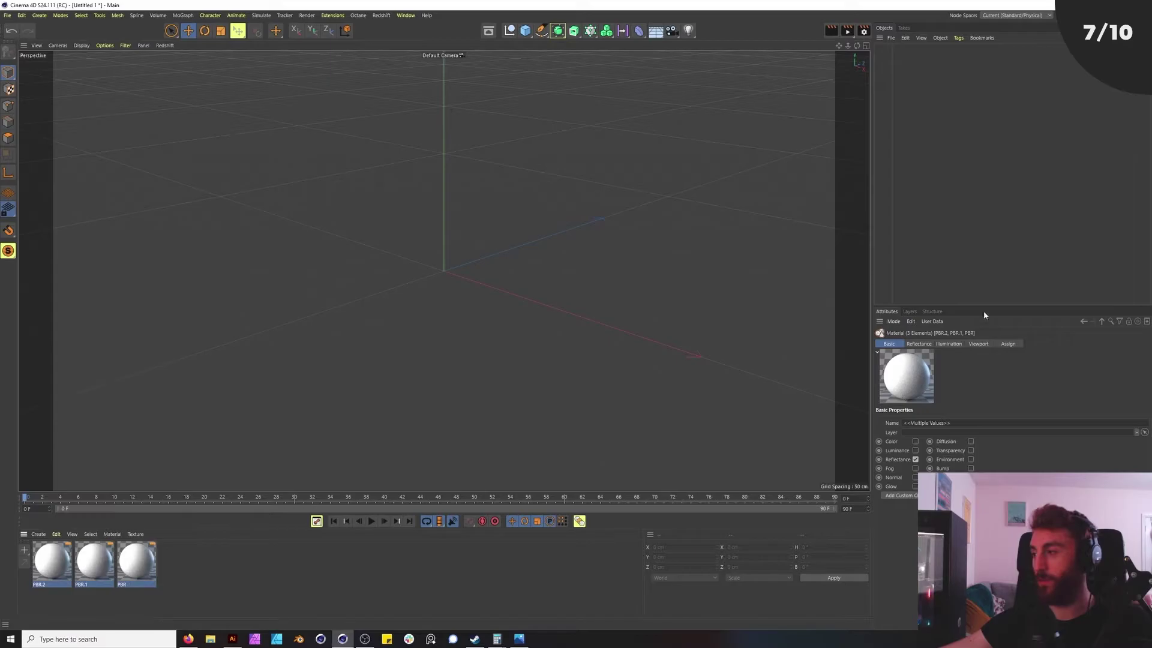
click(909, 312)
click(882, 335)
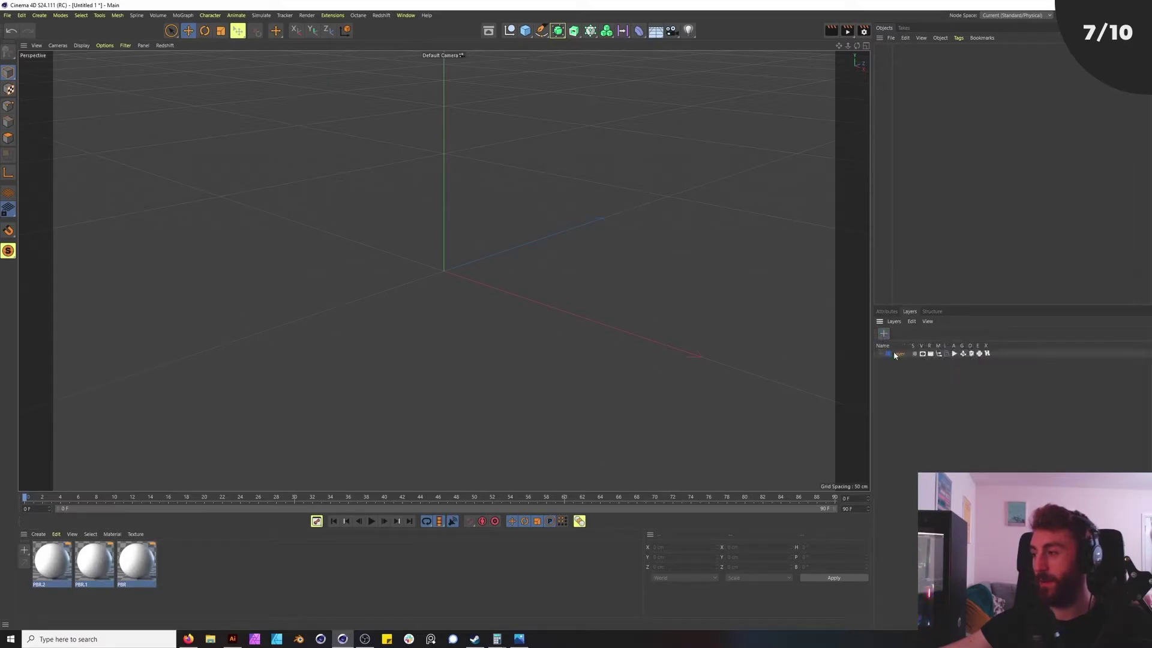
double_click(898, 354)
text(FBR)
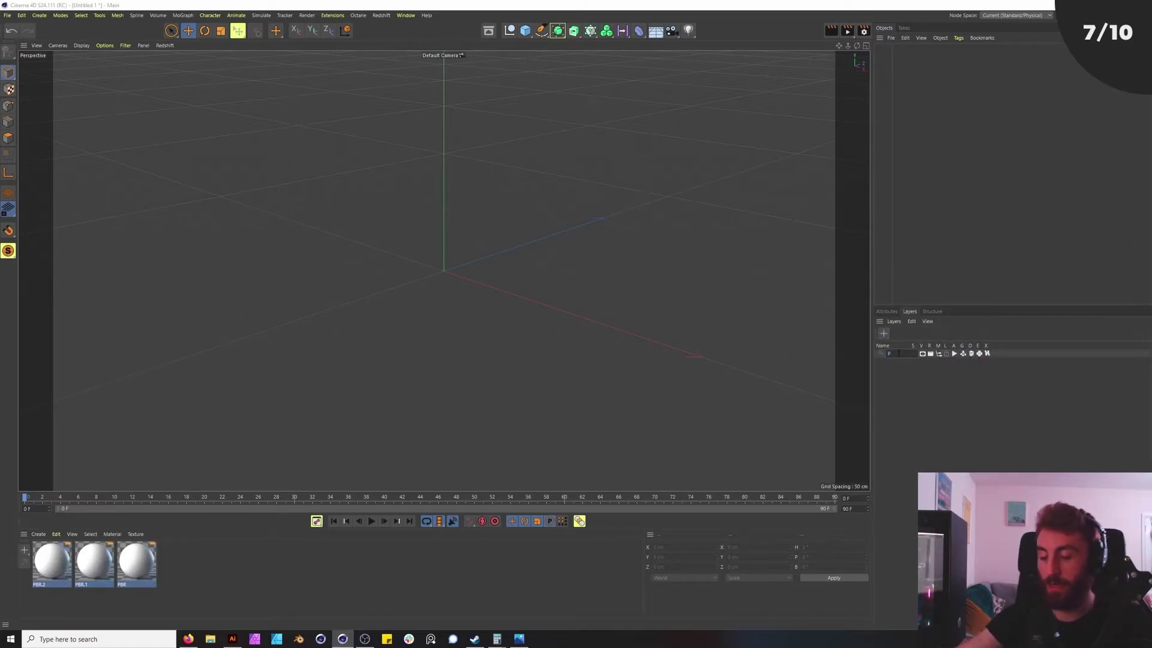
key(Return)
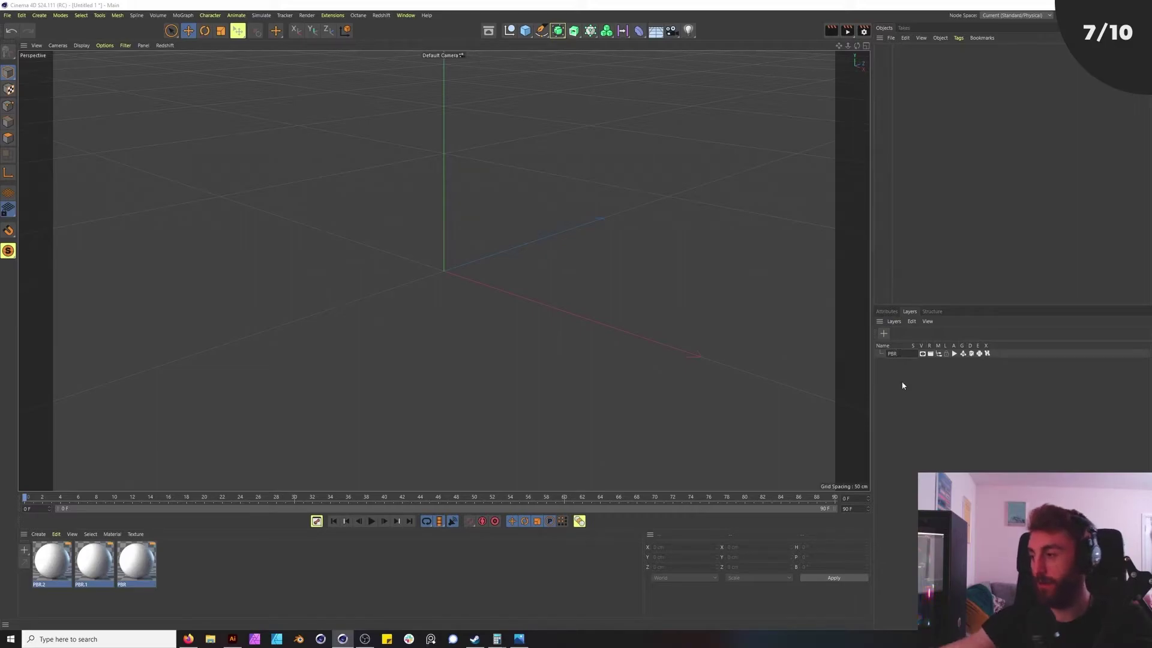
drag(245, 530, 898, 354)
click(188, 569)
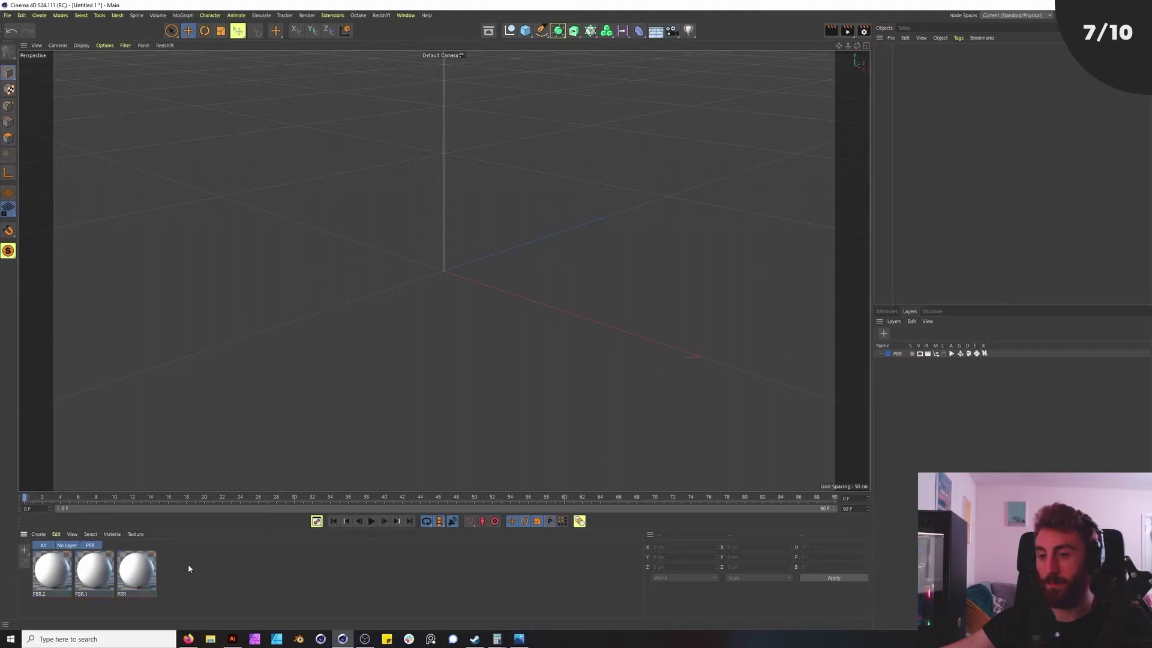
Step: Create three standard materials Mat, Mat.1 and Mat.2 and select them
click(44, 534)
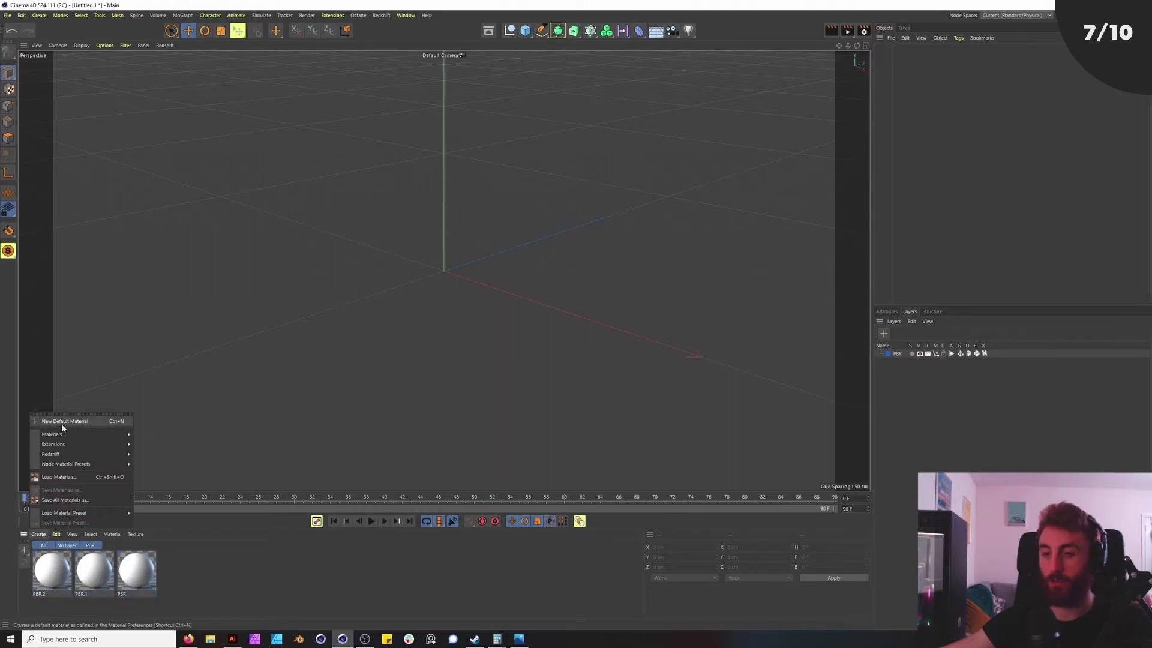
mouse_move(65, 432)
click(204, 445)
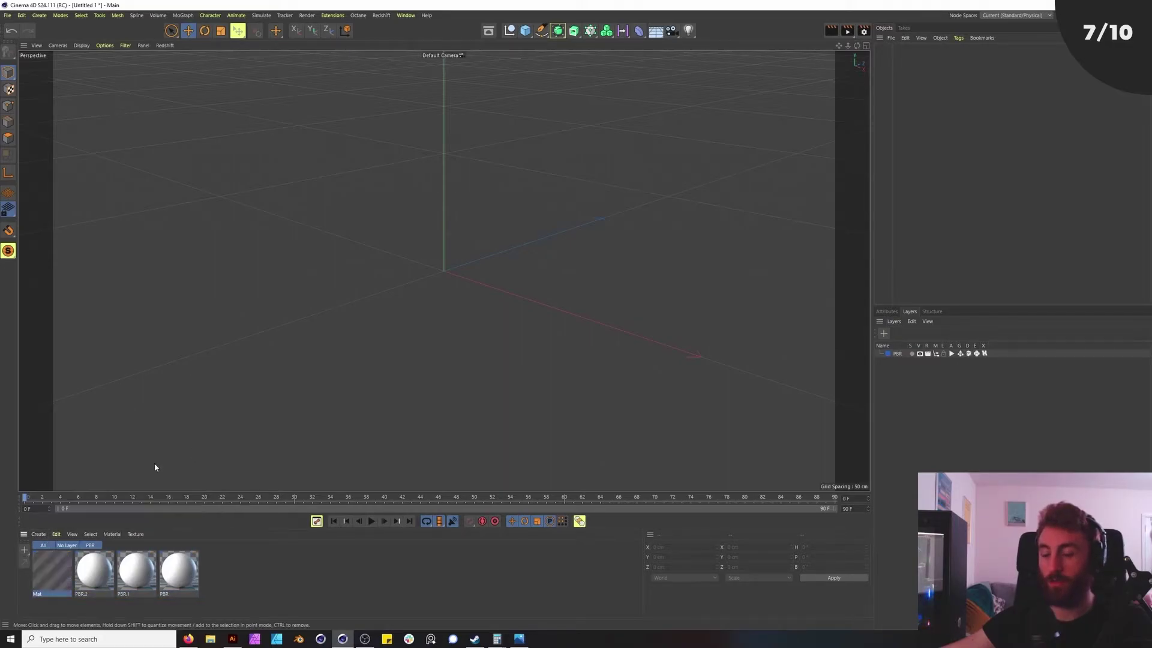
click(38, 534)
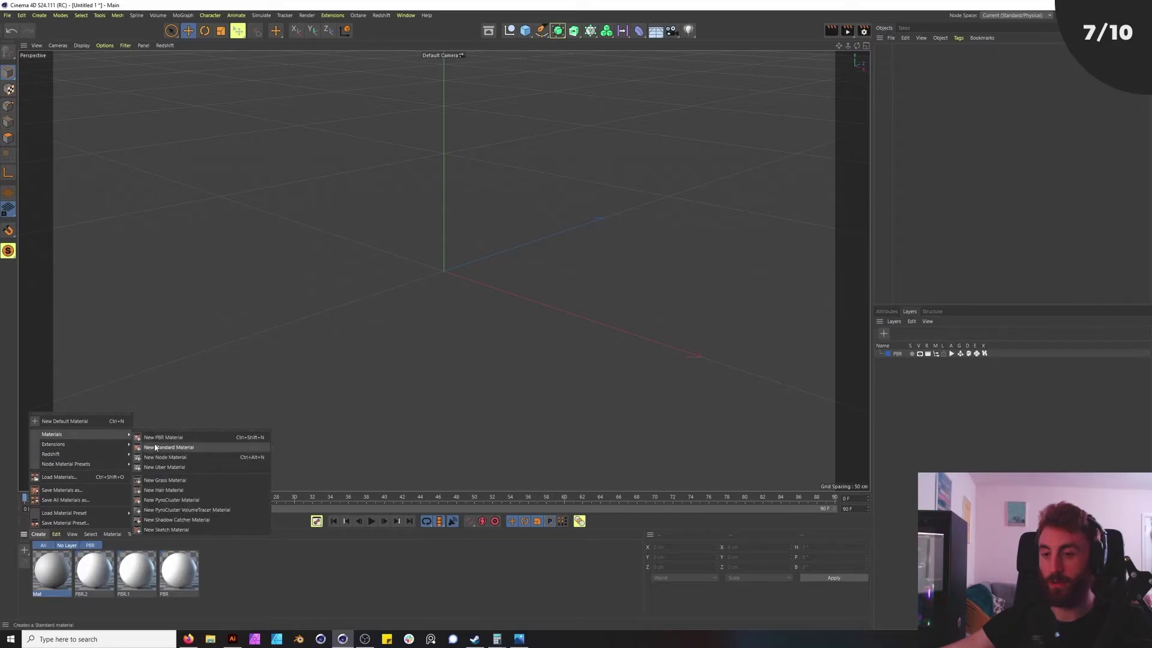
click(204, 445)
click(38, 534)
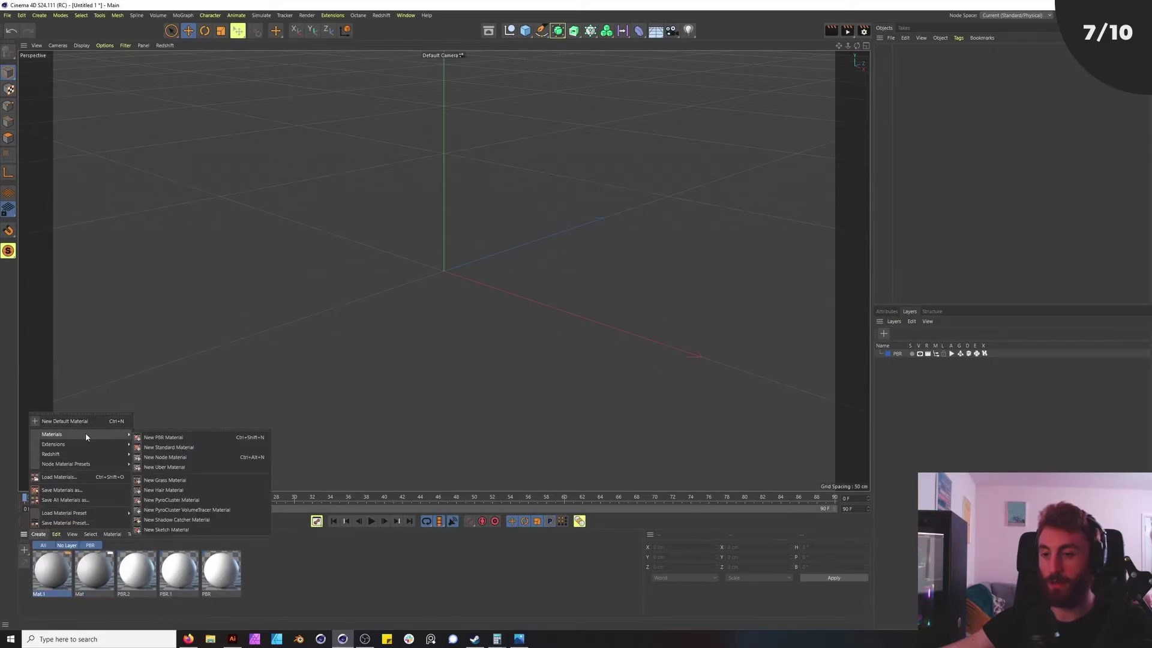
click(203, 445)
click(116, 581)
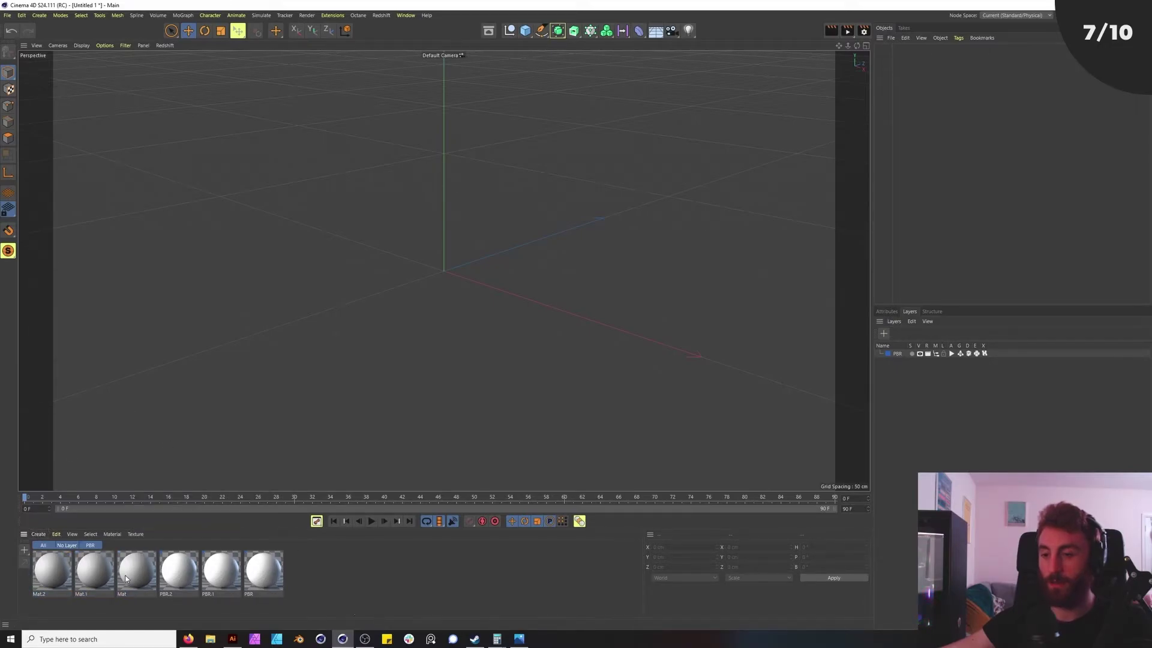
click(134, 573)
shift+click(51, 573)
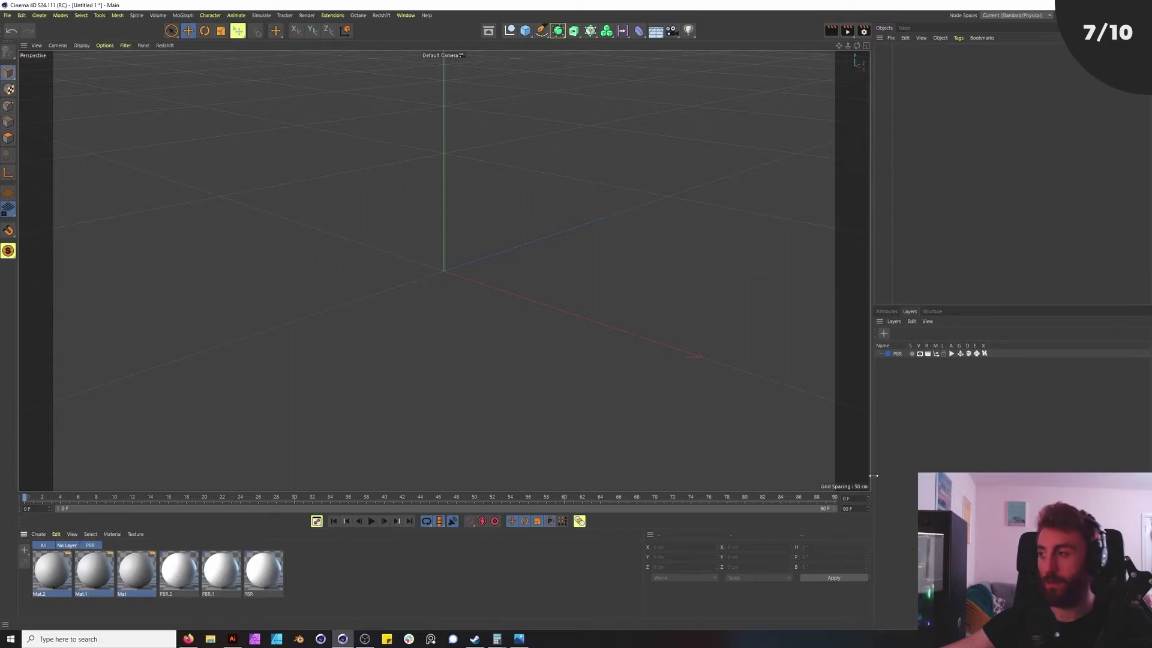
Step: Add a new layer and name it Std
click(883, 334)
double_click(898, 362)
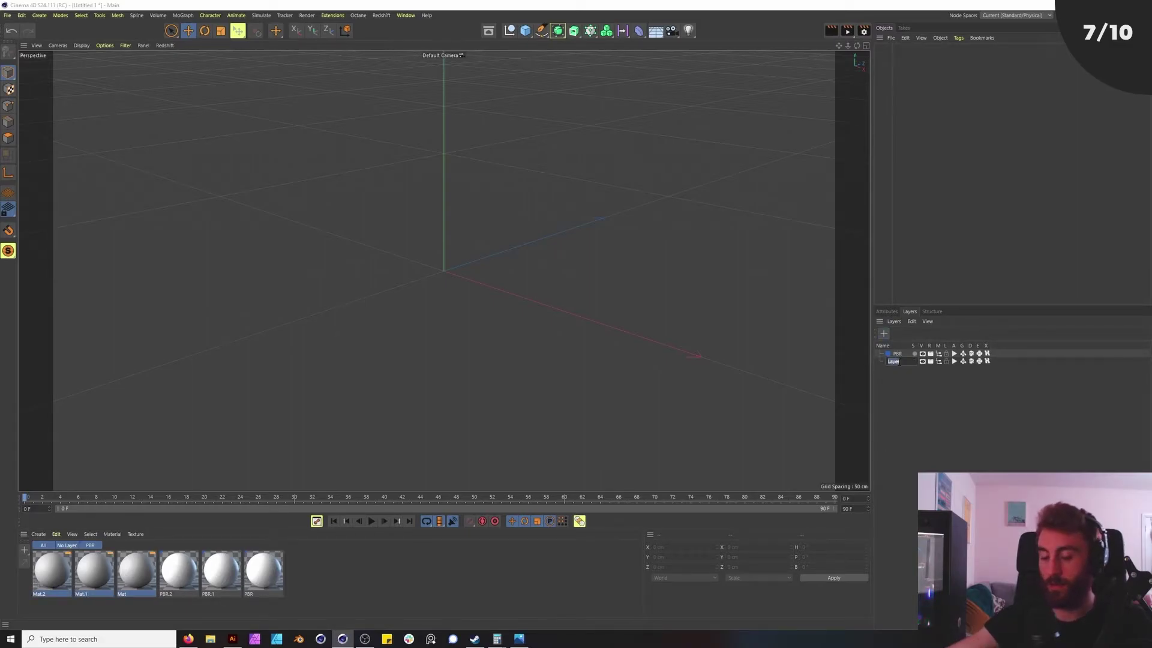
text(St)
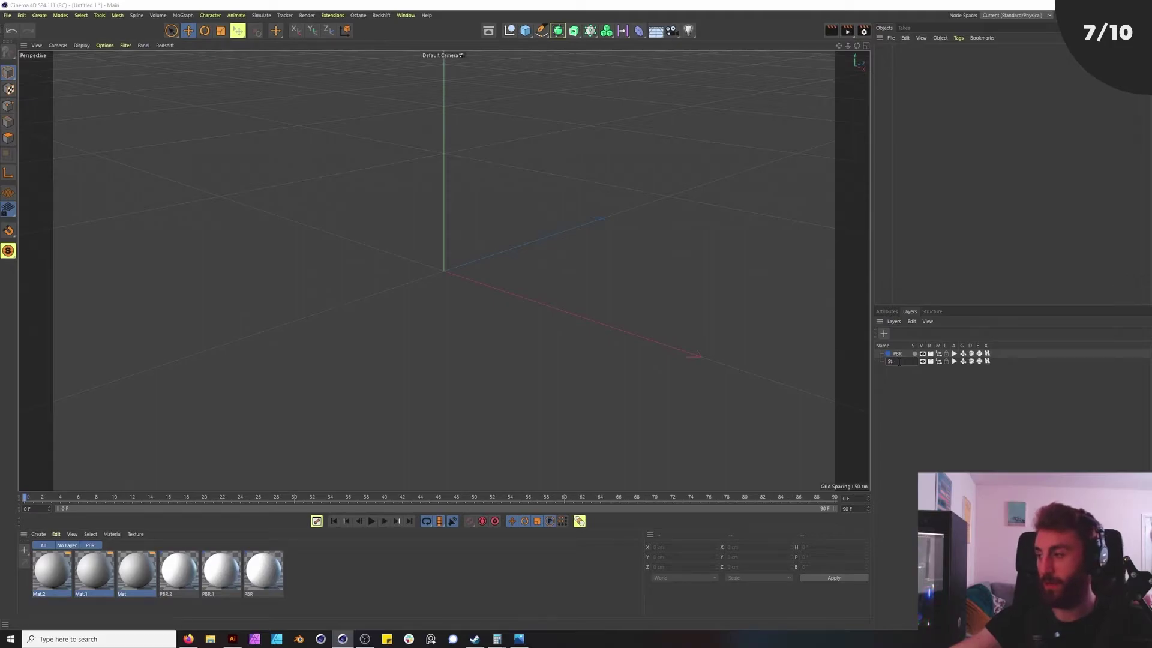
text(d)
key(Return)
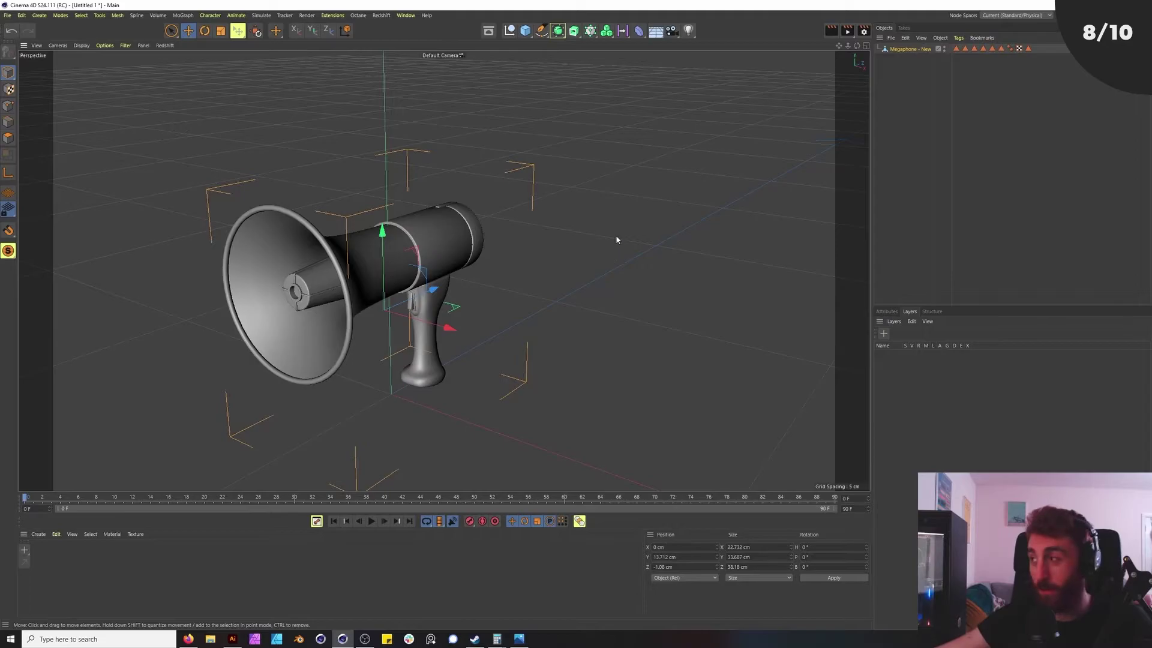
Step: Select all the Megaphone's edges in Edge mode and convert them to a spline
click(994, 94)
click(891, 38)
click(1016, 154)
click(910, 49)
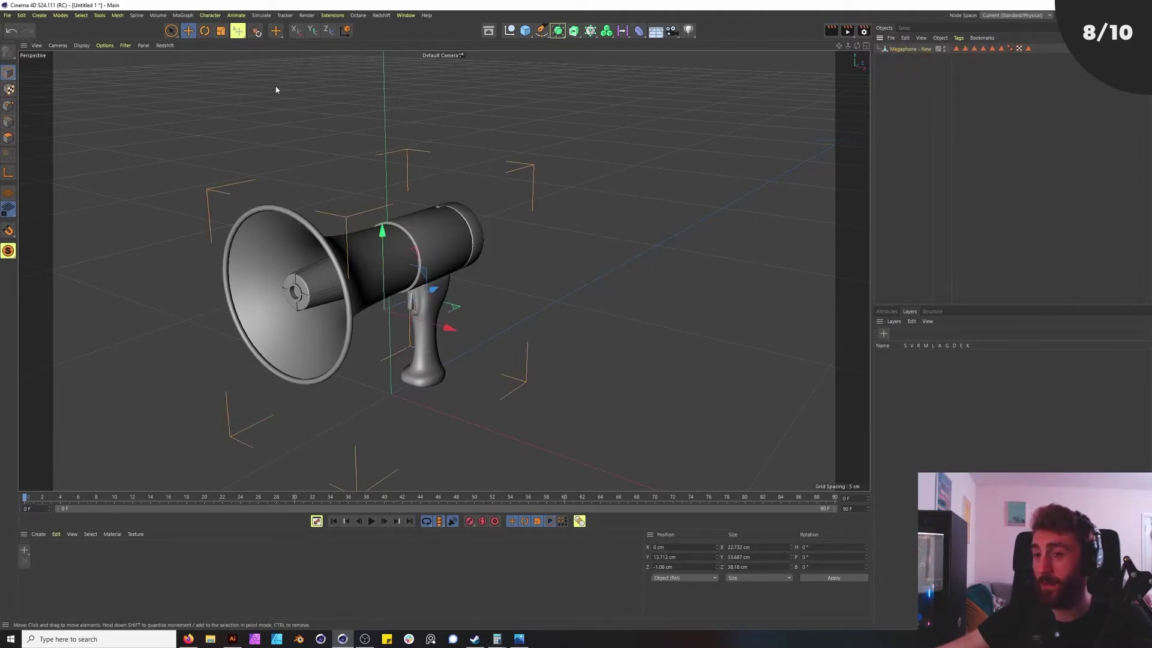
click(9, 123)
alt+drag(510, 233, 481, 231)
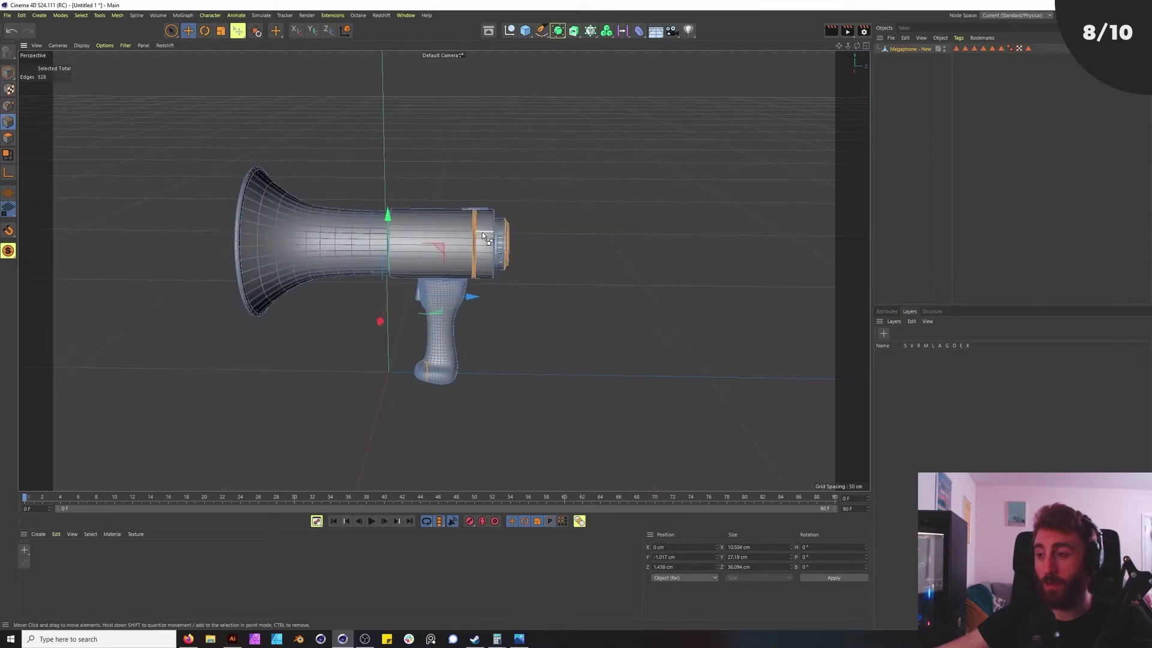
key(ctrl+a)
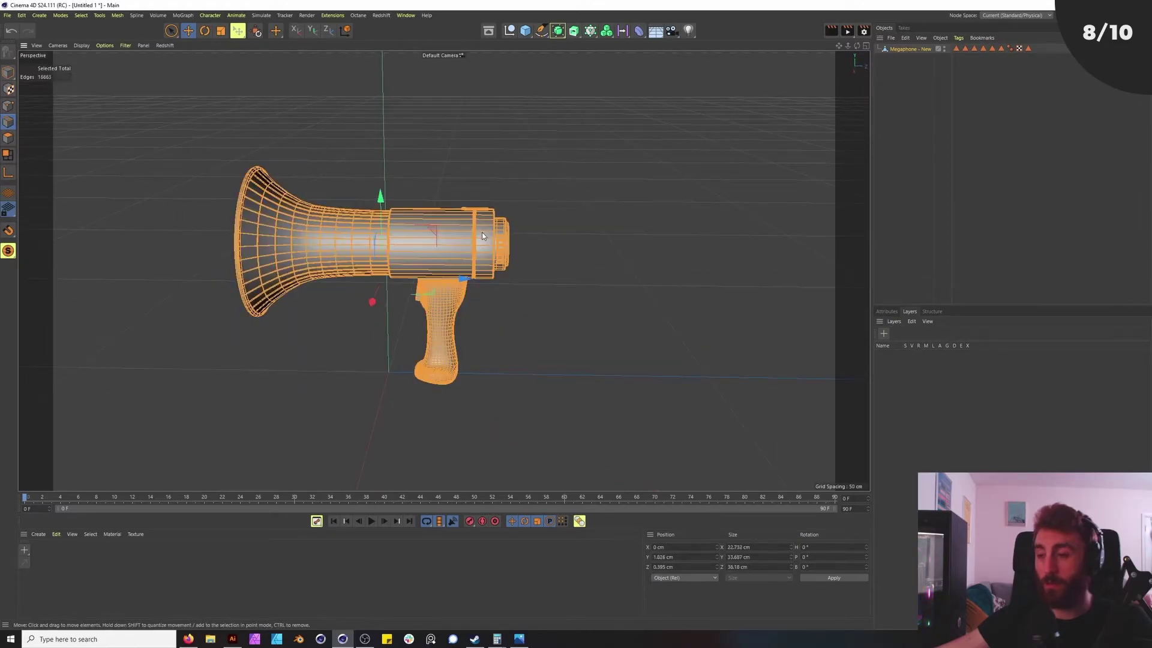
right_click(408, 245)
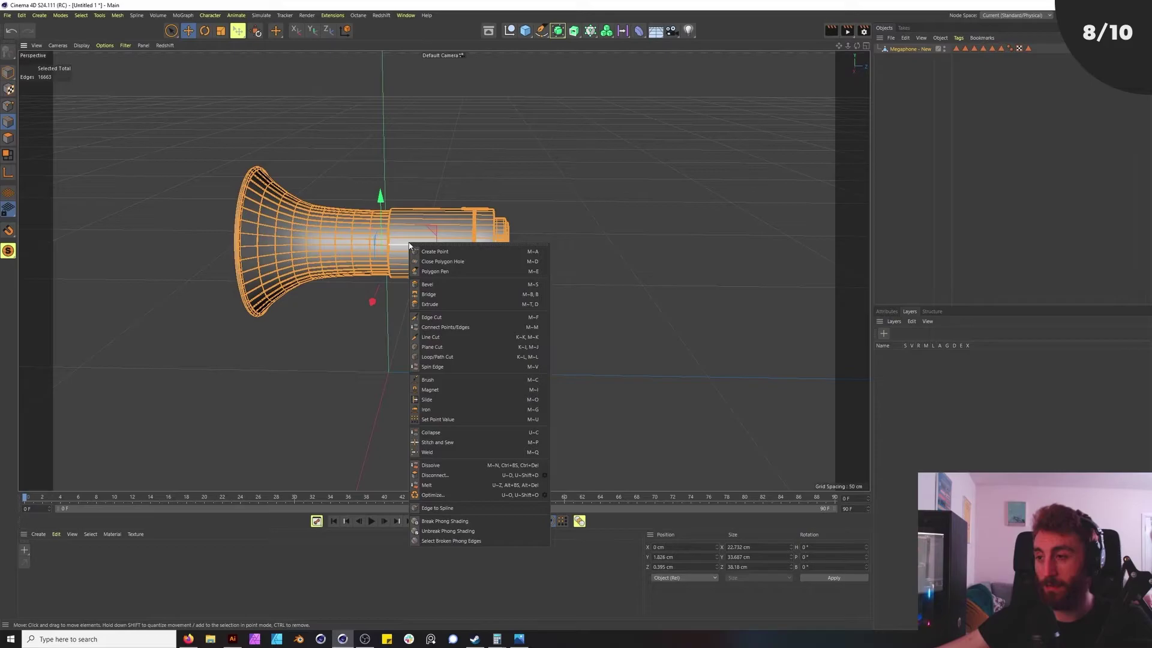
click(462, 509)
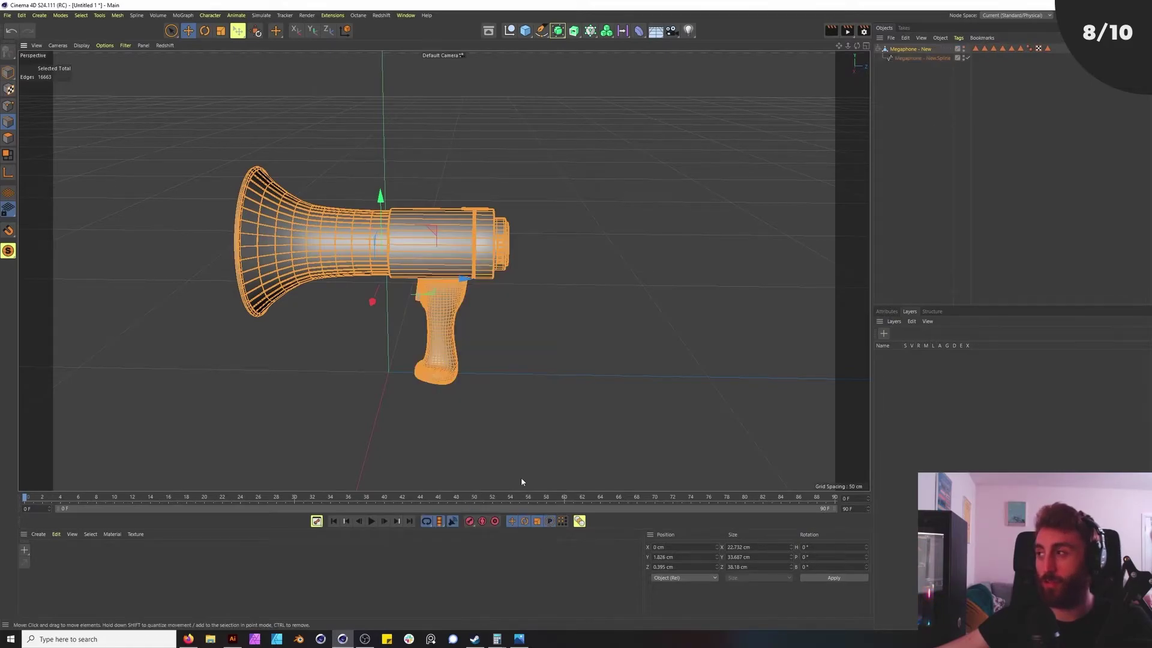
Step: Delete the original Megaphone mesh and orbit around the remaining spline
click(902, 50)
key(Delete)
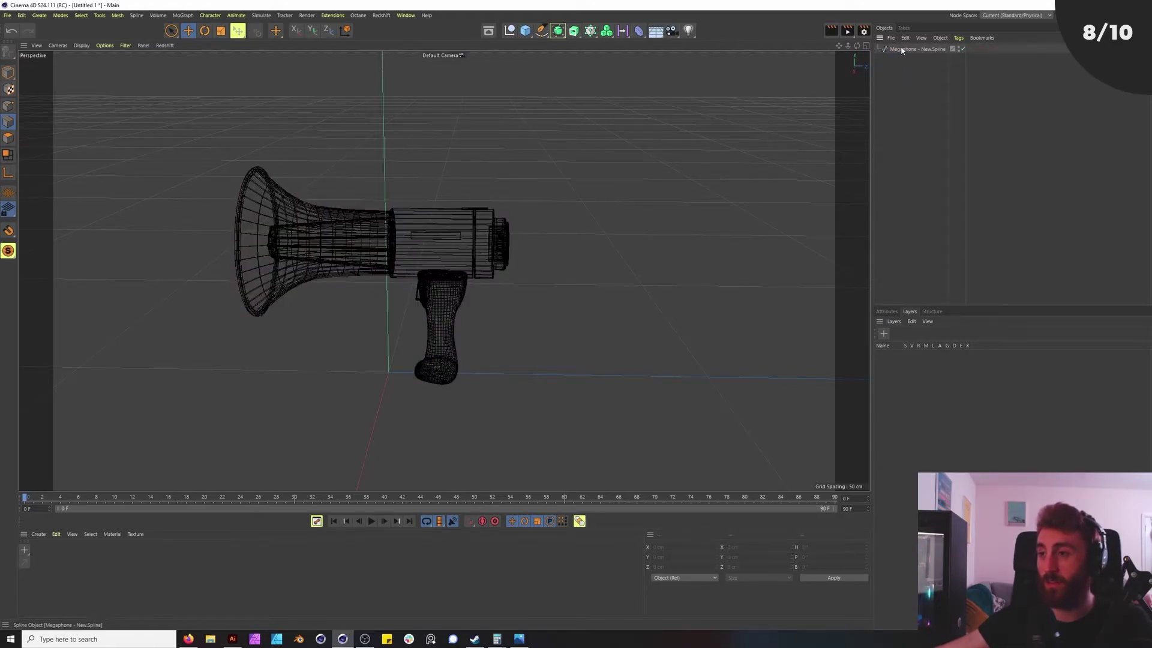
mouse_move(509, 165)
alt+mouse_down()
mouse_move(328, 197)
mouse_move(378, 224)
mouse_move(430, 216)
mouse_move(510, 154)
alt+mouse_up()
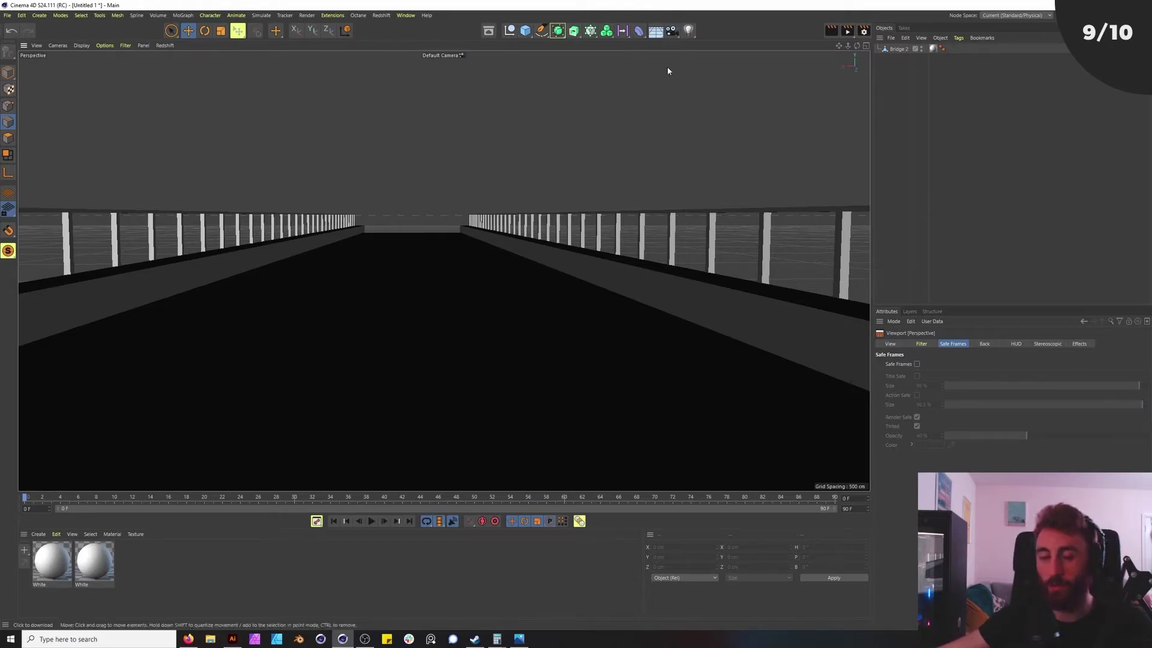
Step: Add a Camera, look through it, and give it a Vibrate tag with position and rotation on
click(672, 30)
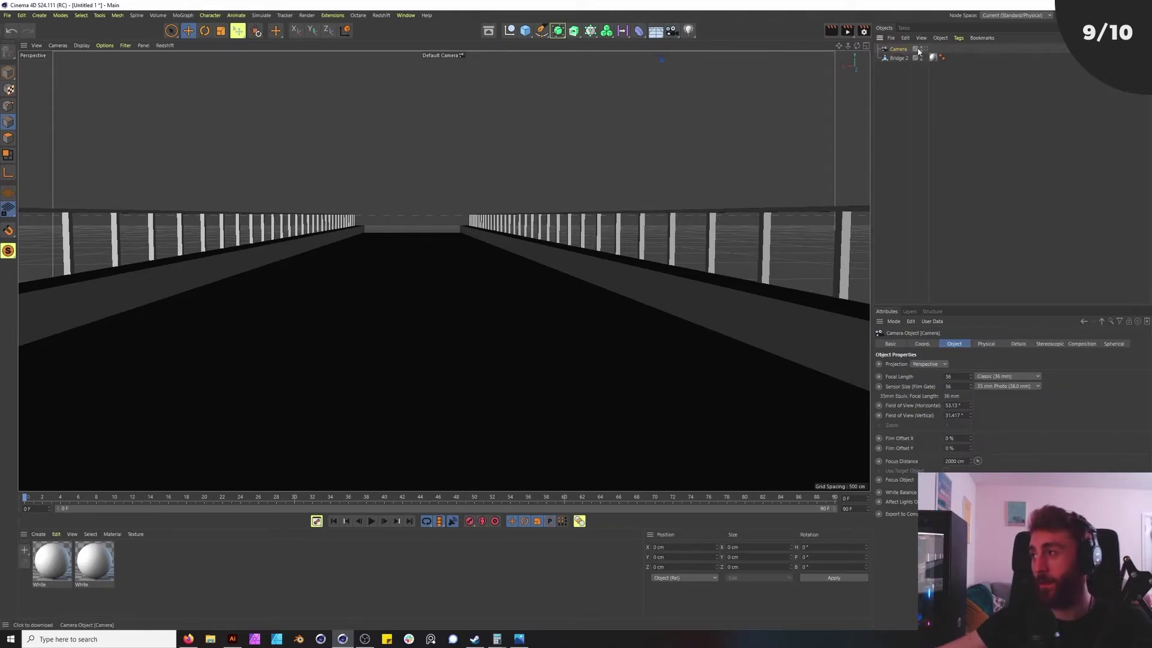
click(917, 50)
right_click(898, 51)
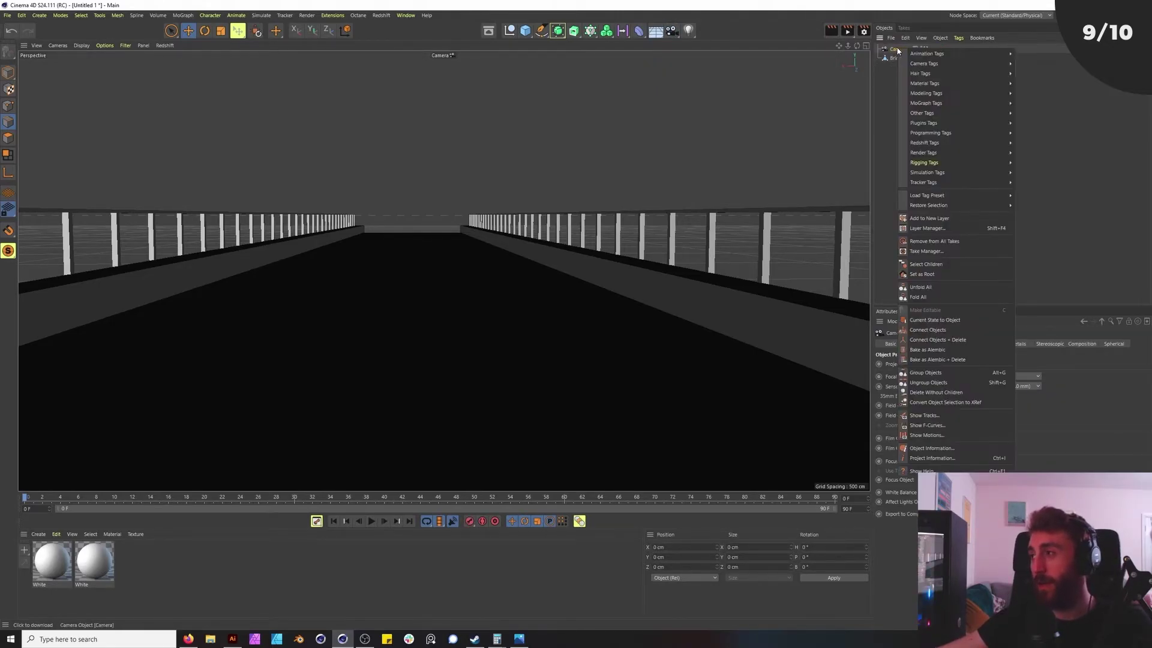
mouse_move(1010, 59)
click(1043, 88)
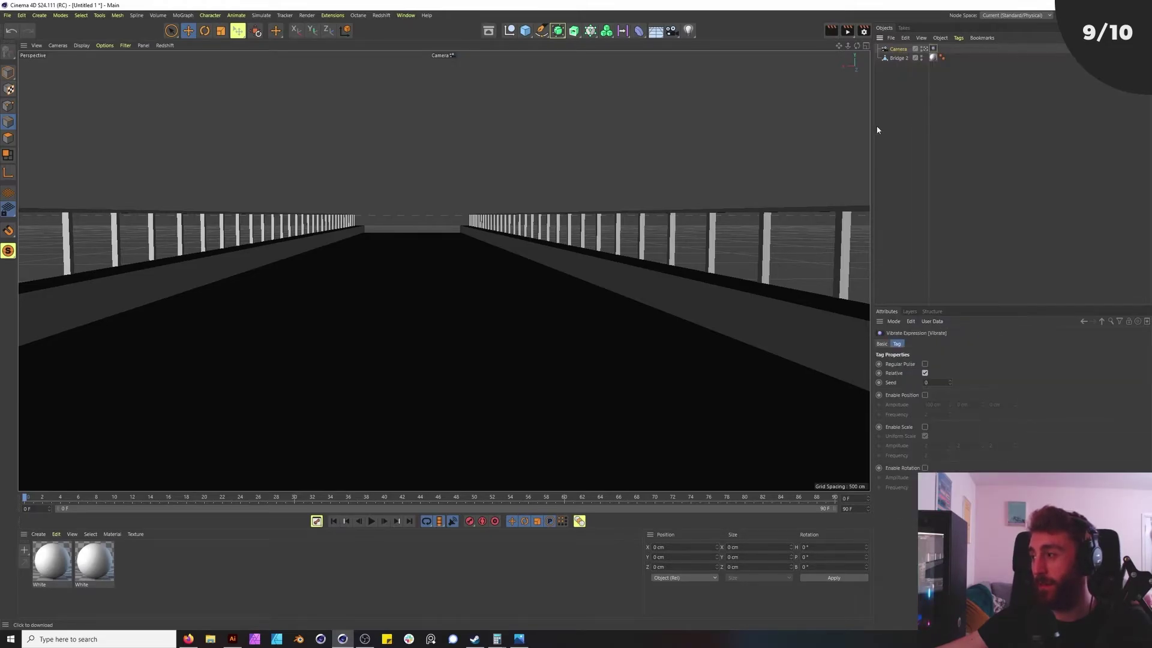
click(925, 396)
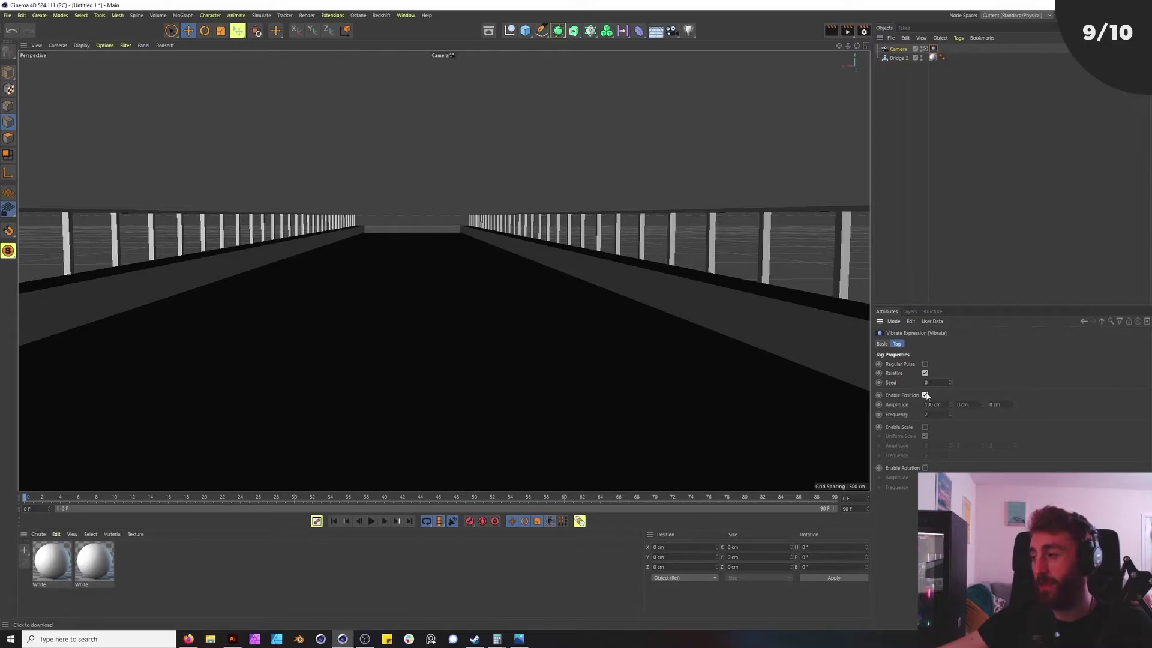
click(924, 469)
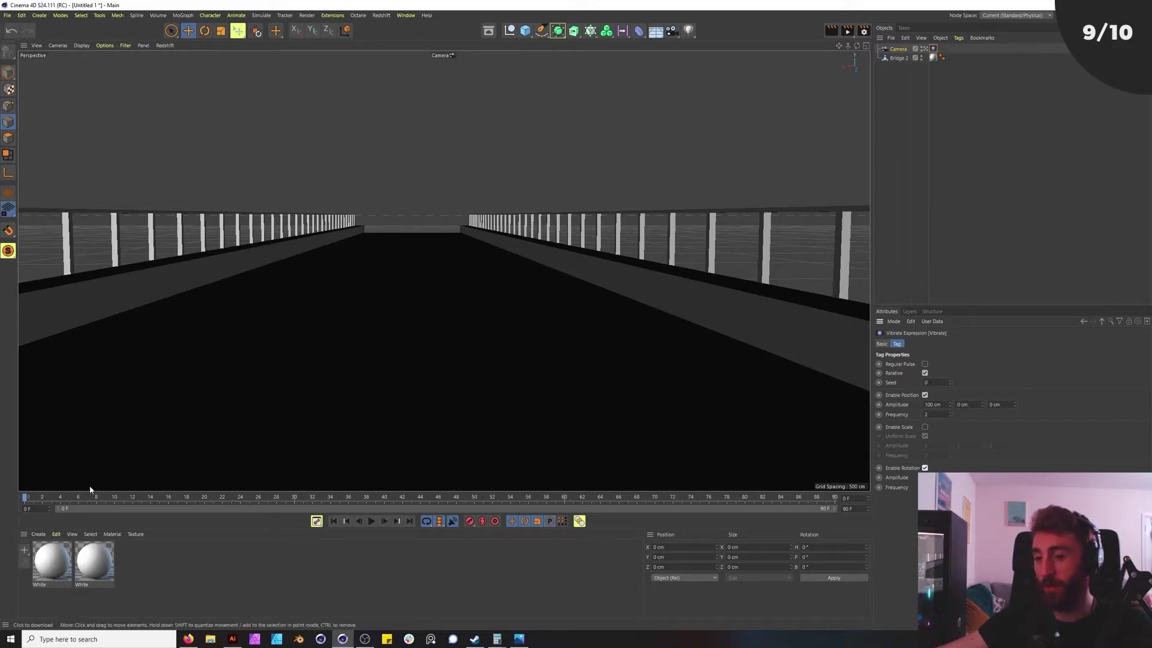
Step: Preview the shake, then set the position amplitude to 1 cm on X, Y and Z
click(371, 522)
click(372, 521)
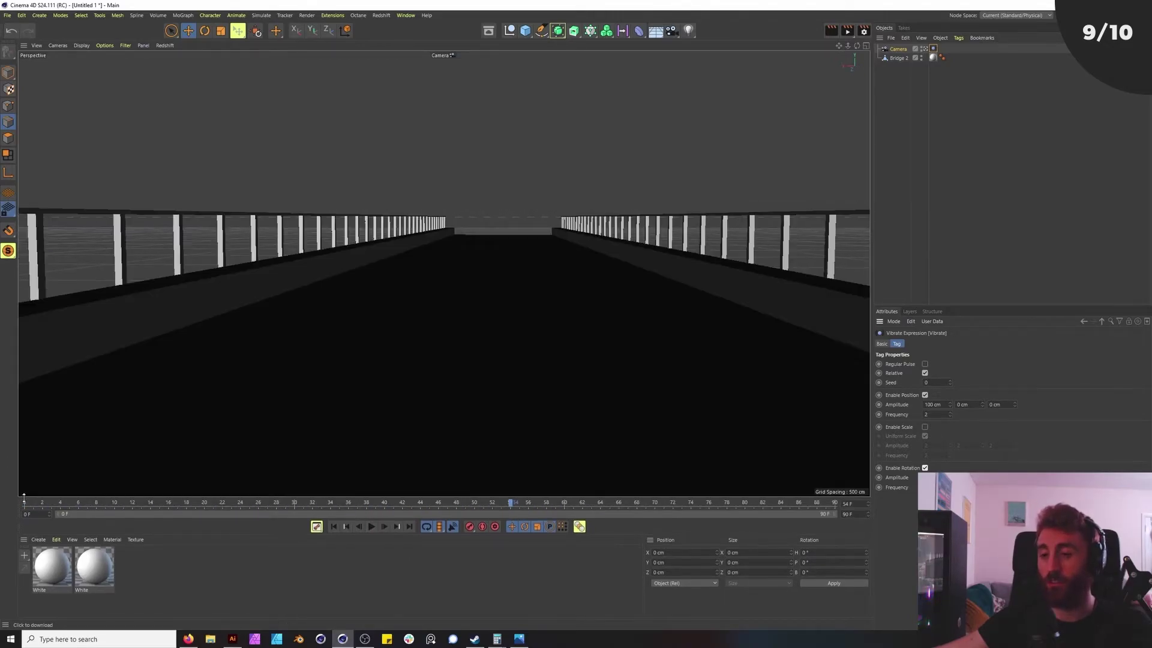
click(24, 498)
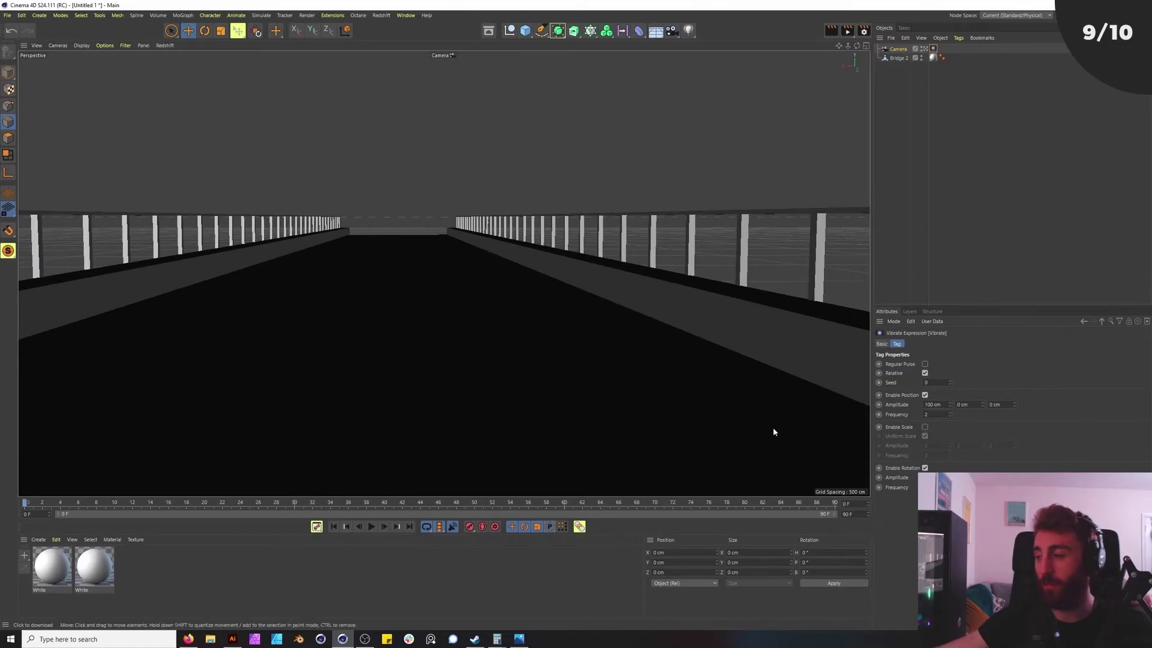
click(933, 404)
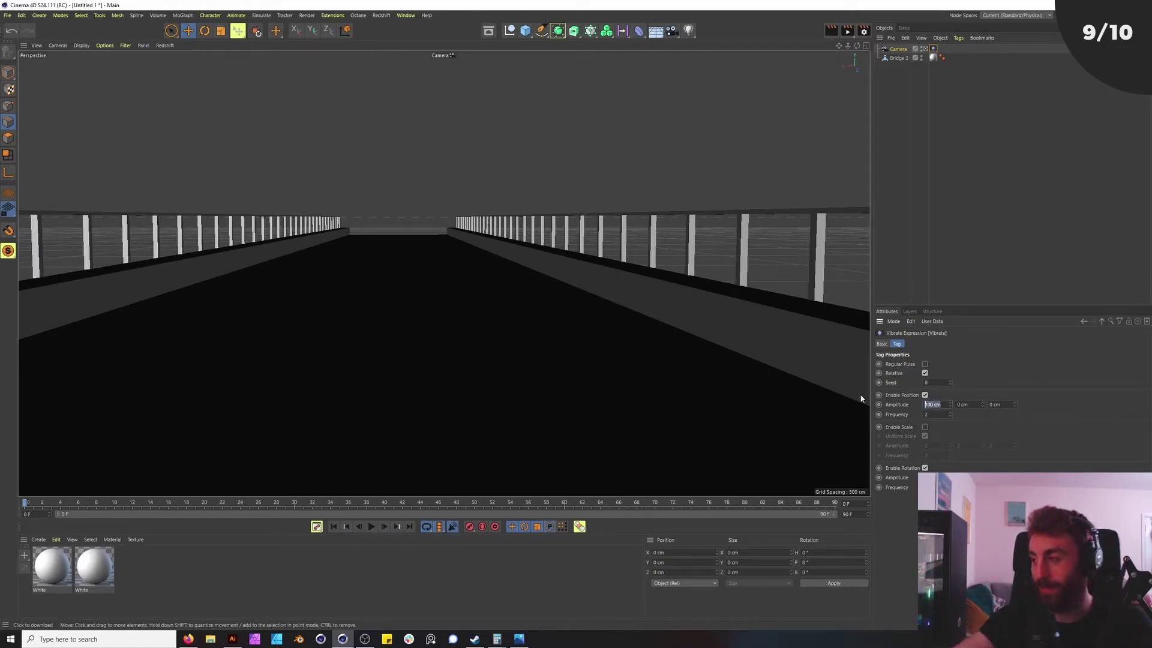
text(1)
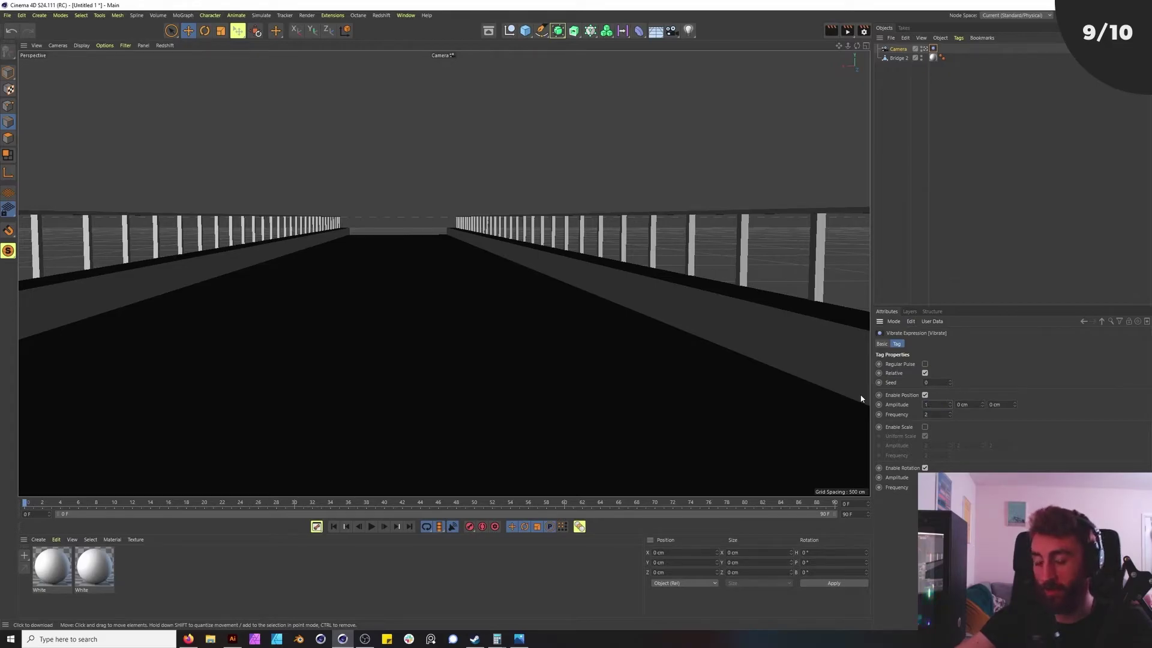
click(966, 405)
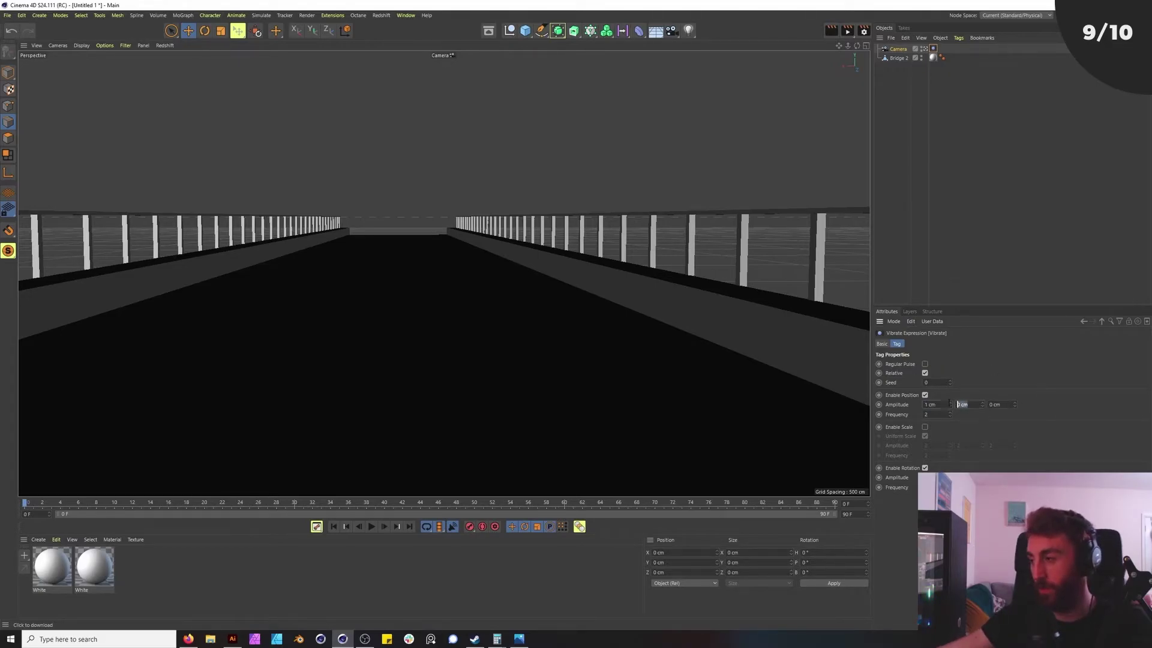
text(1)
key(Tab)
text(1)
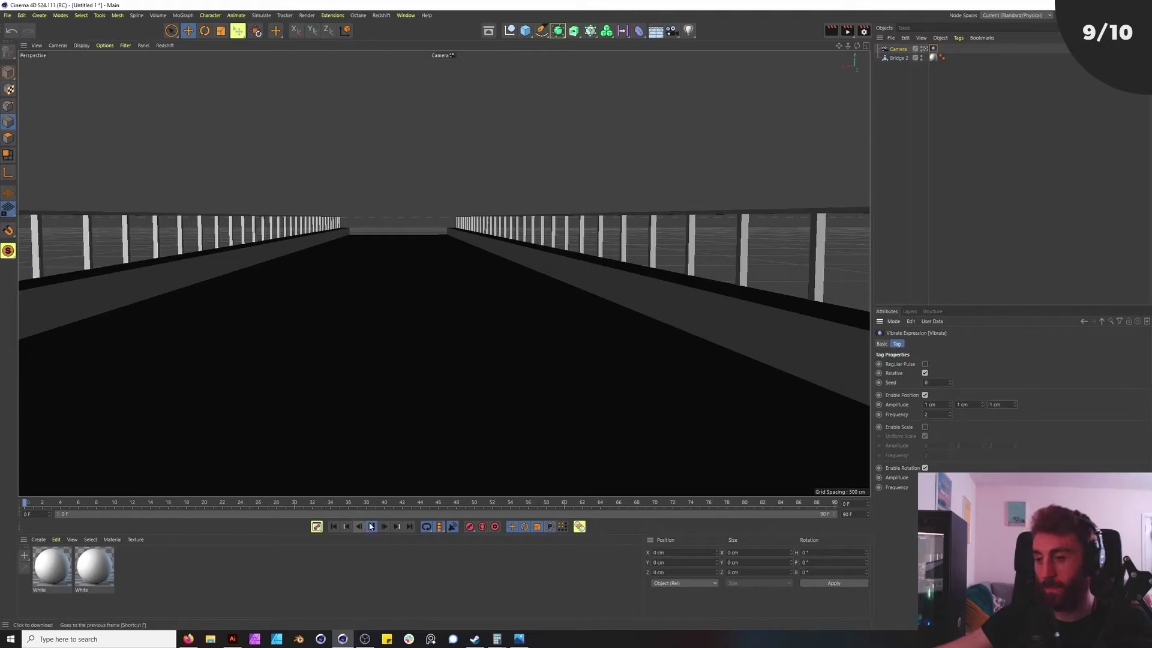
Step: Play back to check the shake, set frequency 0.5, and return to frame 0
click(371, 526)
click(372, 526)
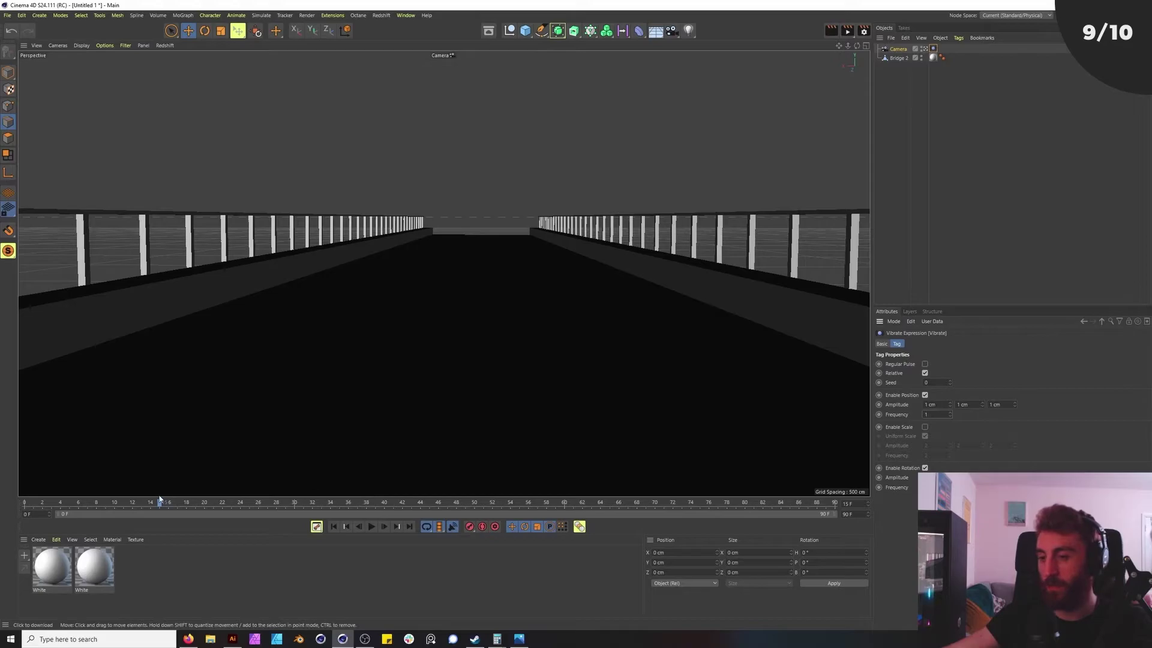
click(333, 526)
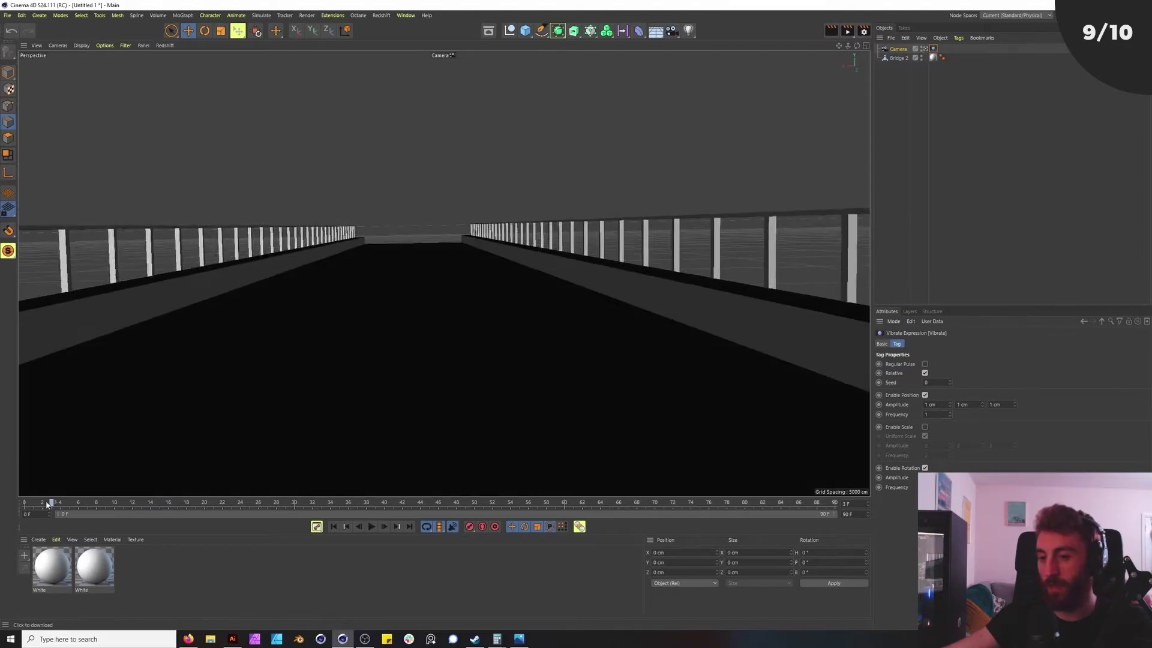
click(381, 529)
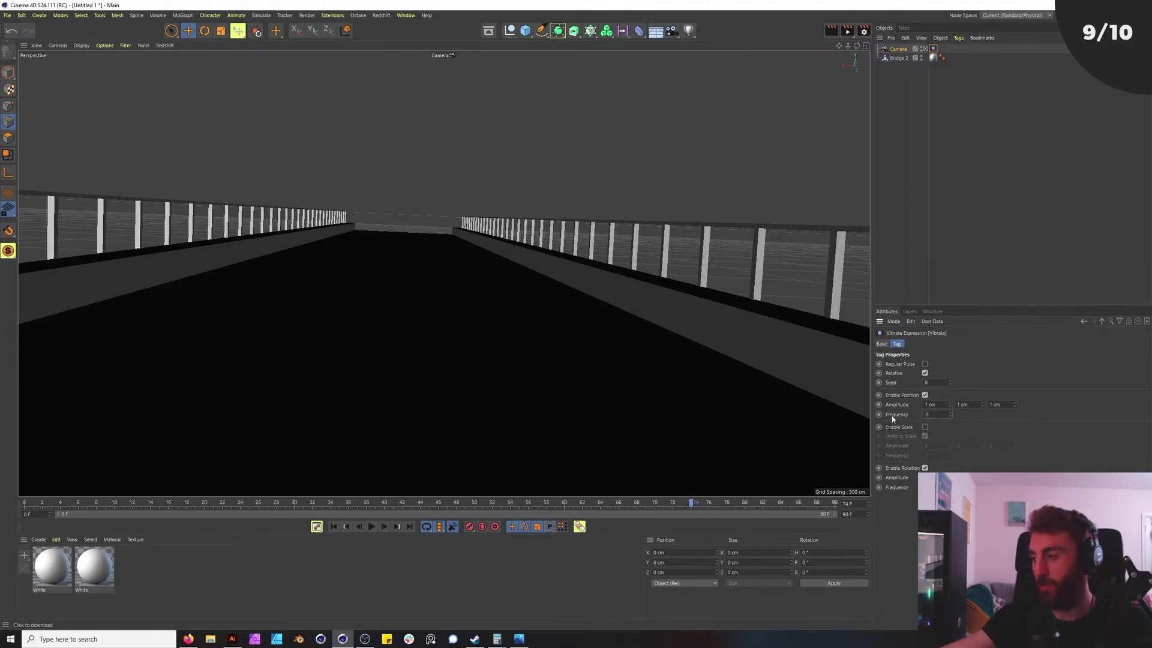
click(333, 527)
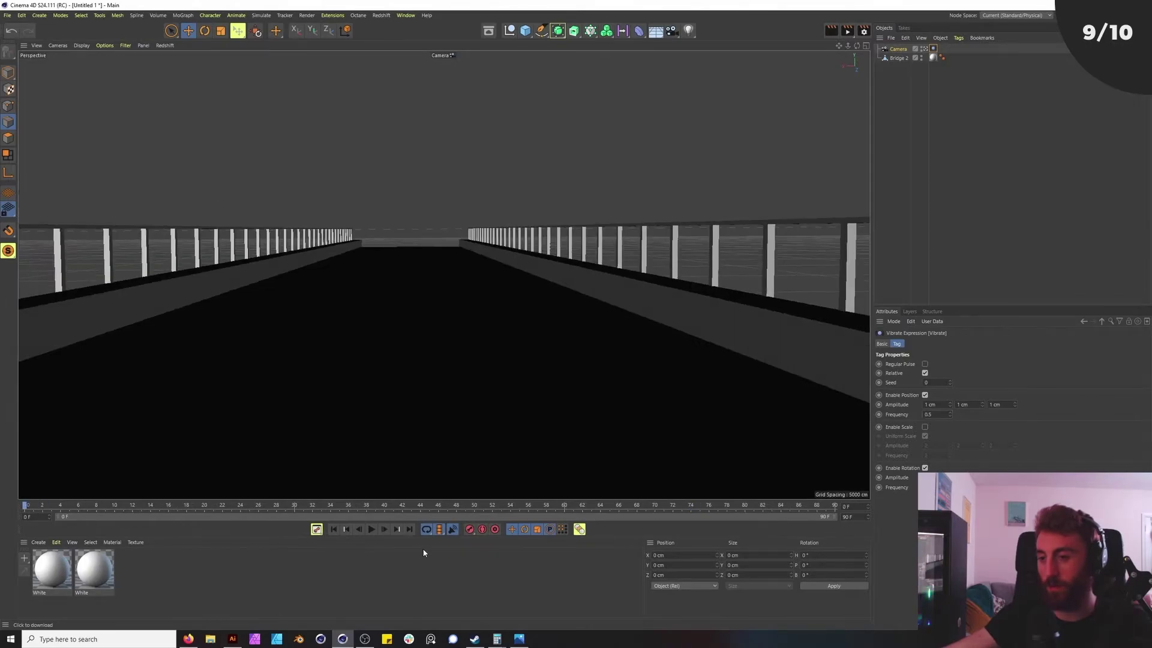
Step: Play back the camera shake and set the Vibrate Position Amplitude to 5 cm on all axes
click(367, 532)
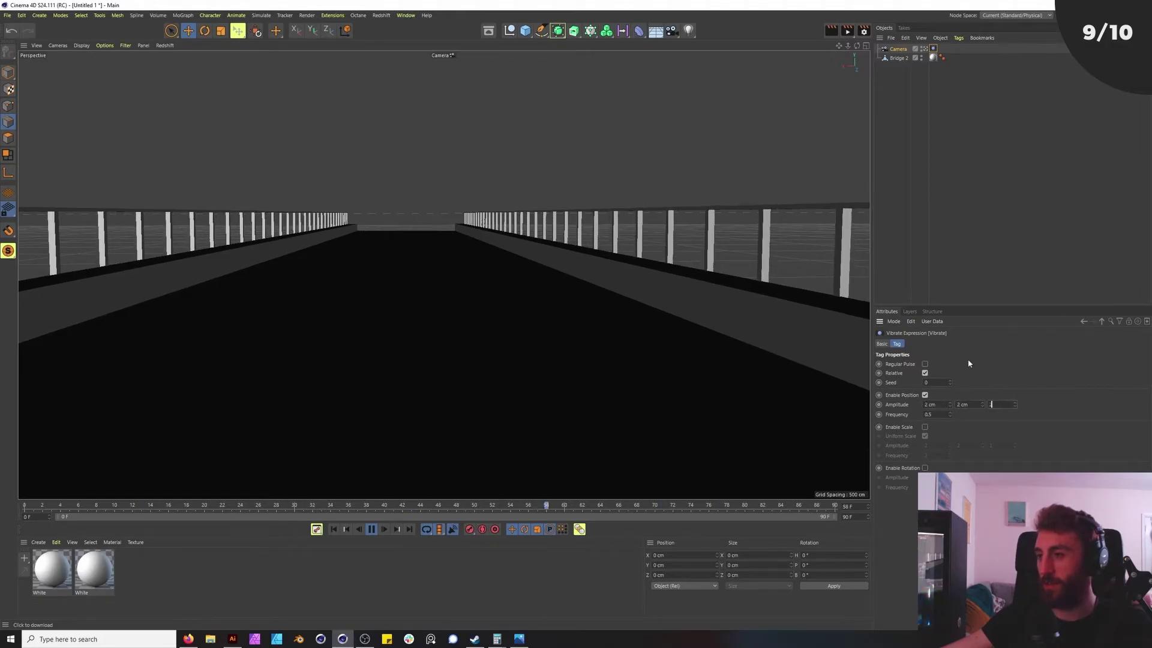
click(999, 404)
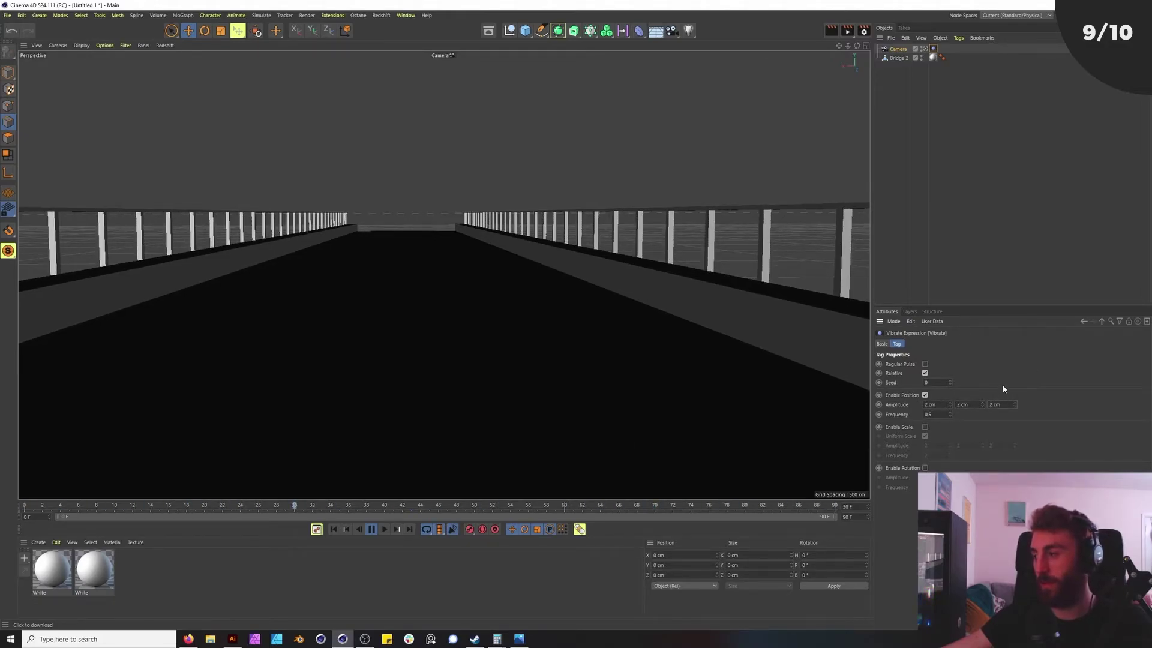
text(6)
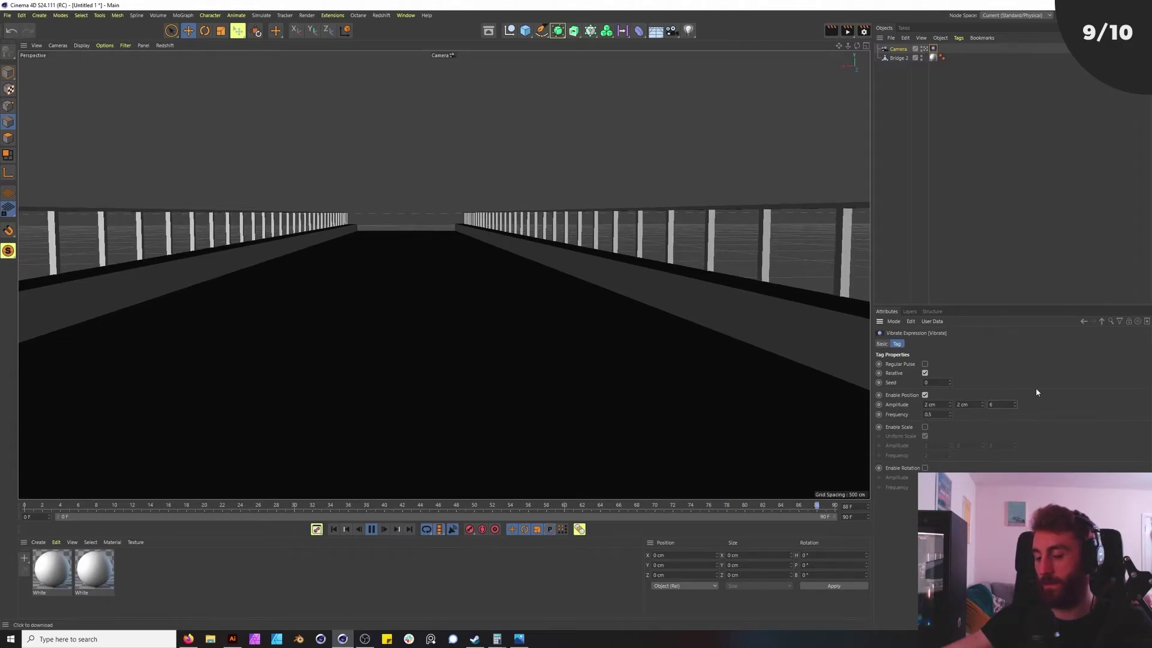
key(BackSpace)
text(5)
key(Return)
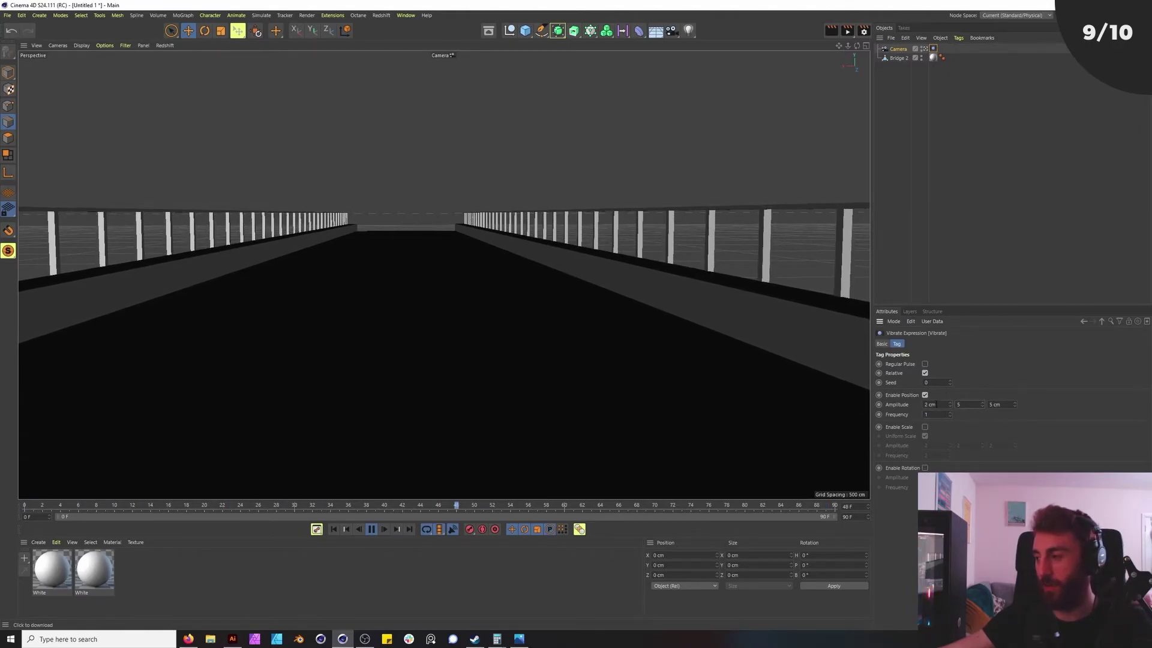
text(5)
key(Return)
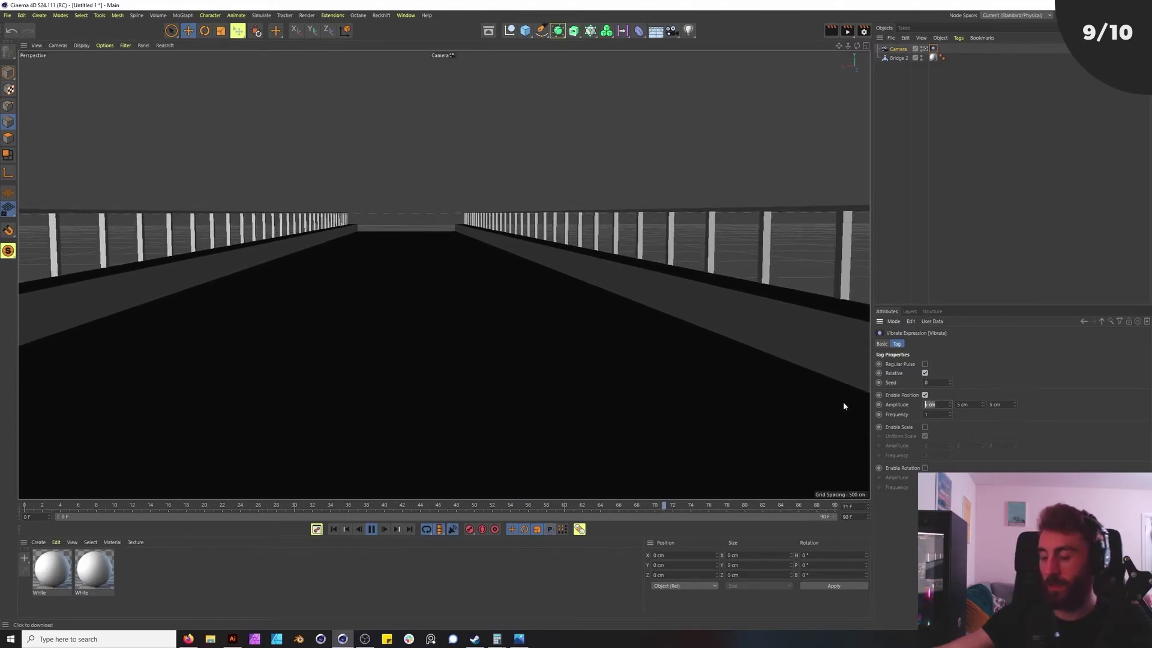
Step: Raise all three Vibrate Position Amplitude values to 10 cm and reselect the Vibrate tag
text(10)
key(Tab)
text(10)
key(Tab)
text(010)
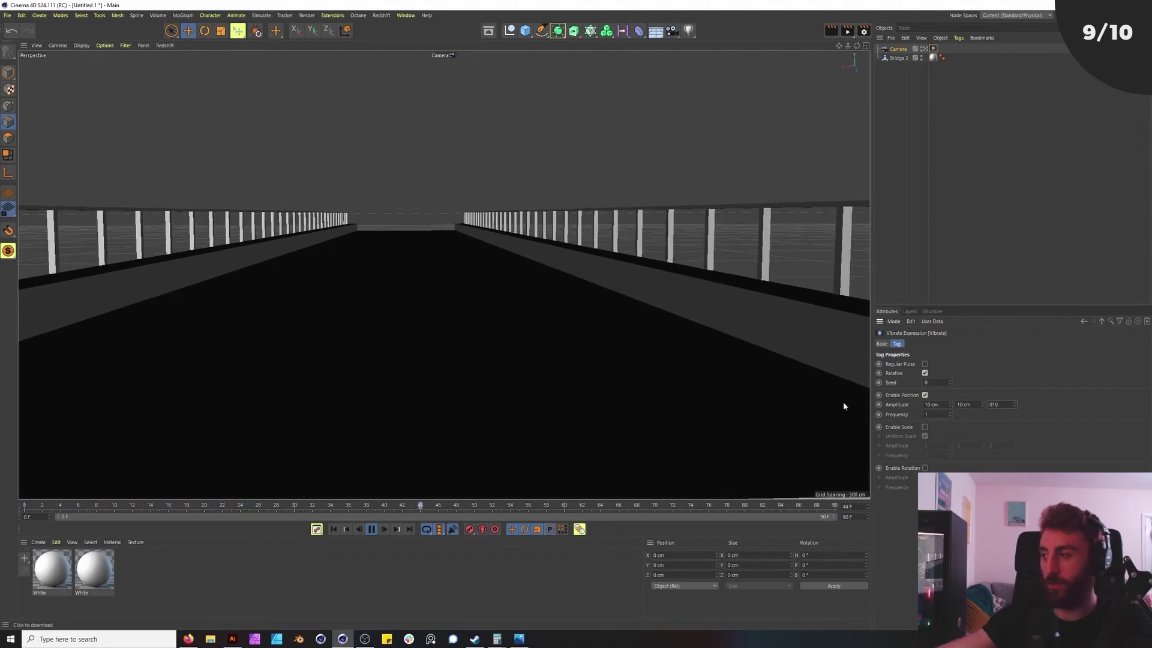
click(1028, 213)
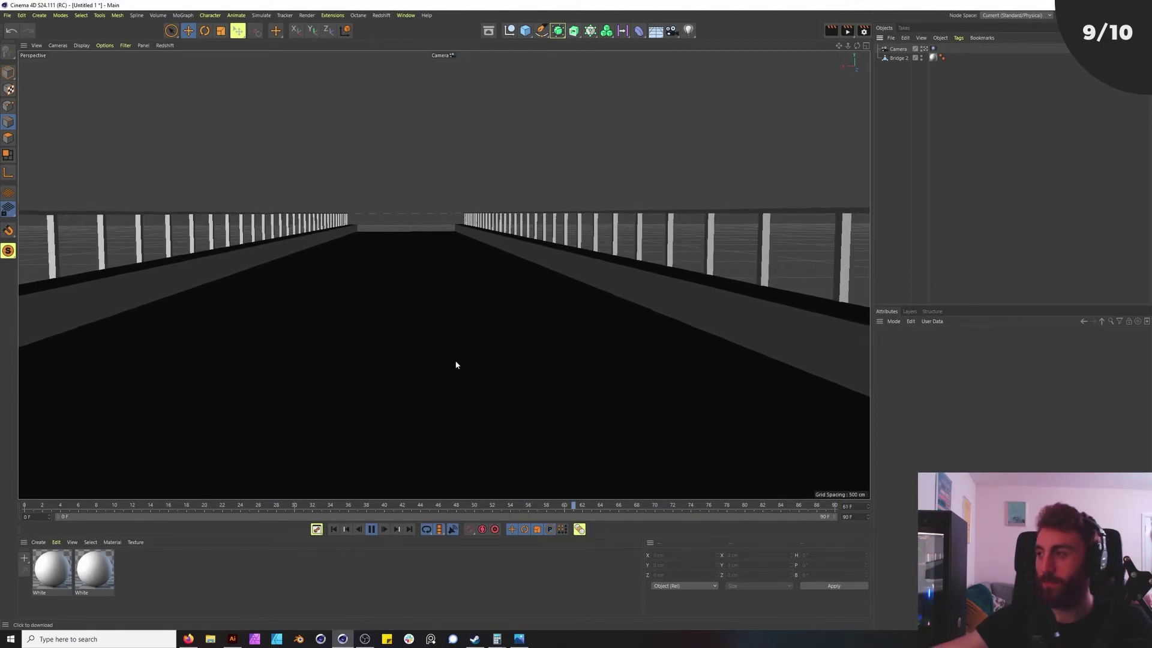
click(933, 50)
Step: Delete the camera's Vibrate tag and rewind the timeline to frame 0
key(Delete)
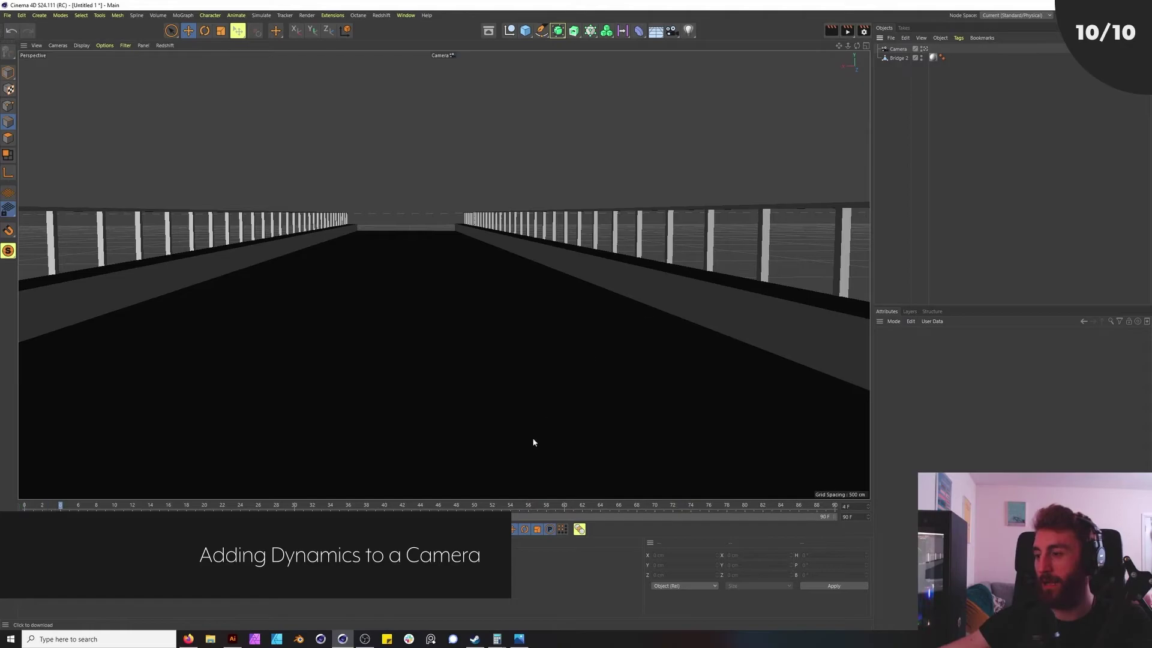
click(248, 506)
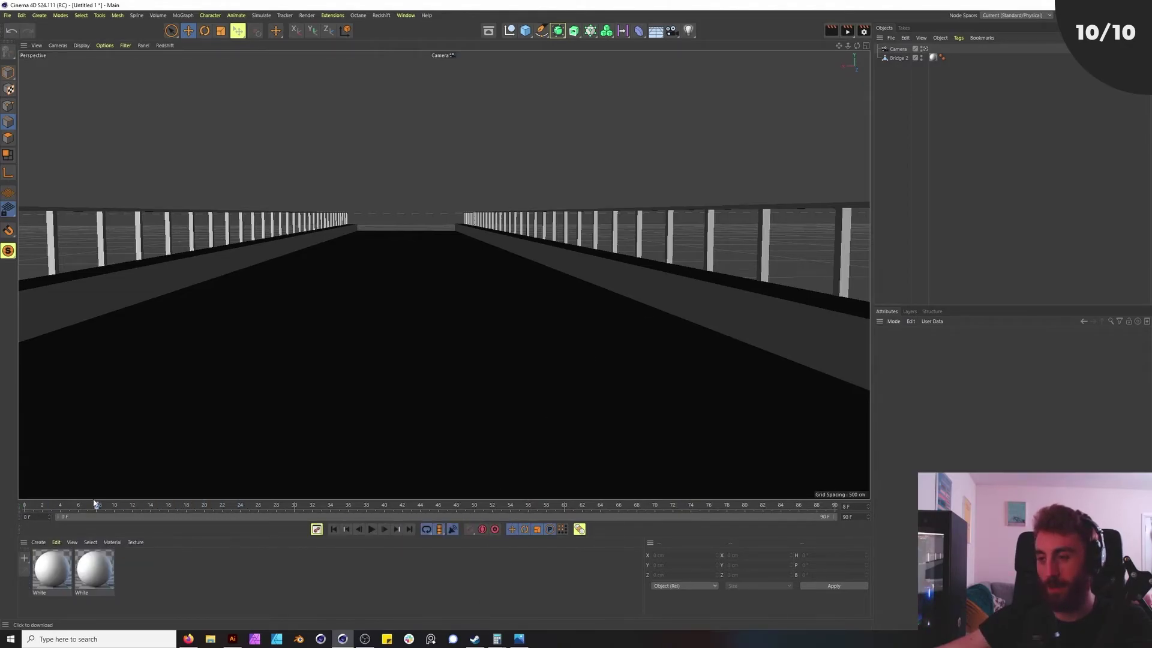
drag(94, 502, 24, 505)
Step: Switch to the four-view layout and frame the whole bridge in the Top view
middle_click(316, 315)
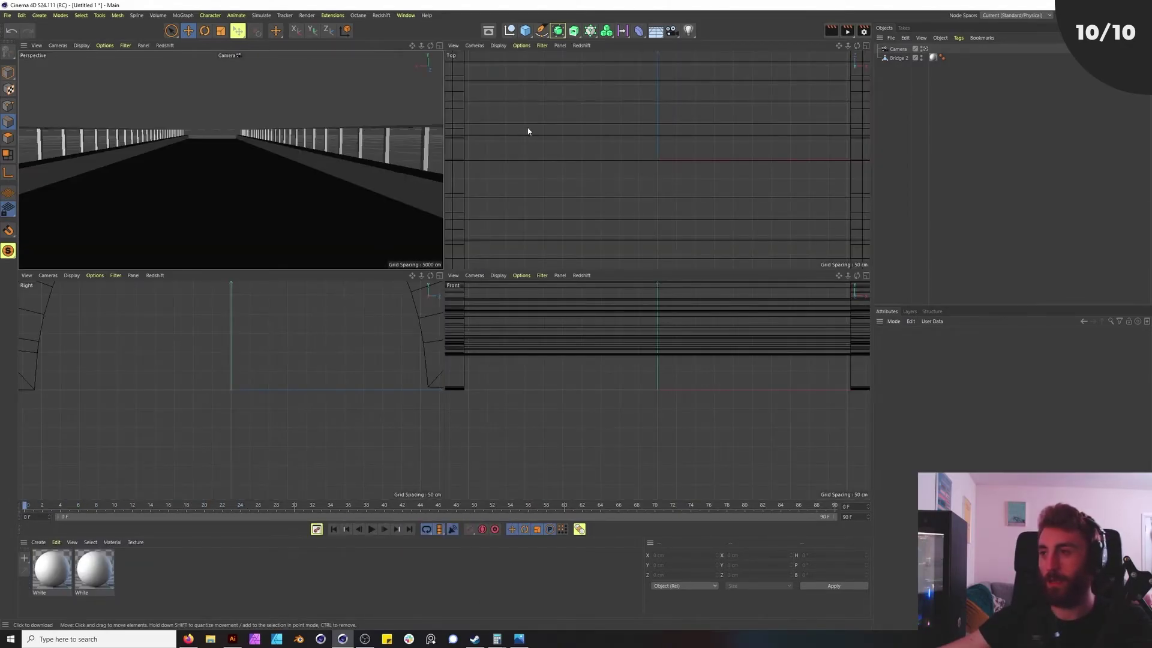
scroll(567, 142, down, 10)
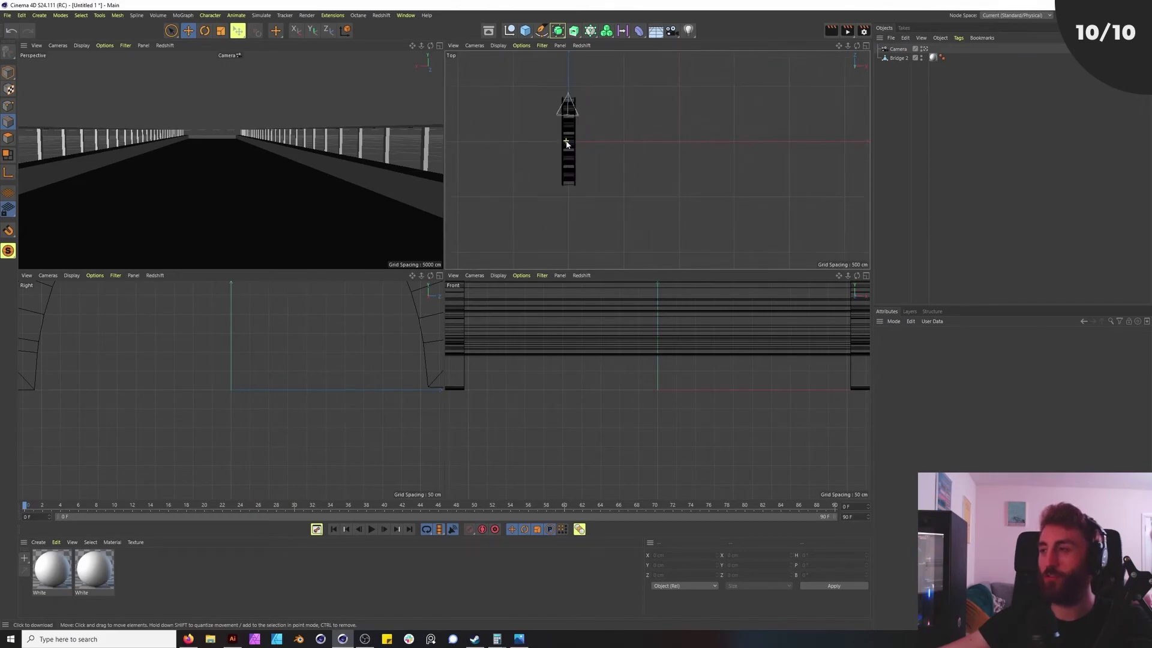
scroll(567, 143, up, 5)
alt+drag(587, 85, 489, 108)
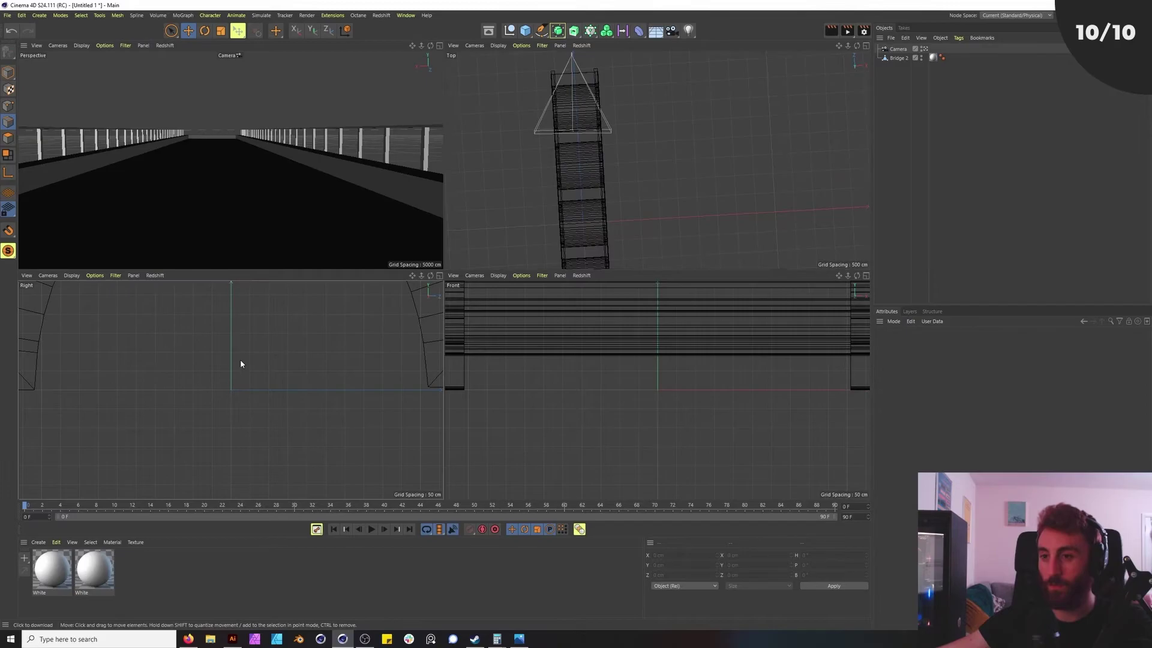
Step: Add a Collider Body simulation tag to Bridge 2
click(897, 58)
key(F2)
key(s)
right_click(898, 56)
mouse_move(941, 76)
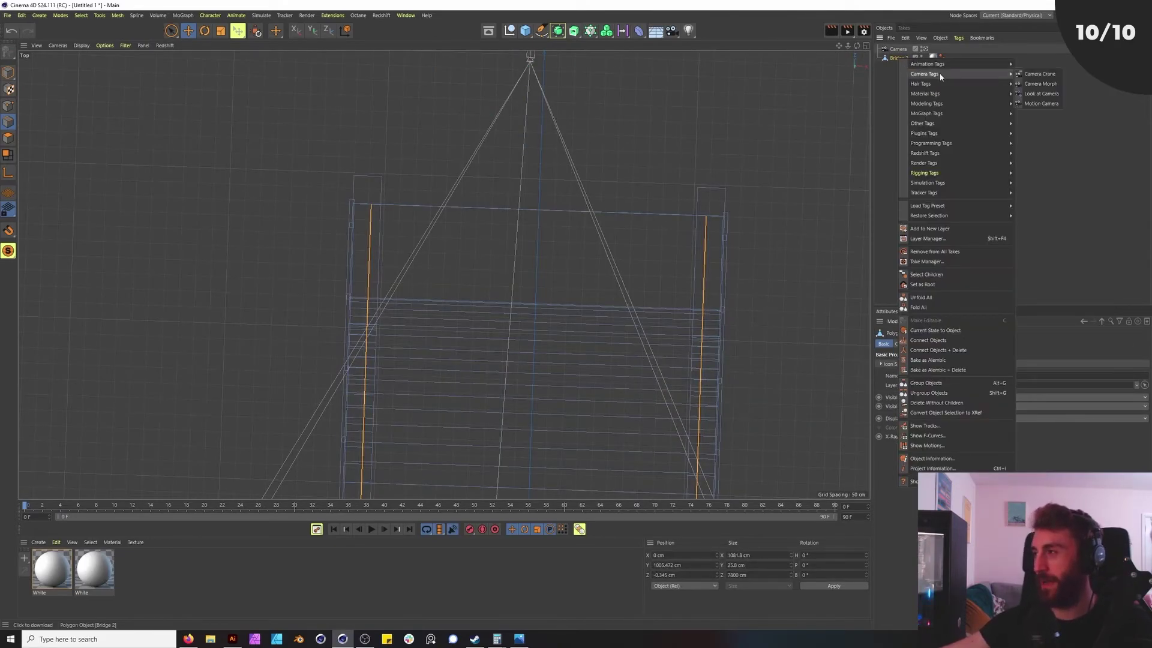
mouse_move(960, 155)
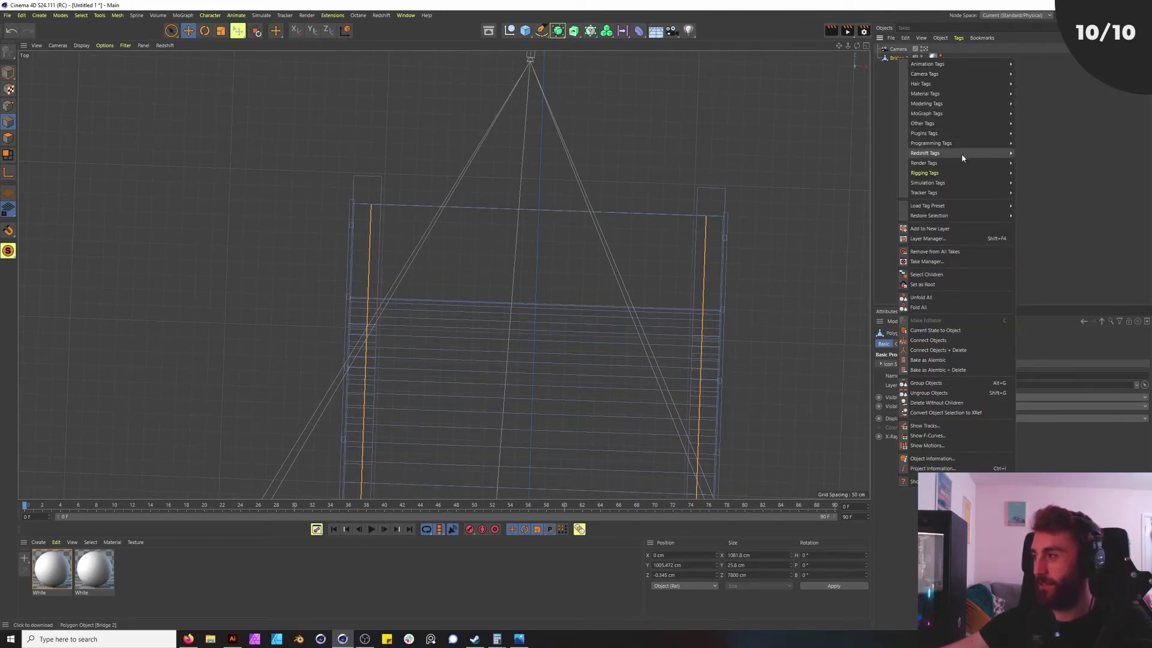
mouse_move(961, 183)
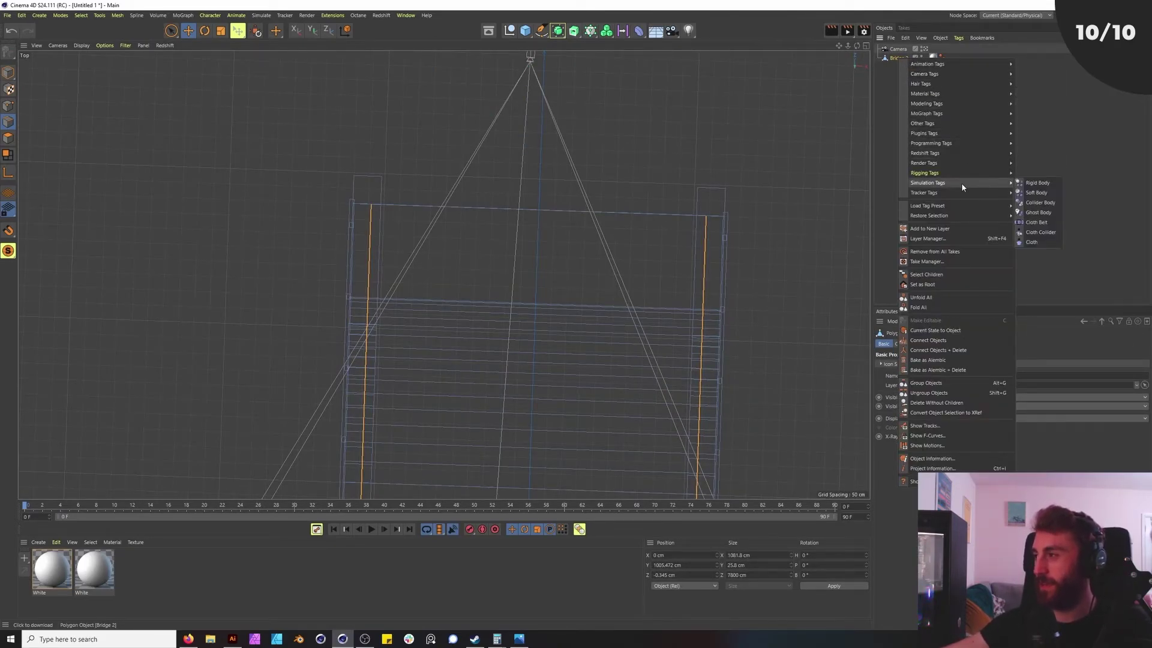
click(1040, 203)
Step: Add a Rigid Body simulation tag to the camera, back in the four-view layout
right_click(898, 50)
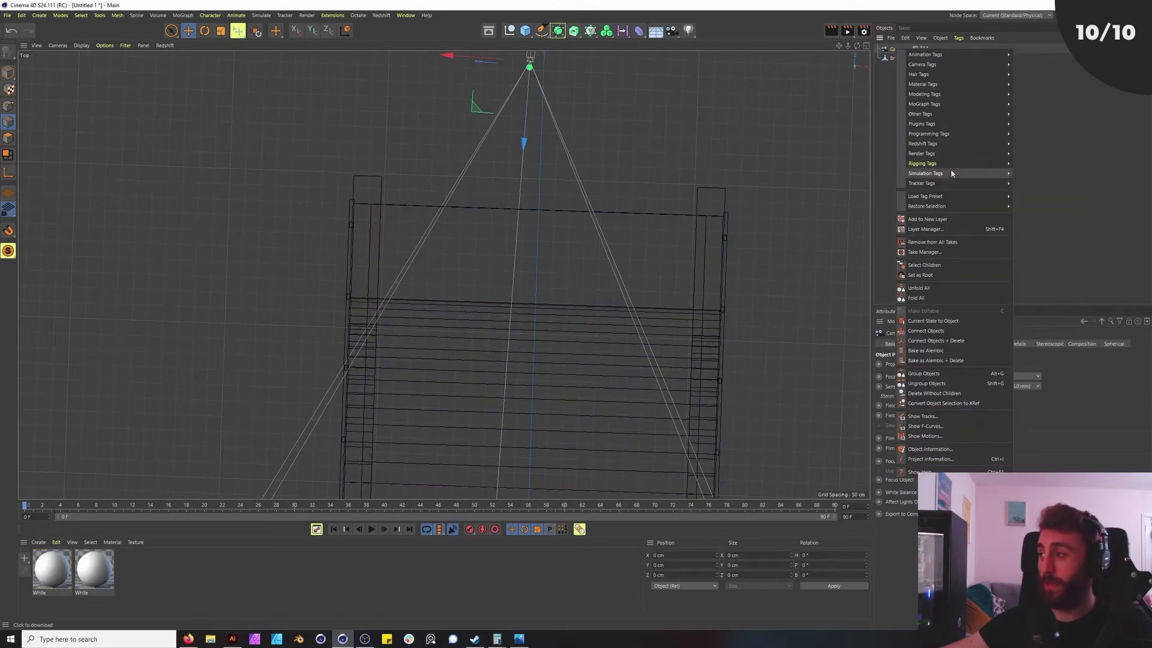
mouse_move(950, 171)
click(1033, 173)
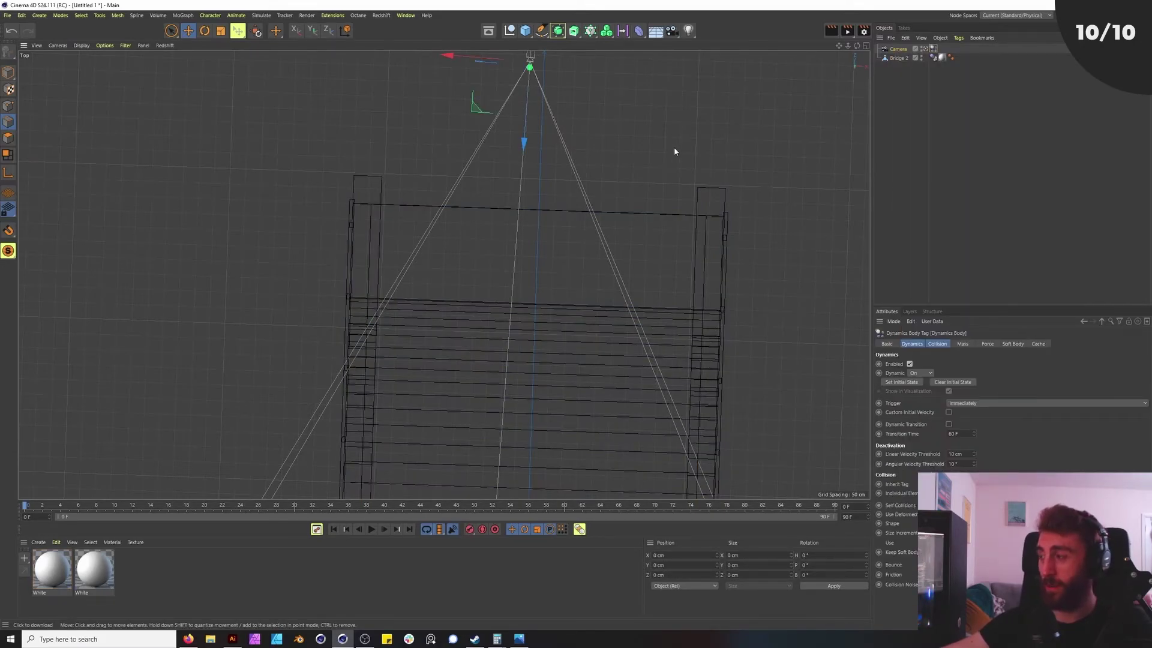
middle_click(108, 350)
scroll(154, 352, down, 5)
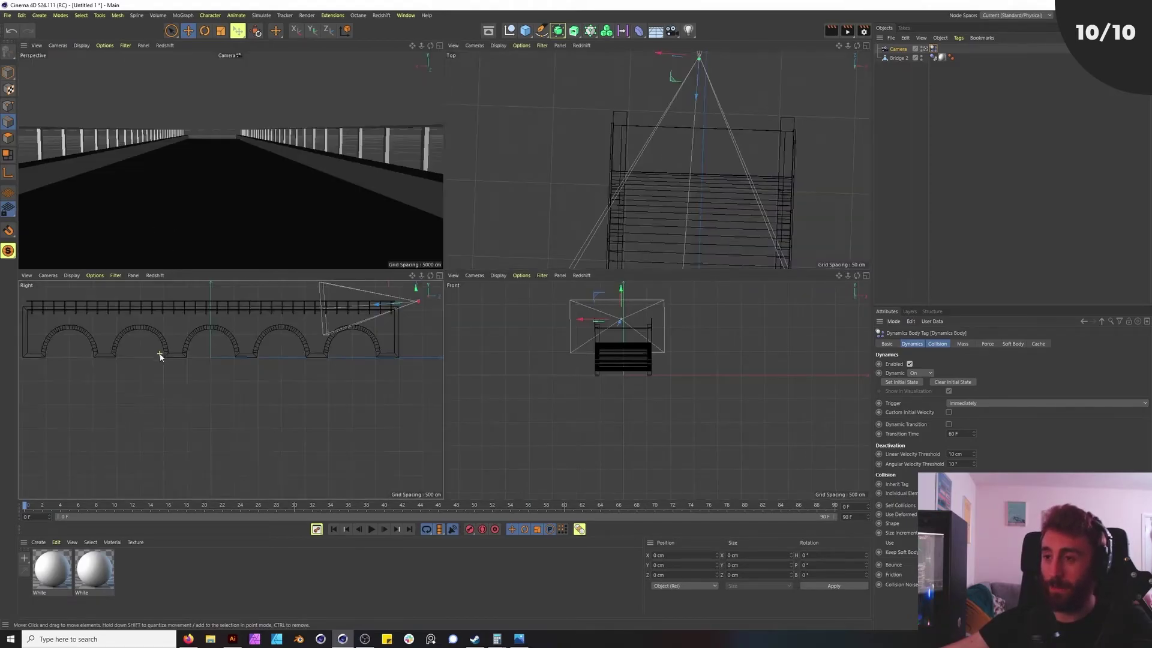
Step: Move the camera along the bridge deck and play the animation to test its fall
click(894, 53)
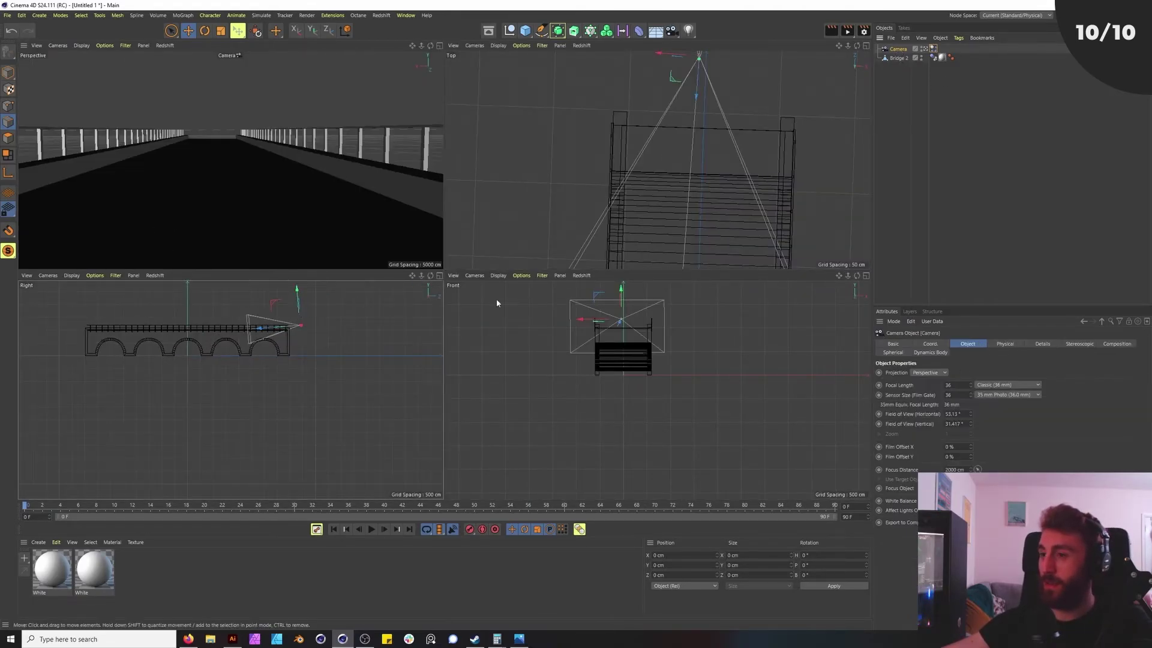
mouse_move(297, 318)
mouse_down()
mouse_move(279, 318)
mouse_move(284, 301)
mouse_up()
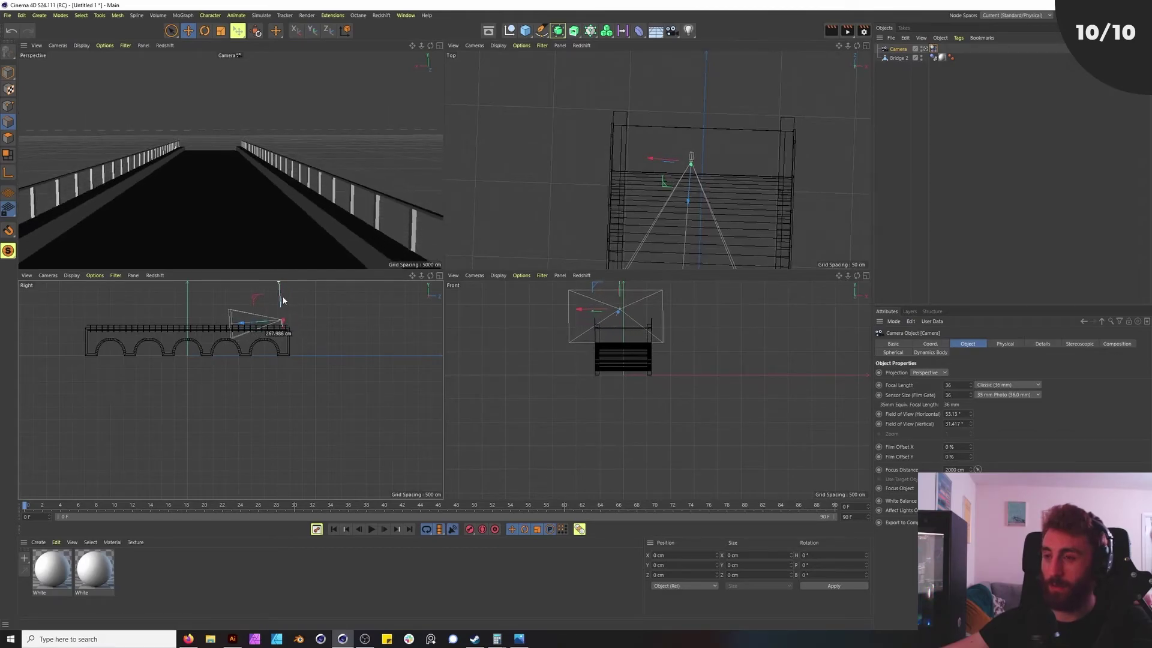
middle_click(259, 174)
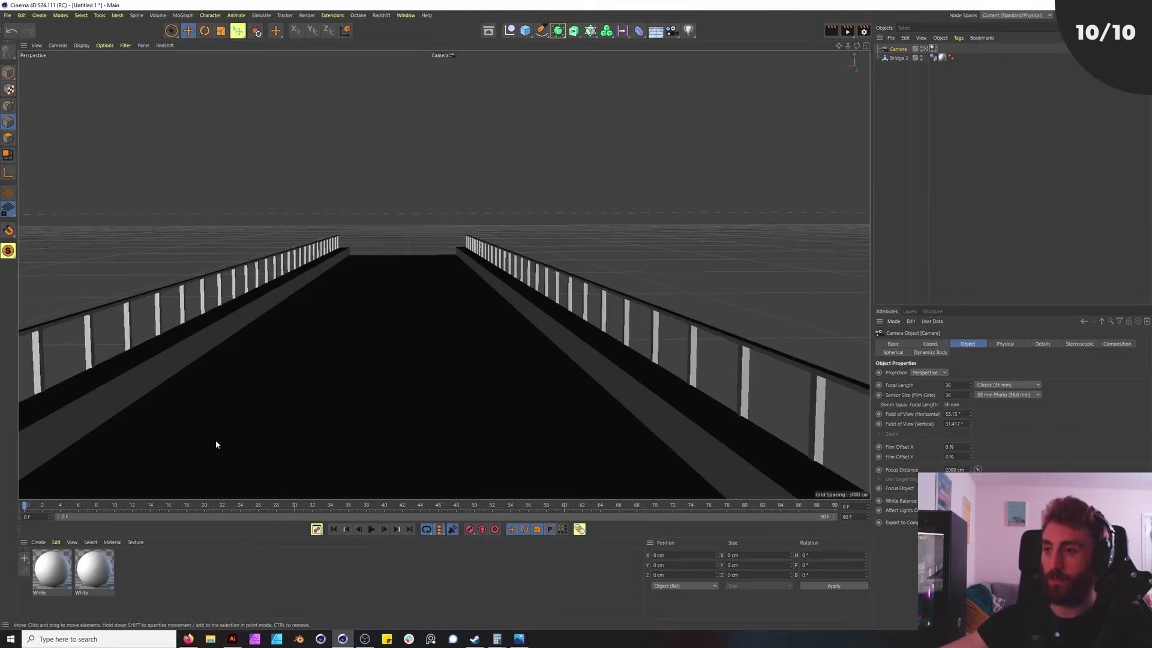
click(373, 531)
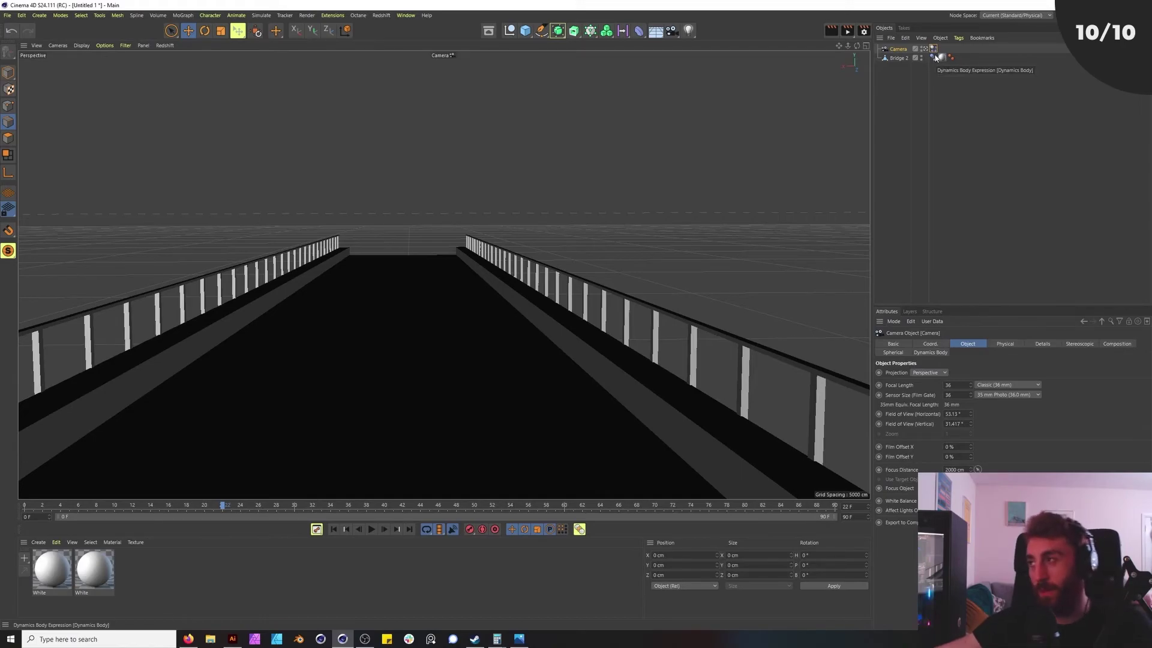
Step: Delete the camera's Dynamics Body tag and add a Cube placed at the camera
click(933, 48)
key(Delete)
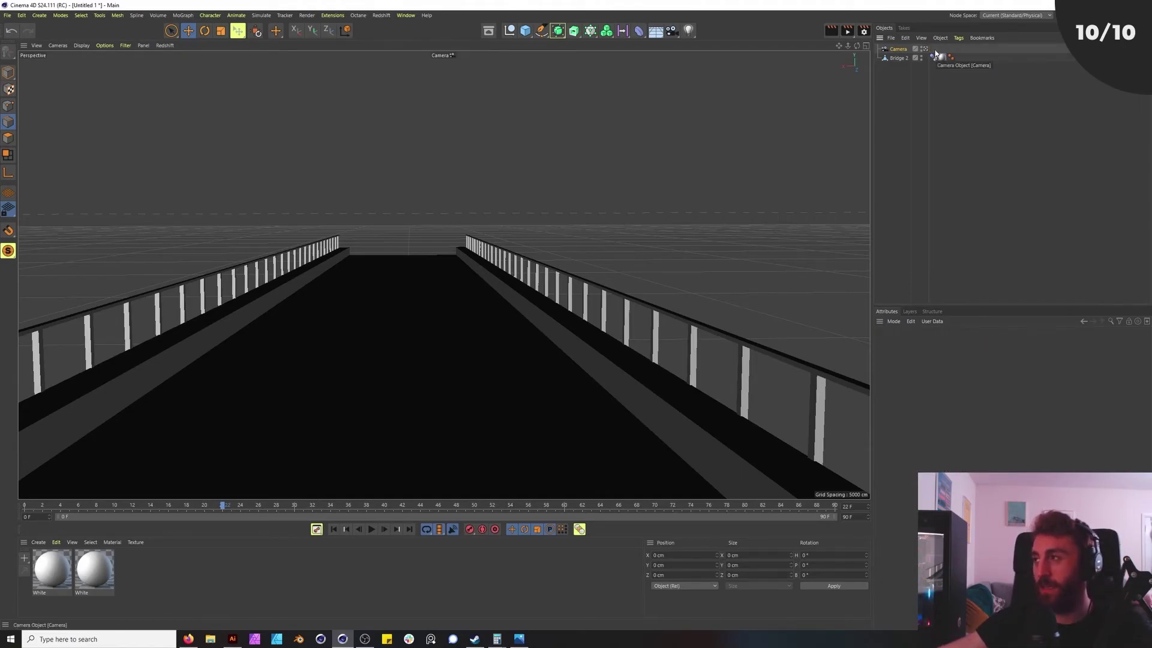
middle_click(432, 160)
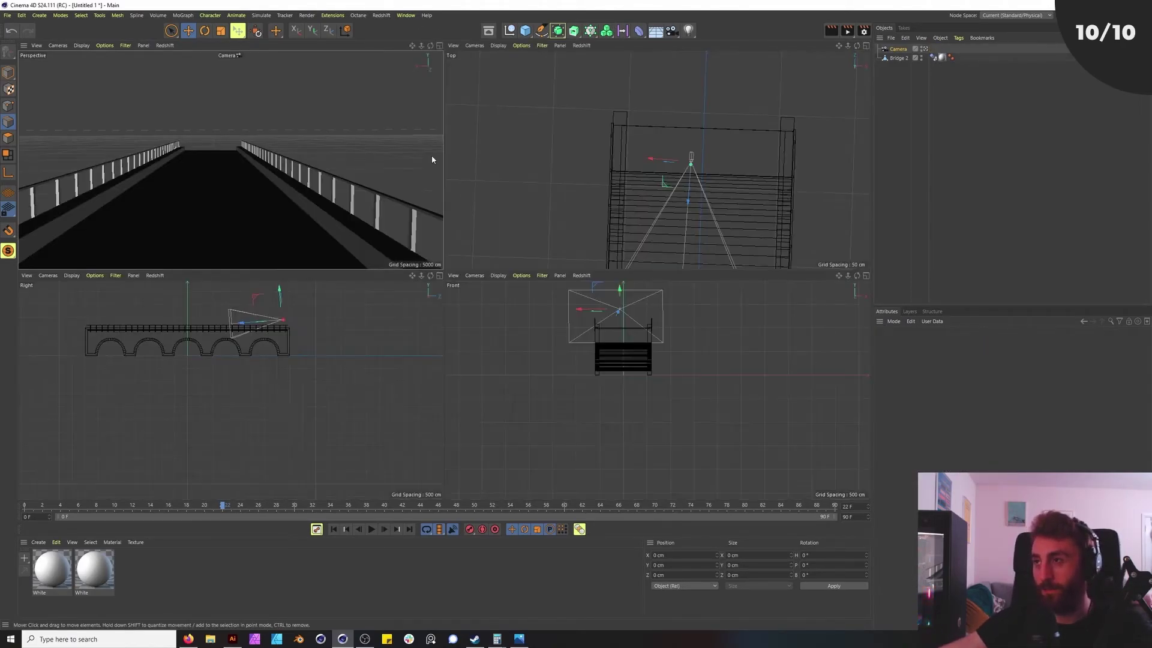
click(527, 30)
click(598, 46)
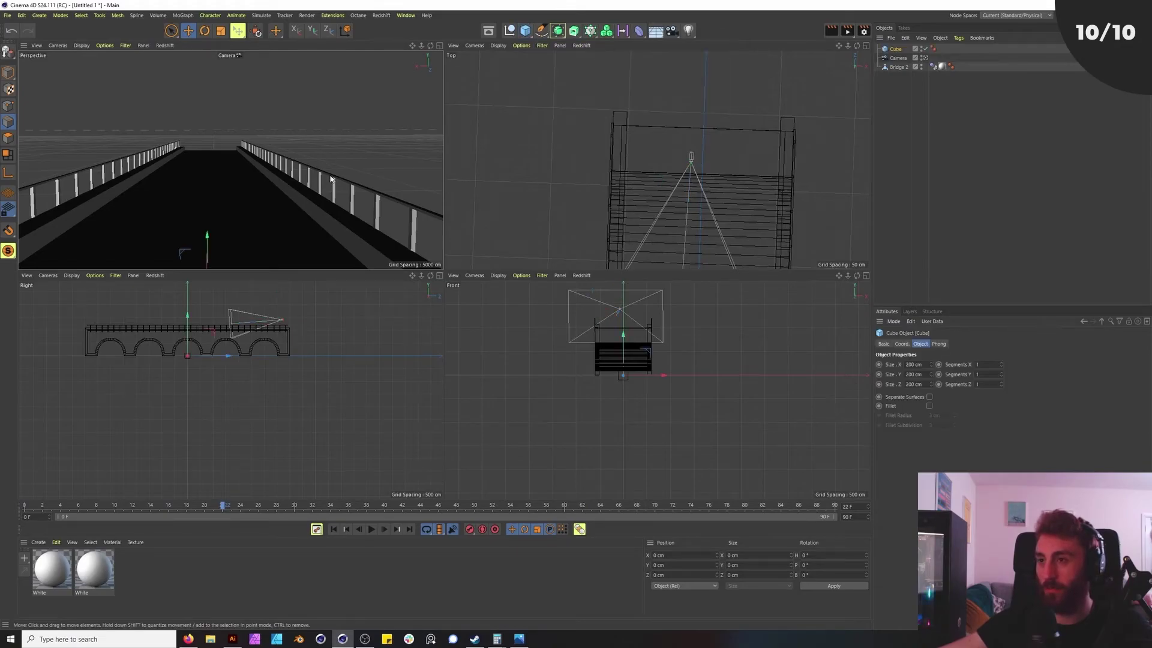
drag(214, 357, 282, 298)
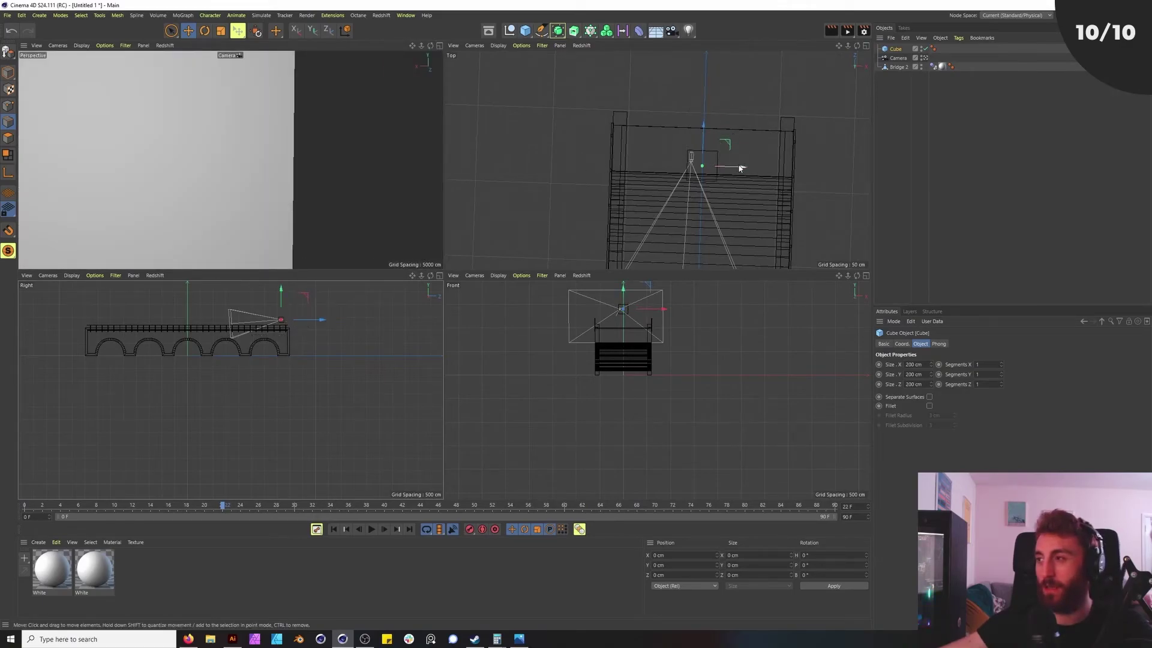
Step: Center the cube on the camera and scale it down around it
drag(740, 169, 729, 167)
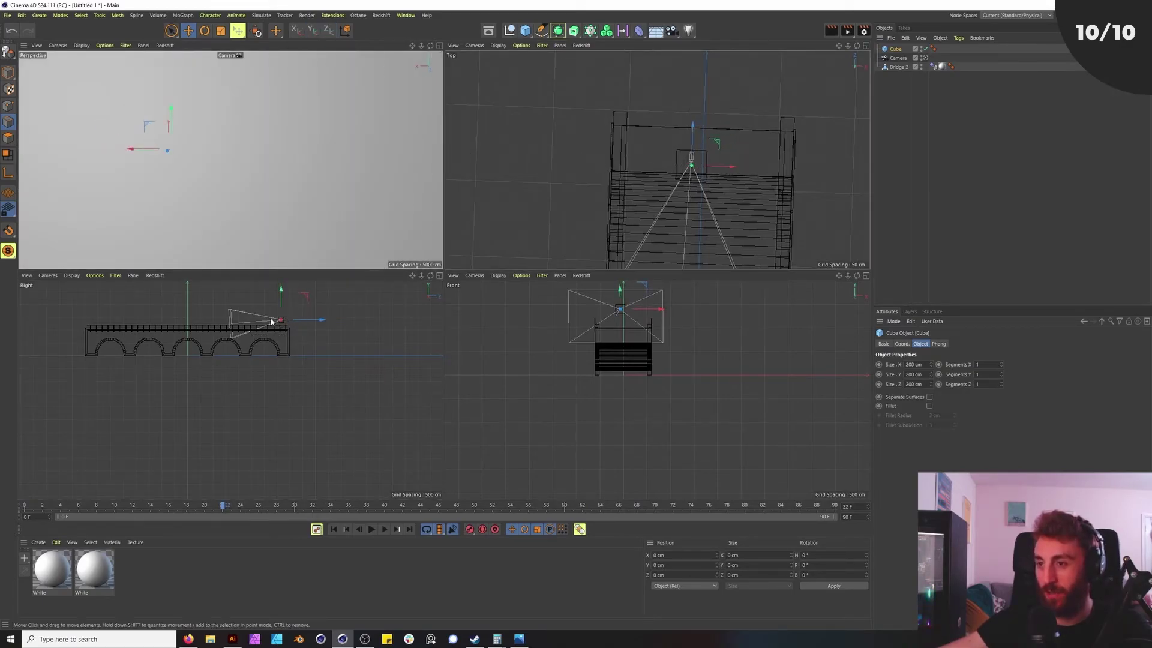
scroll(271, 322, up, 10)
drag(329, 329, 310, 313)
key(t)
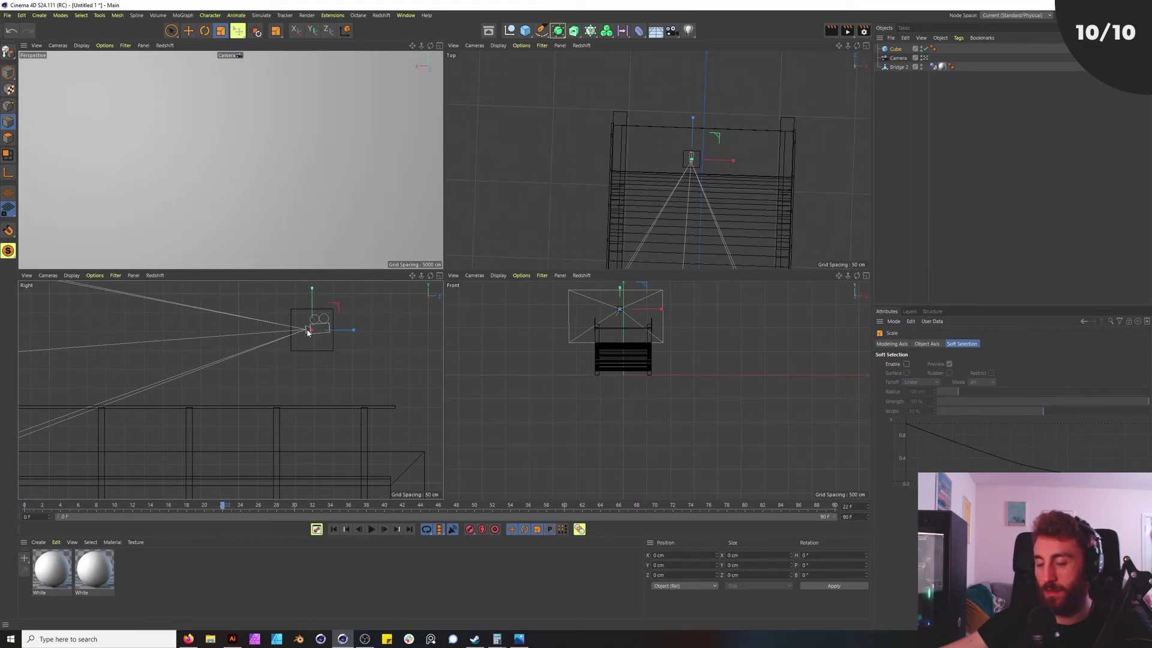
key(e)
drag(341, 330, 320, 302)
key(t)
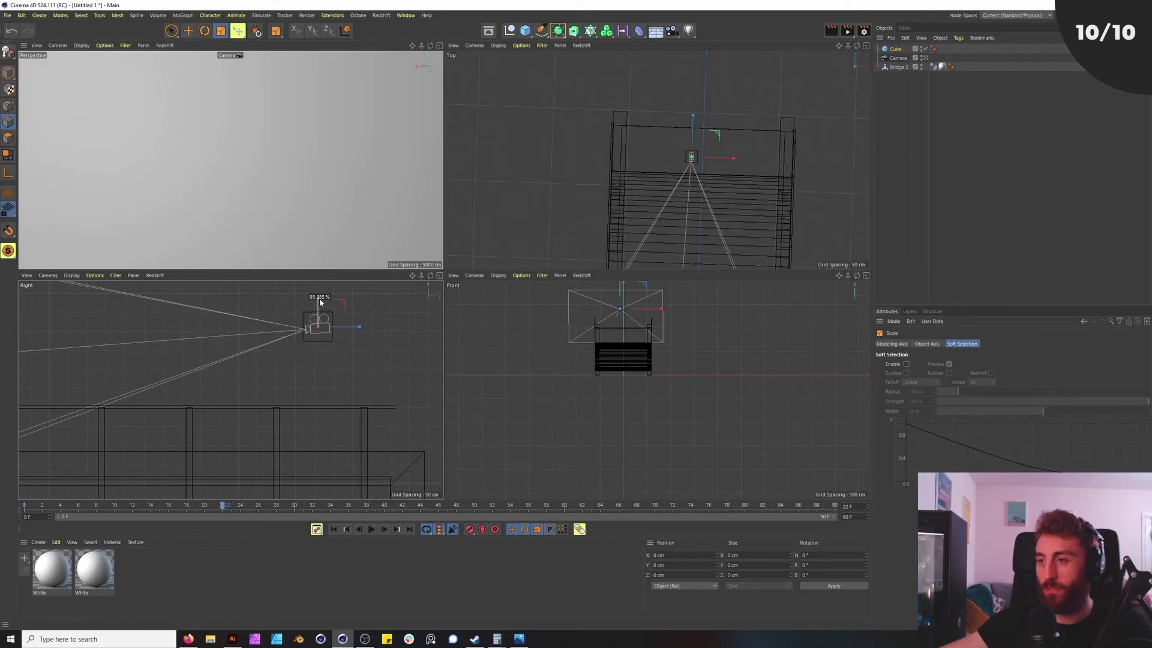
scroll(677, 168, up, 4)
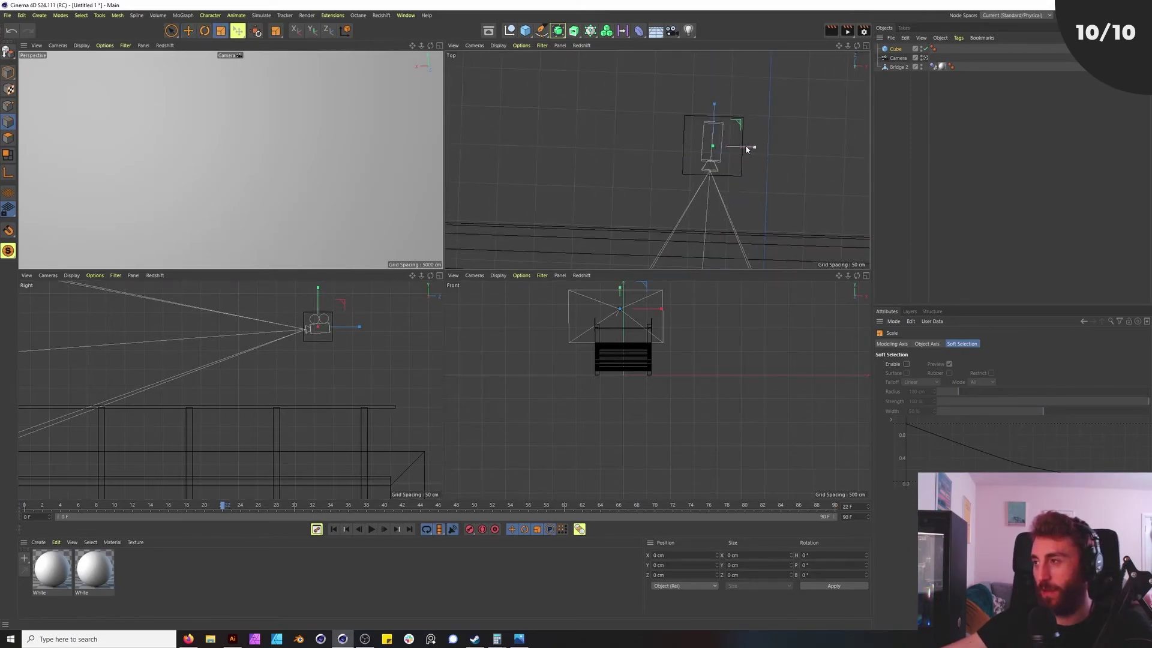
drag(746, 149, 749, 148)
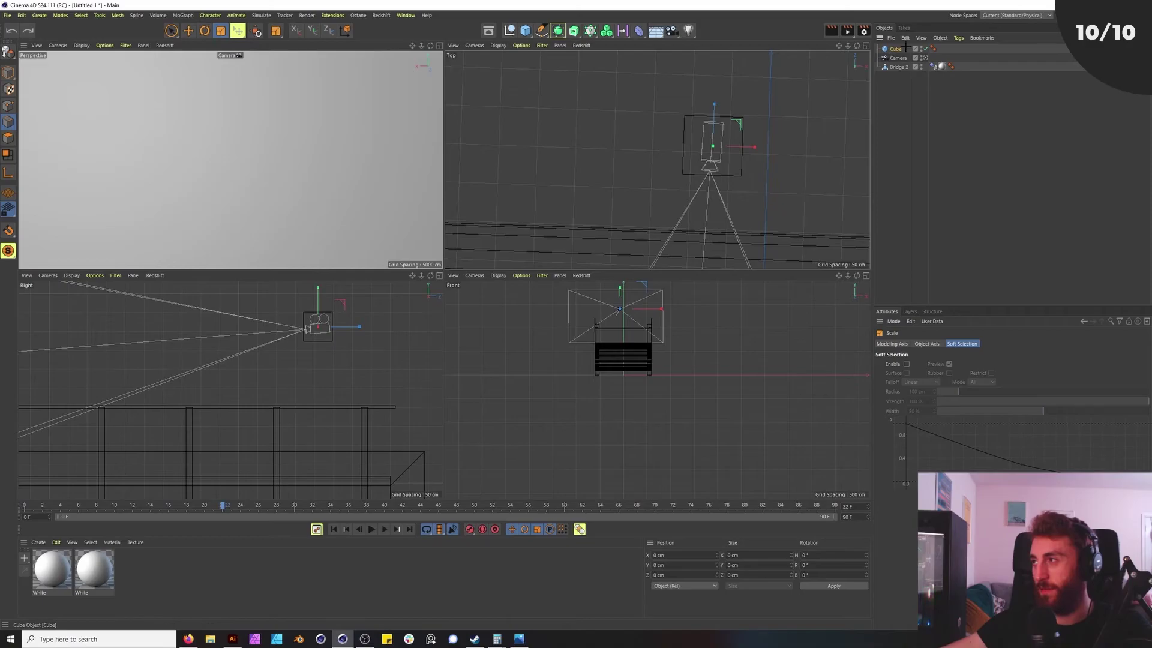
Step: Set the Cube's Size X to 50 cm in its Object tab
click(898, 49)
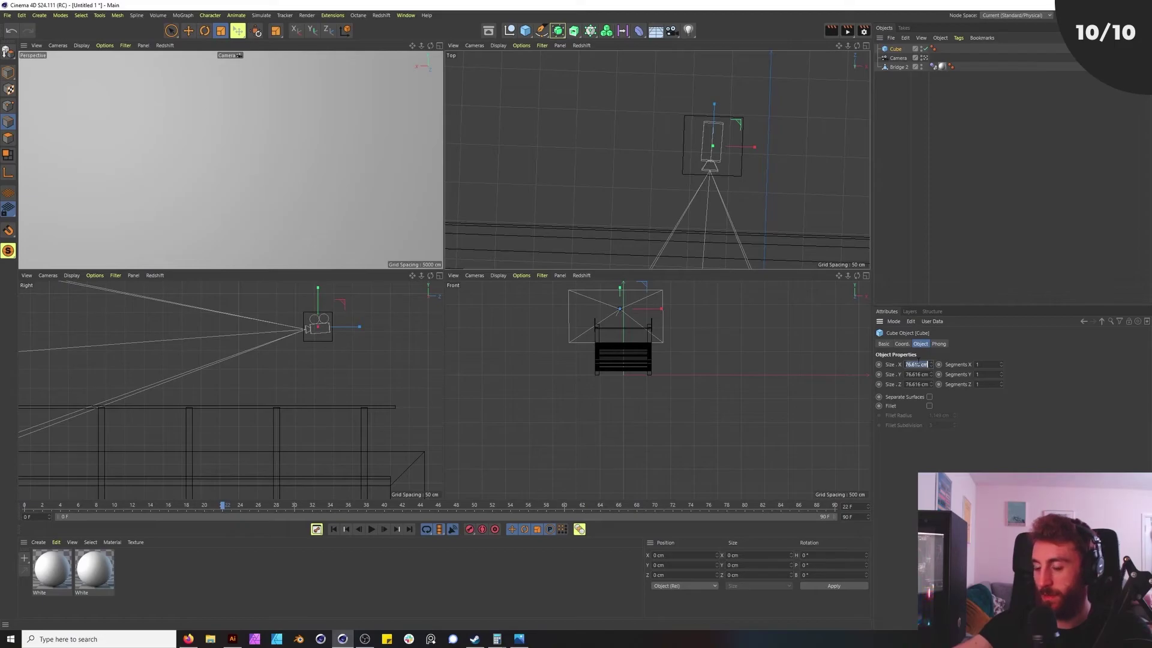
text(50)
key(Return)
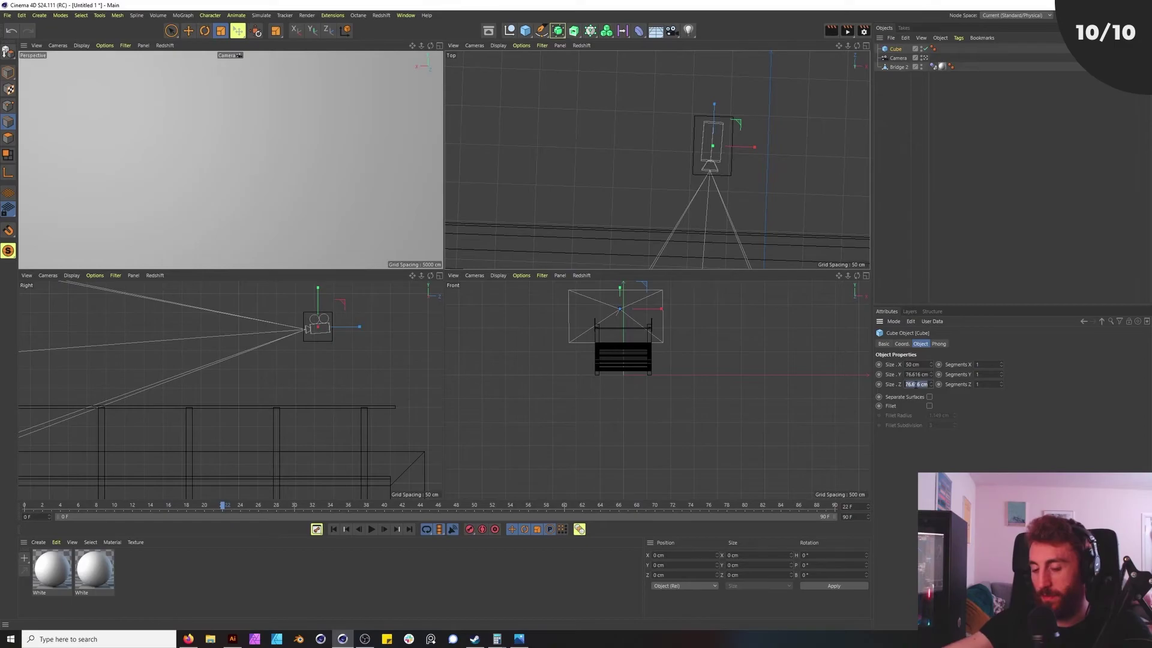
text(50)
click(930, 201)
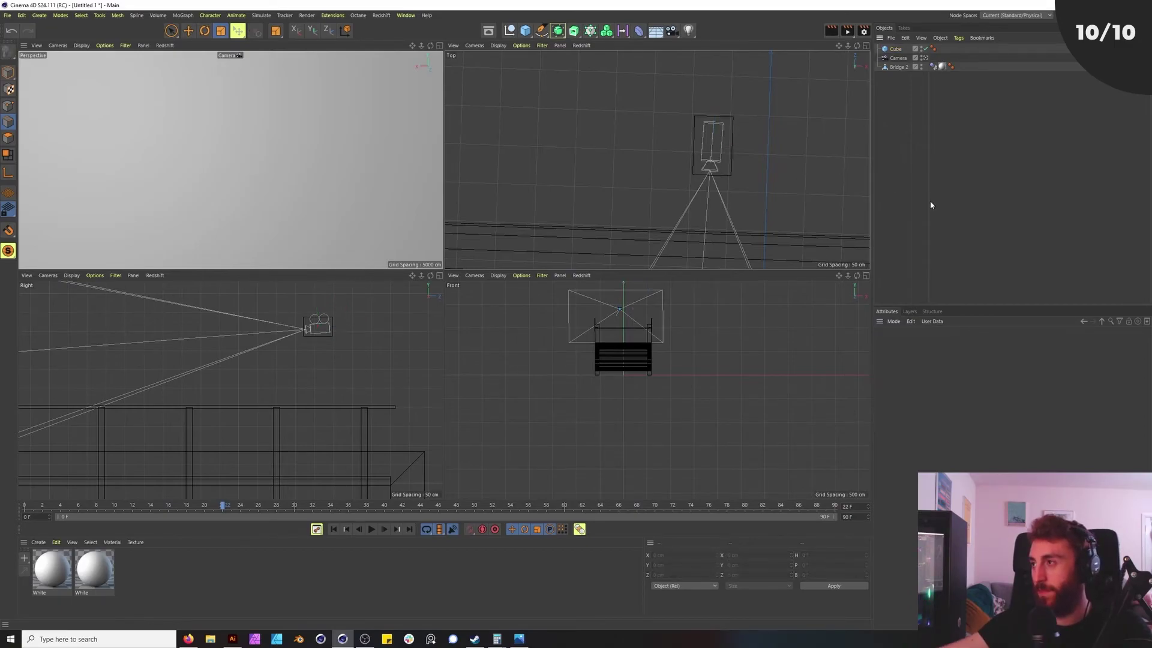
Step: Add a Compositing tag to the Cube and turn off its visibility to camera and renders
right_click(895, 49)
mouse_move(954, 156)
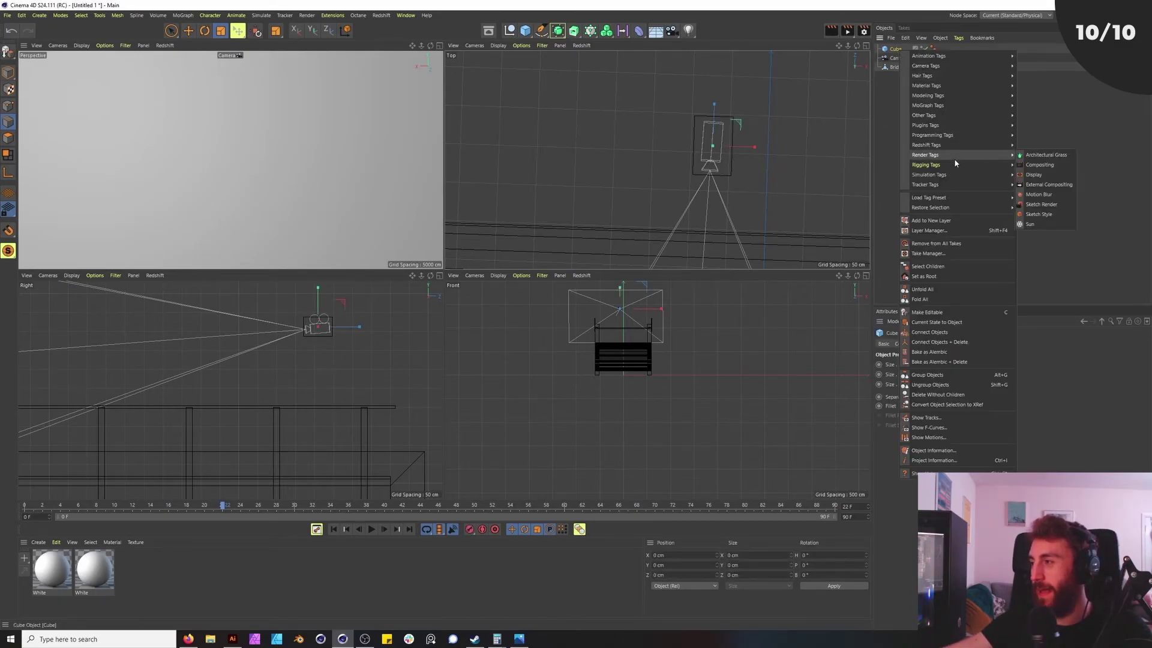
click(1036, 166)
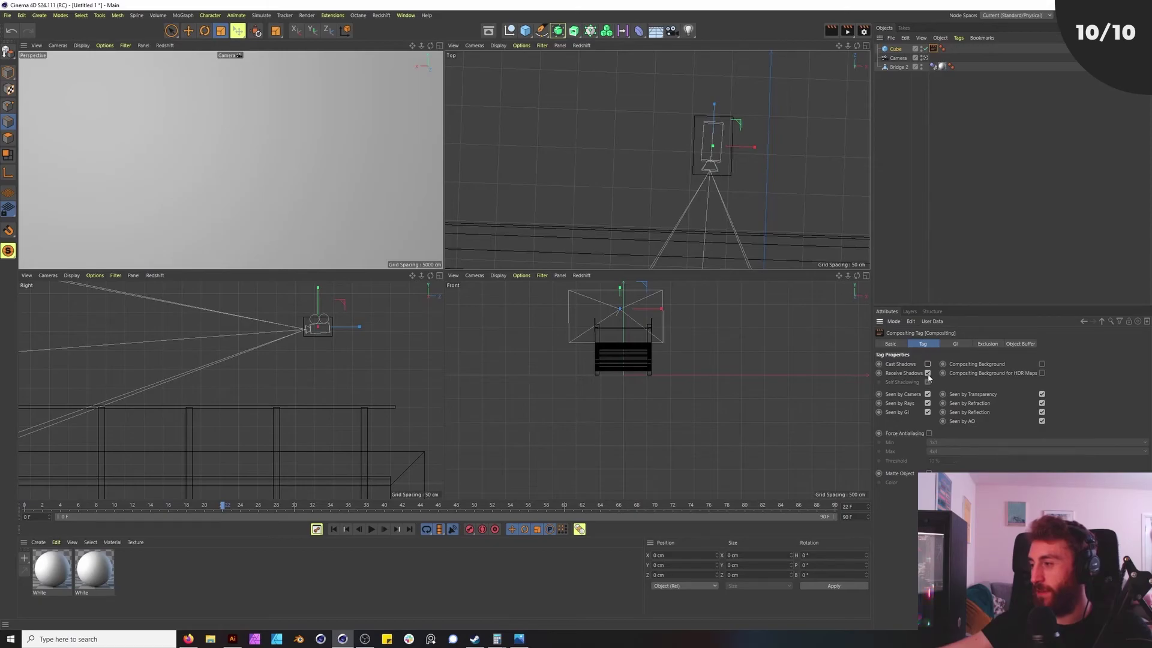
click(928, 412)
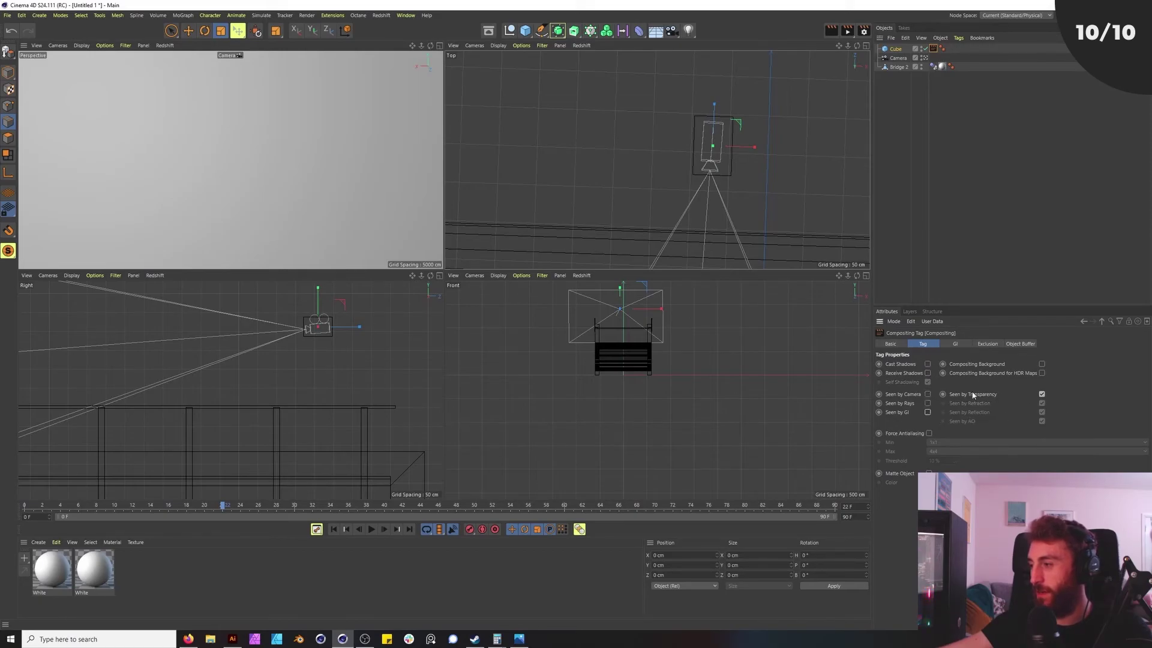
Step: Nudge the camera inside the cube and parent it under the Cube
click(708, 191)
key(e)
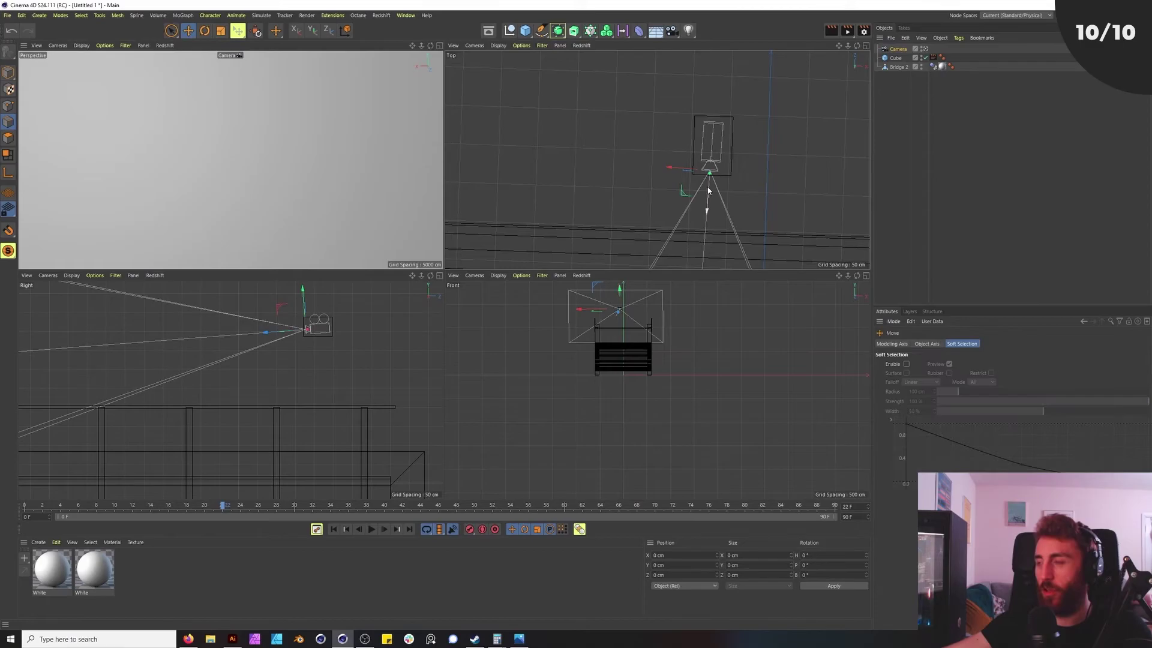
drag(711, 196, 710, 206)
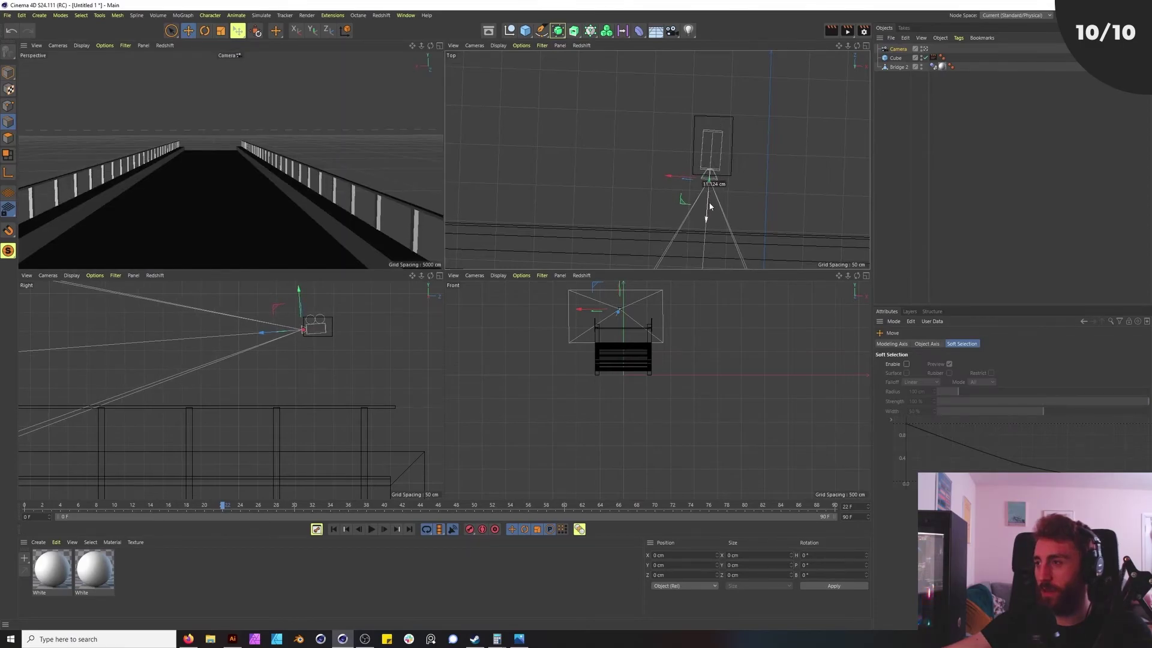
click(899, 52)
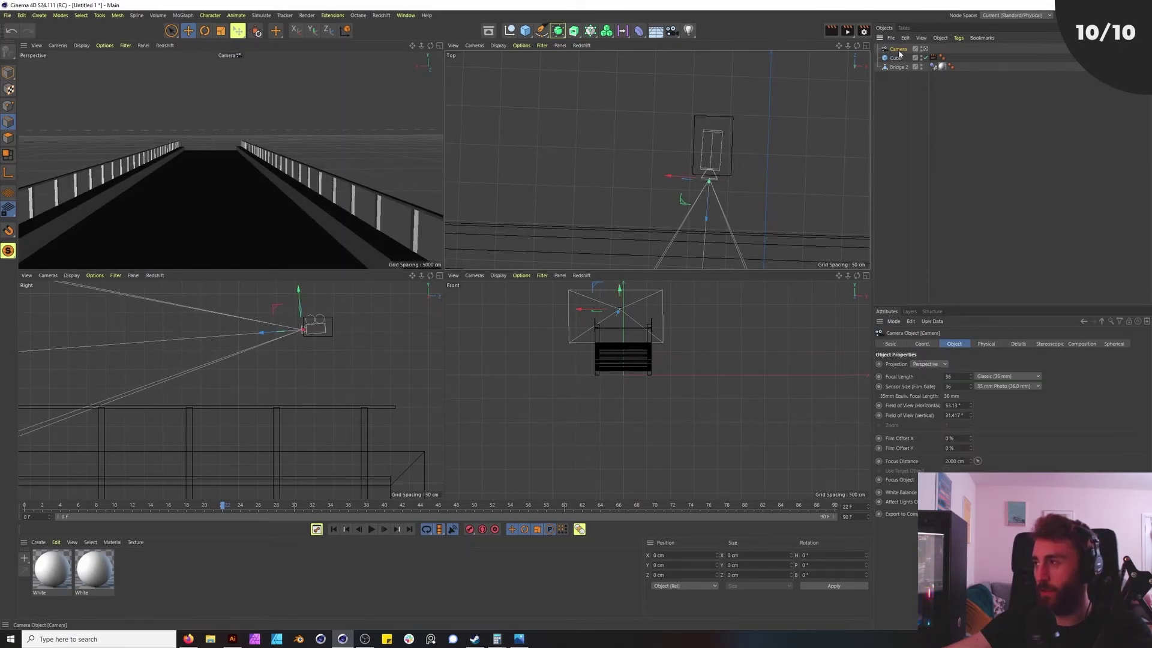
click(897, 58)
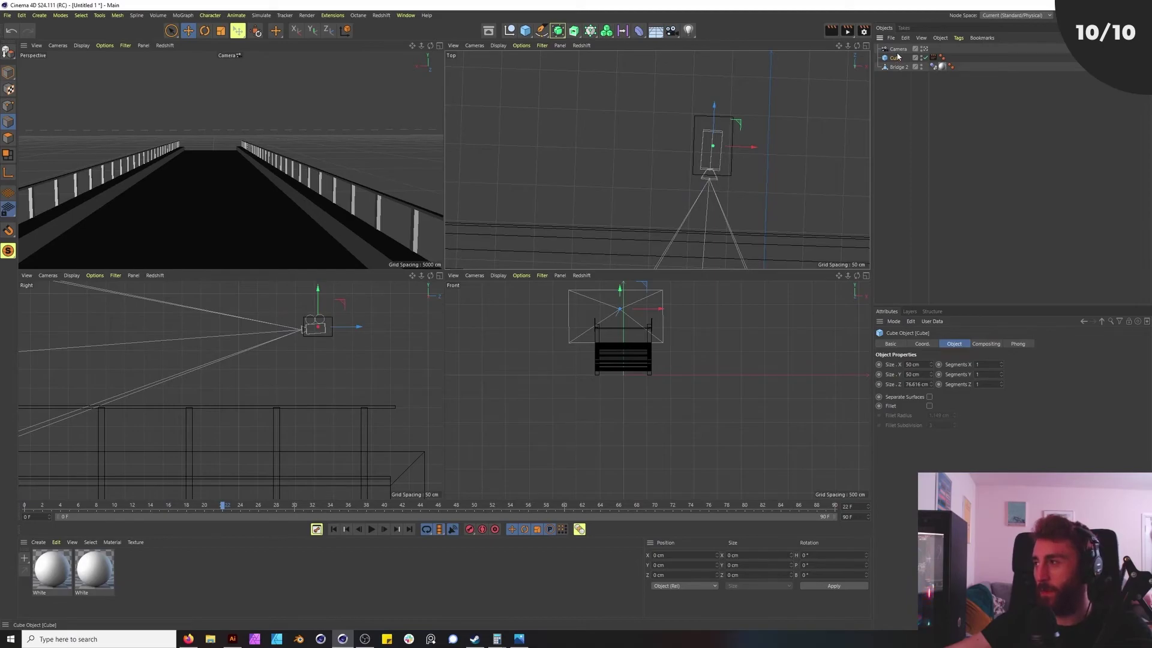
drag(898, 49, 894, 60)
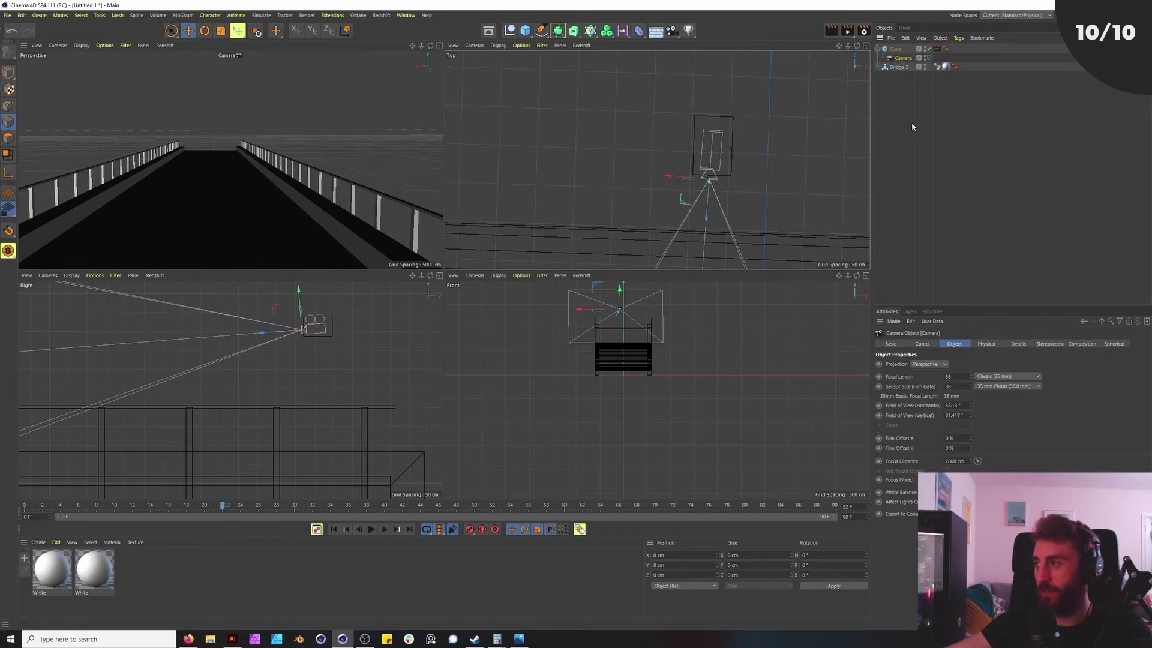
click(912, 127)
click(893, 49)
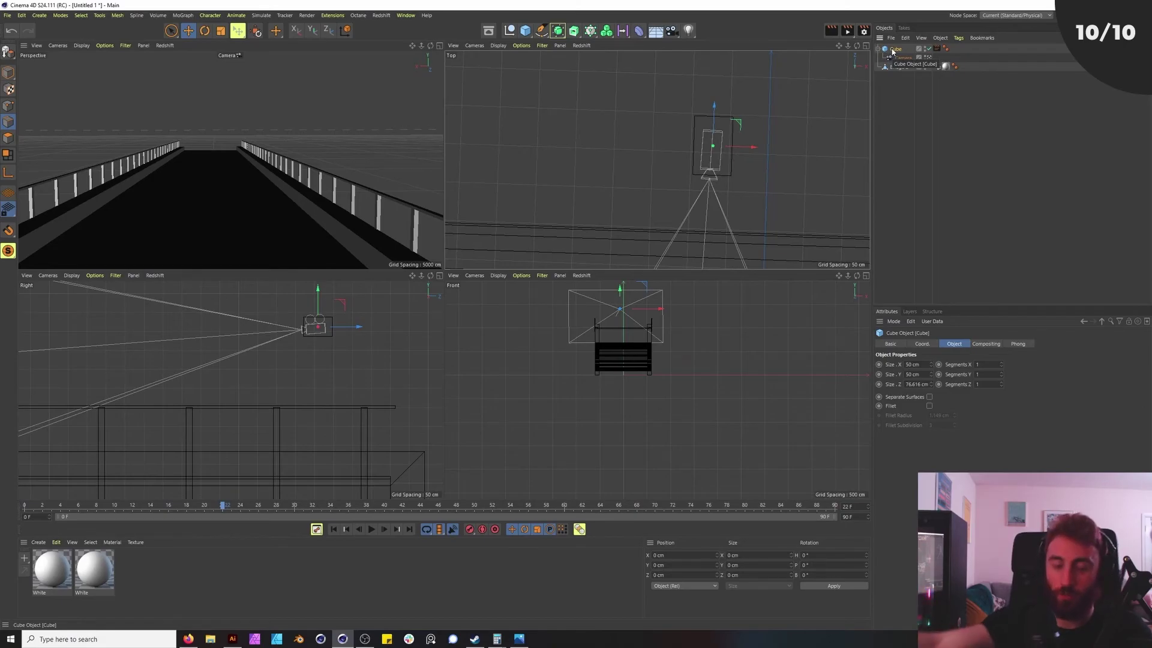
Step: Add a Rigid Body simulation tag to the Cube
right_click(892, 52)
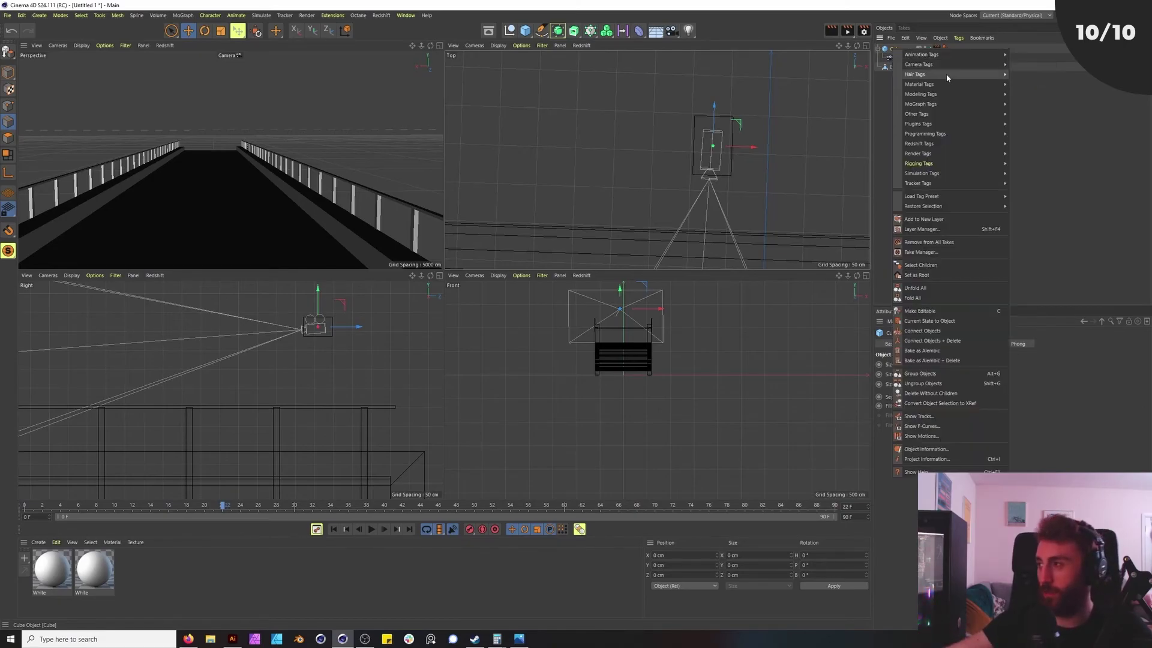
mouse_move(958, 173)
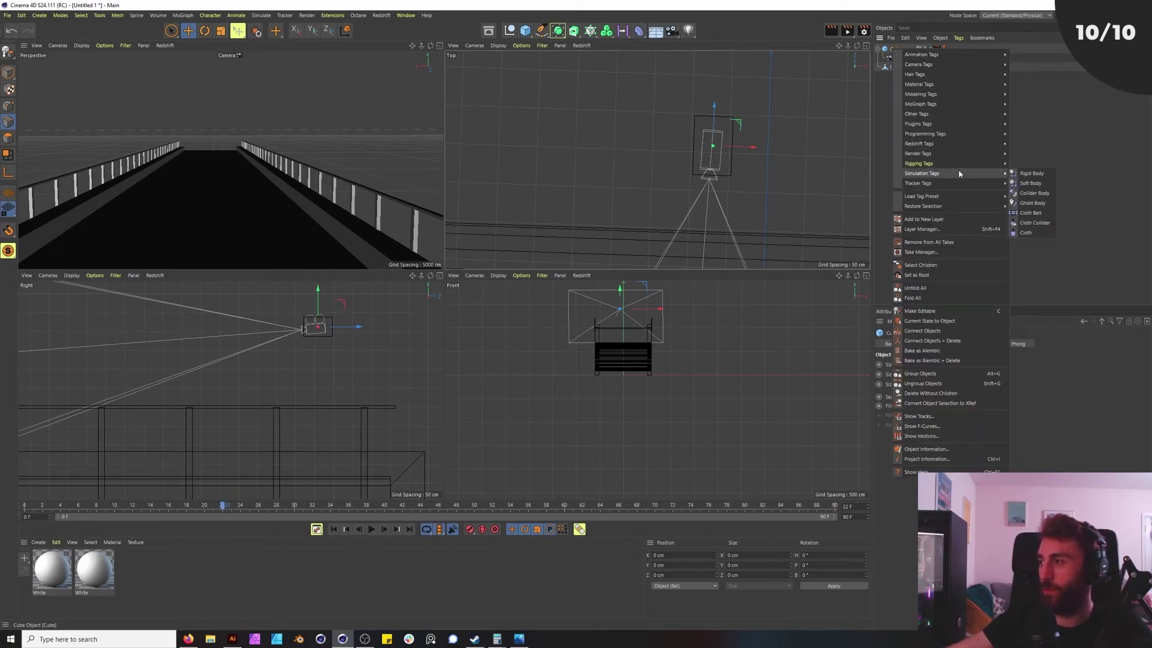
click(1035, 173)
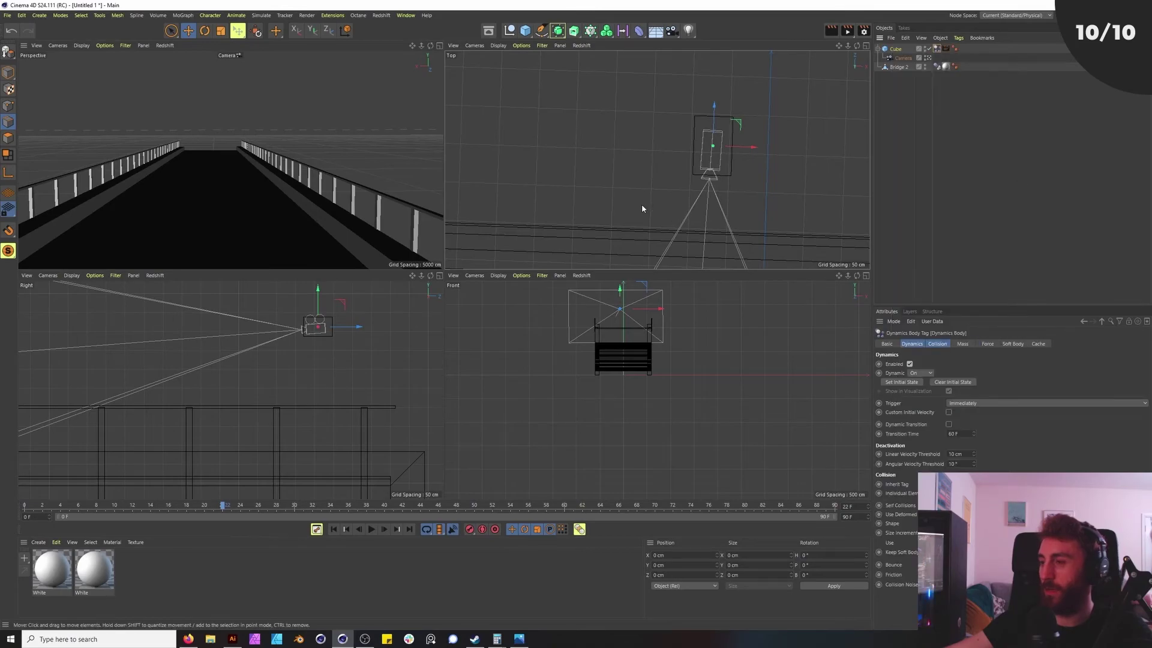
middle_click(373, 181)
middle_click(387, 354)
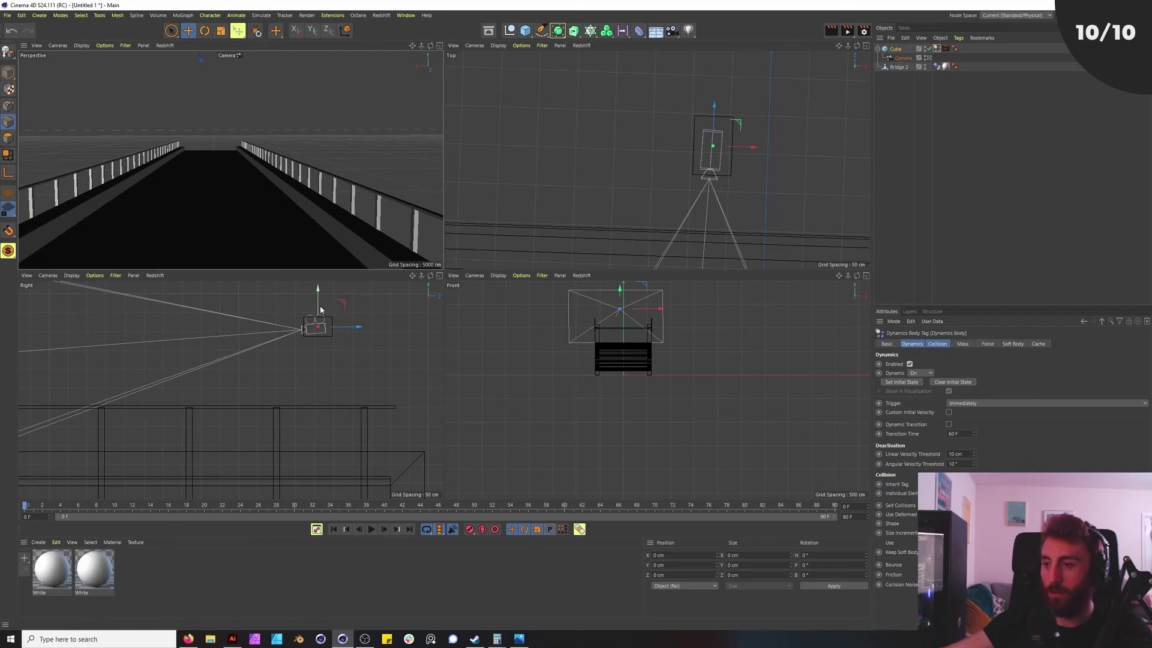
Step: Lower the cube and camera onto the bridge deck and play the fall
drag(321, 305, 324, 375)
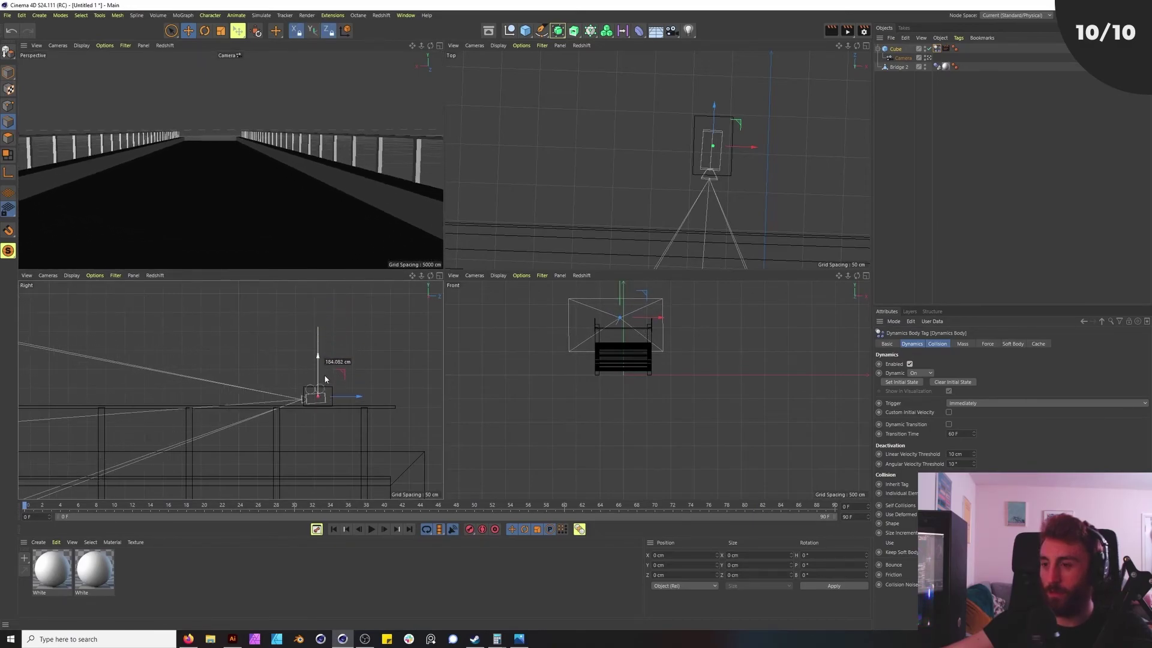
middle_click(297, 160)
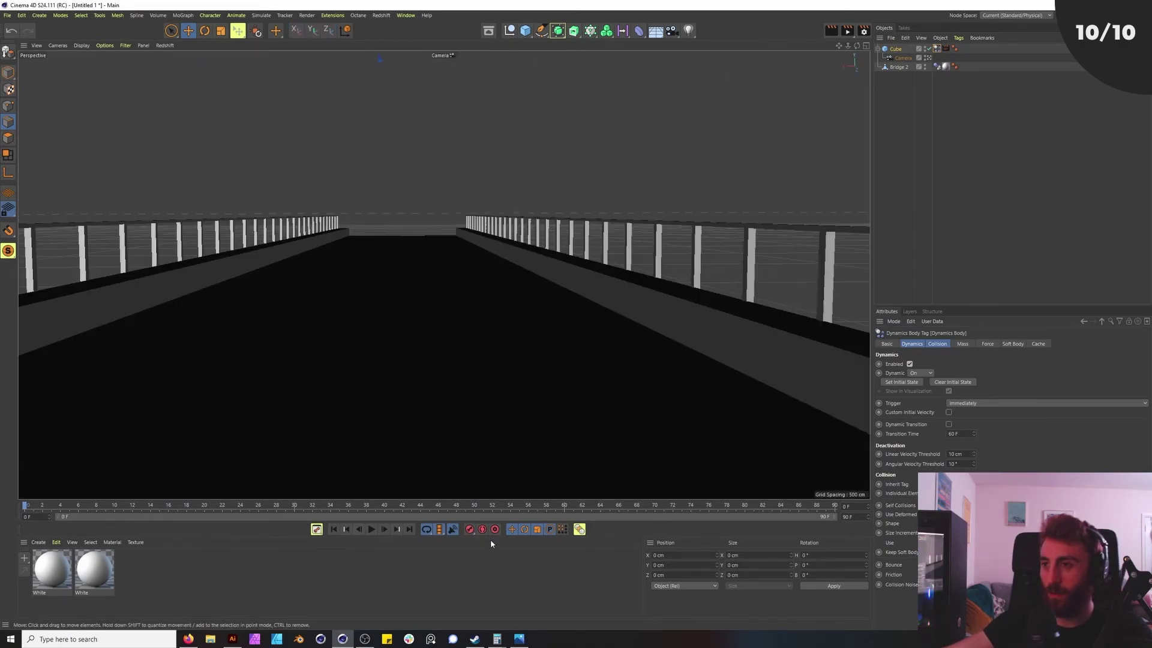
click(372, 529)
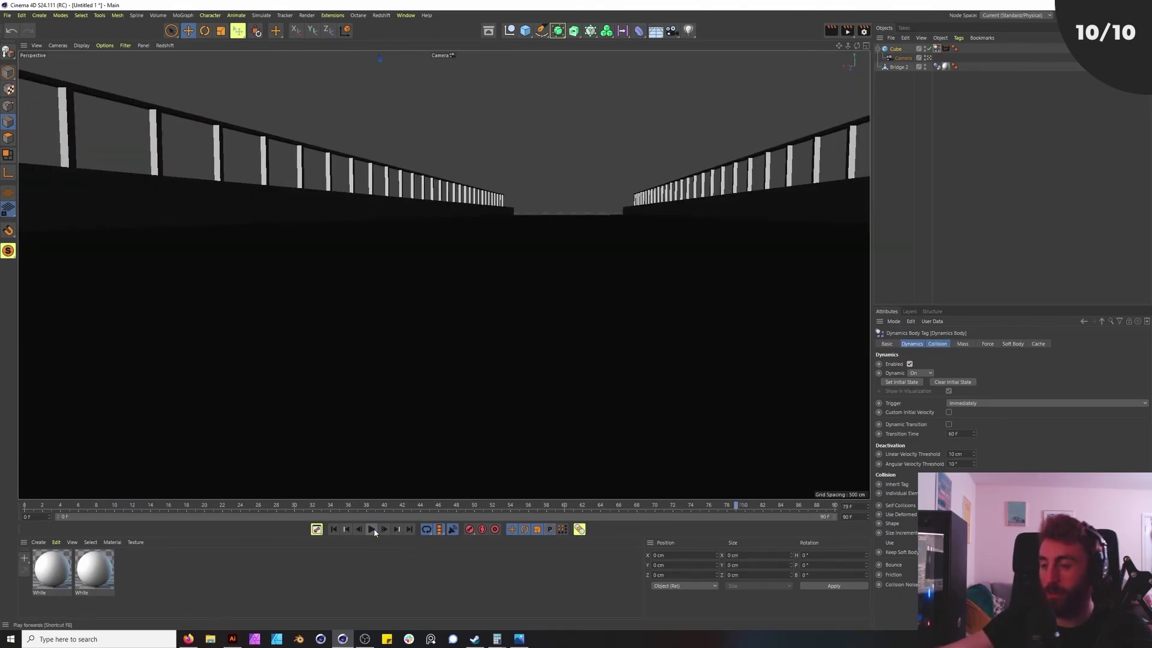
click(372, 529)
middle_click(340, 394)
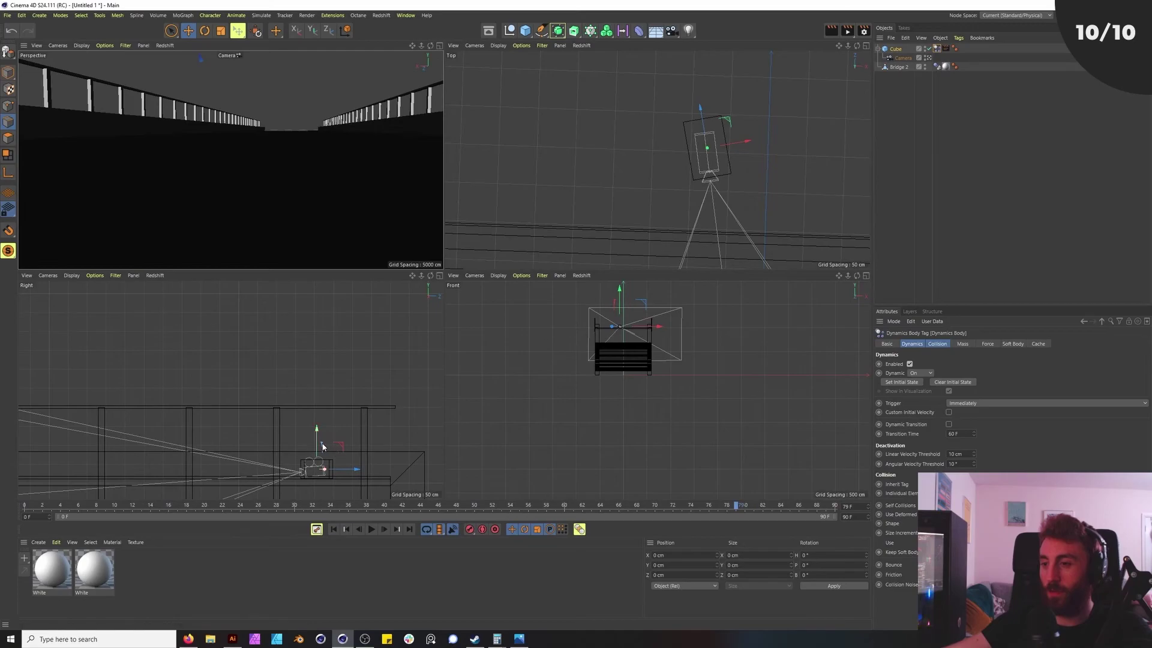
Step: At frame 0, raise the cube rig about 59 cm above the deck and replay the fall
click(43, 507)
click(25, 507)
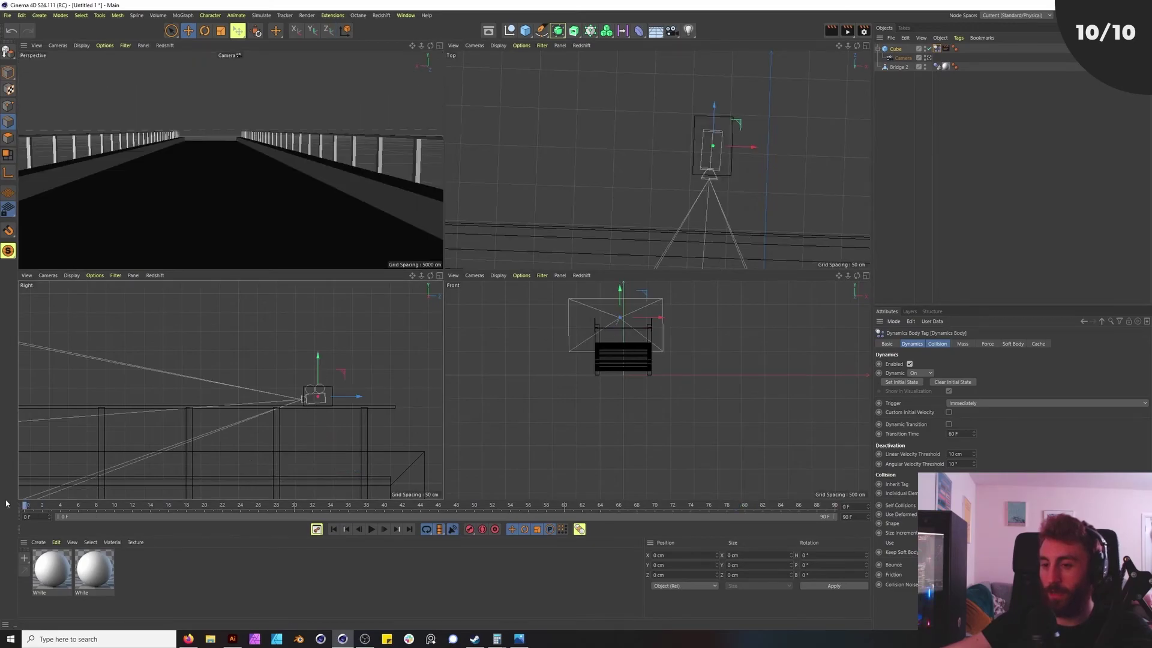
drag(318, 373, 320, 349)
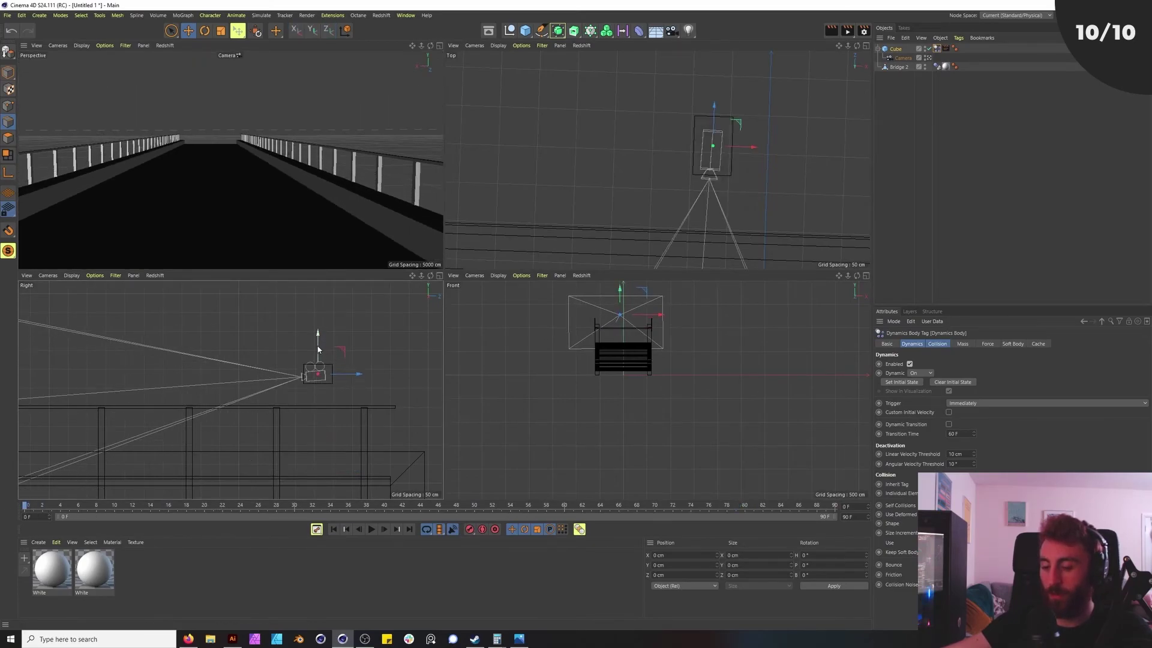
key(r)
drag(318, 368, 321, 368)
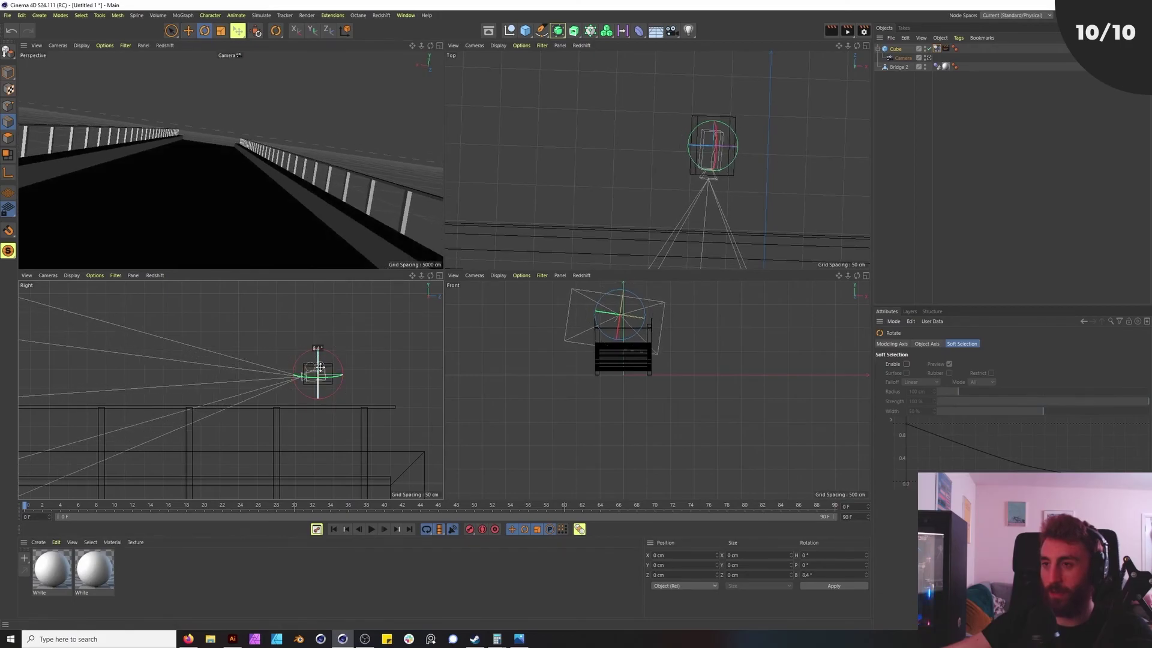
key(ctrl+z)
middle_click(300, 217)
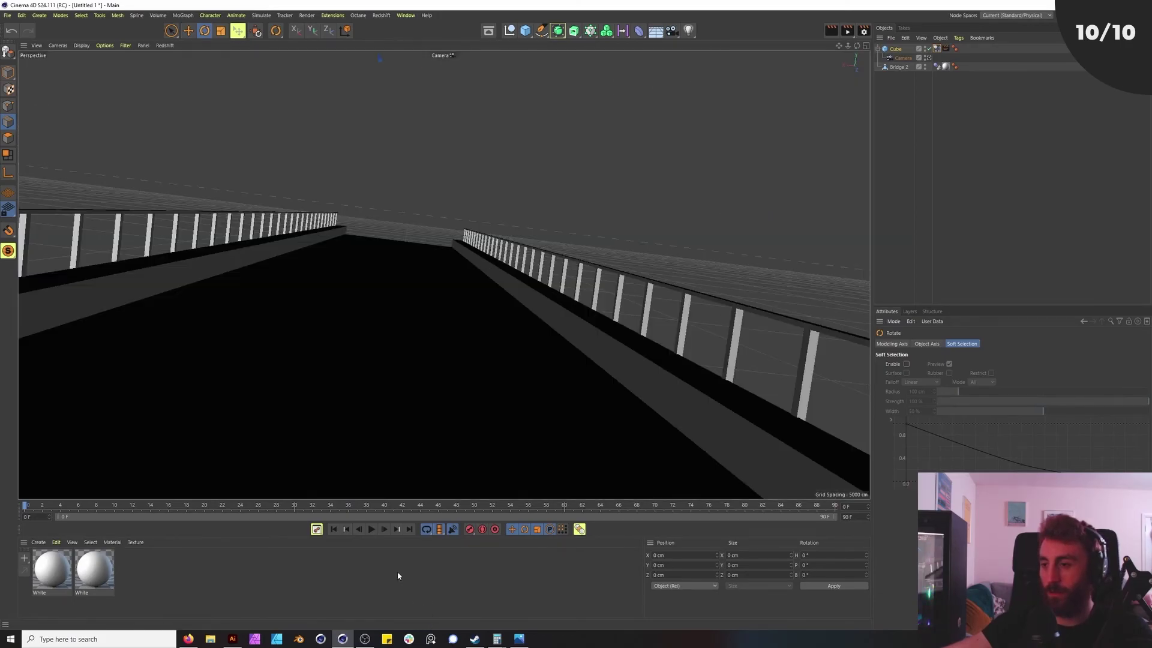
click(372, 529)
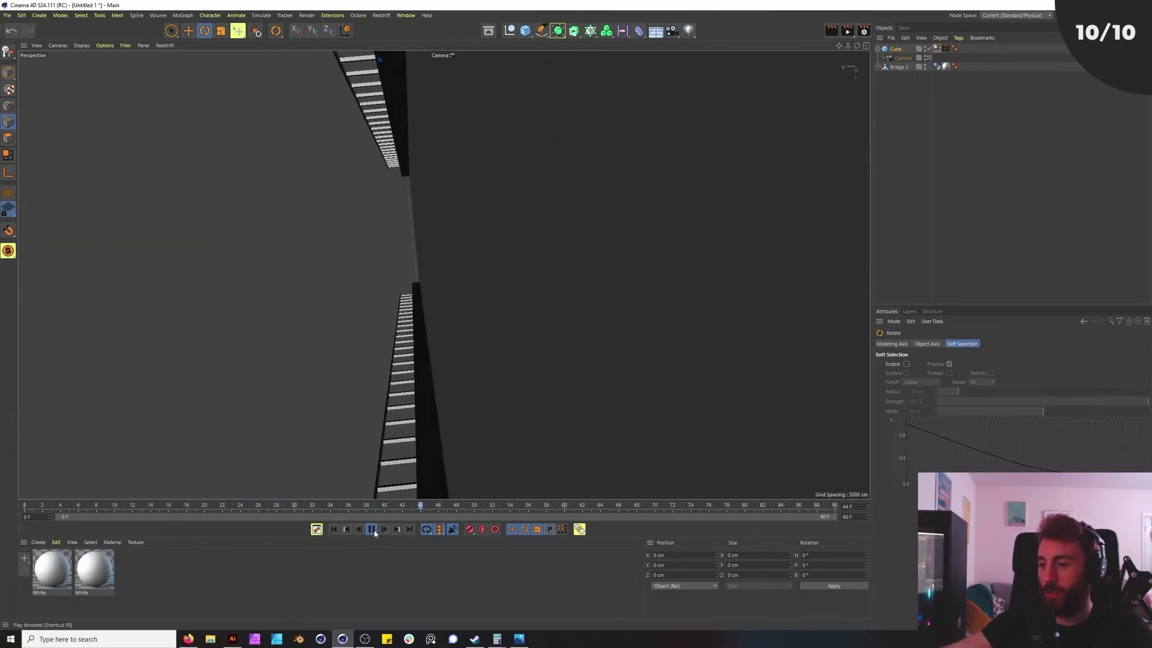
key(F8)
Step: Enable a 2 cm Fillet on the Cube and replay the simulation from the start
click(890, 50)
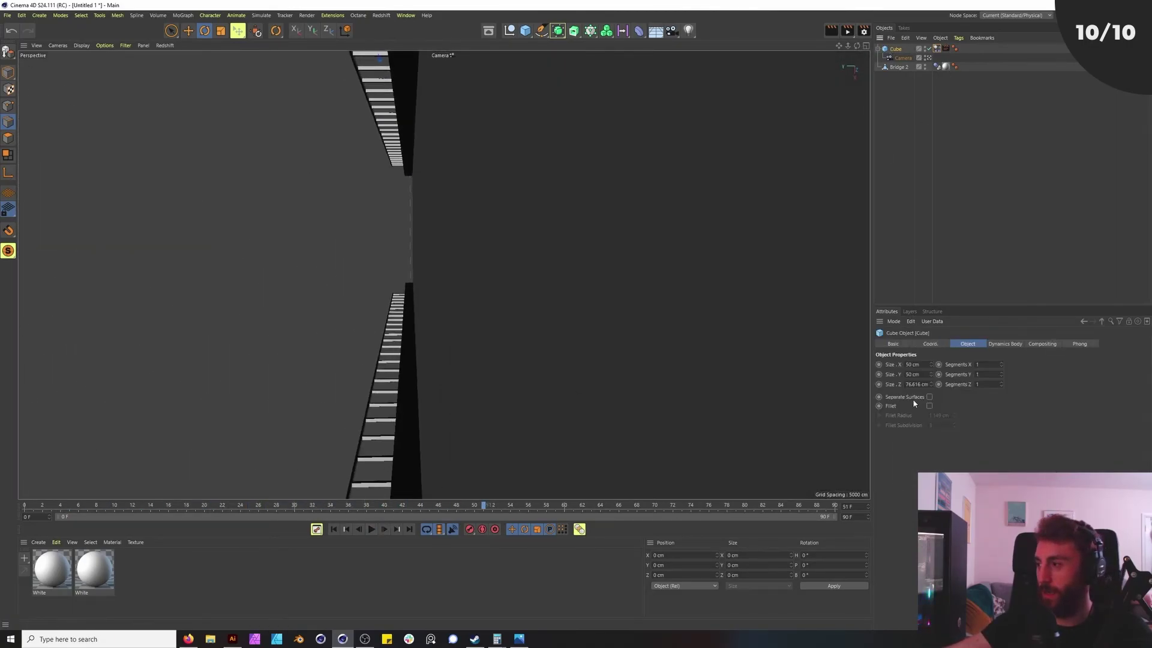
click(929, 407)
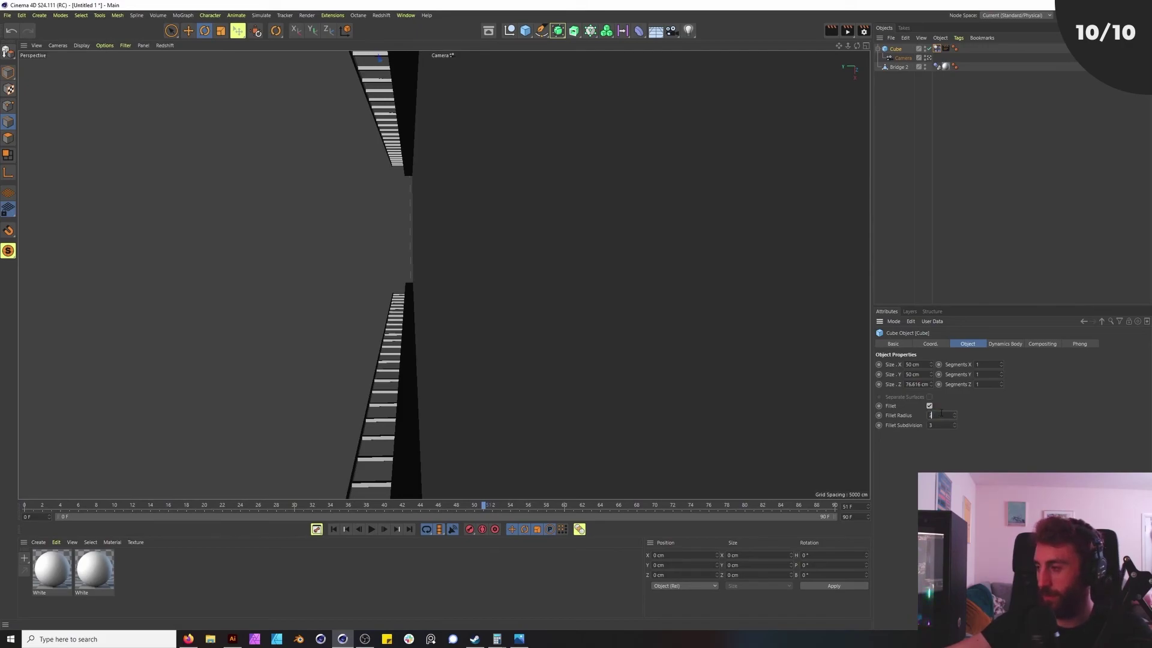
click(74, 509)
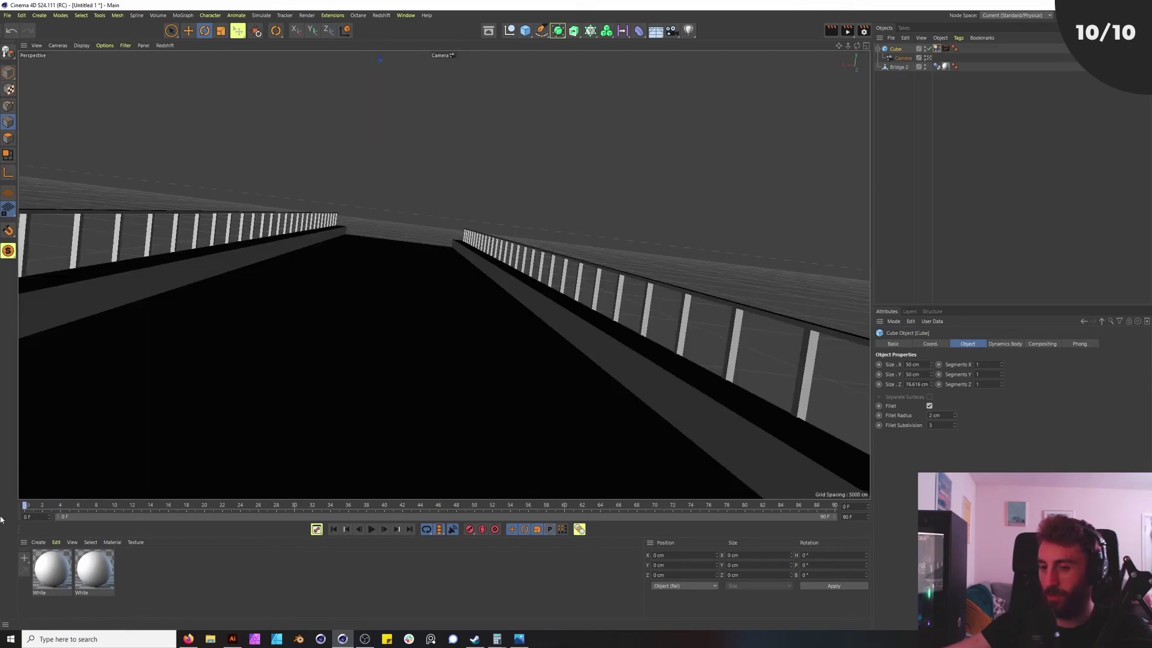
click(370, 529)
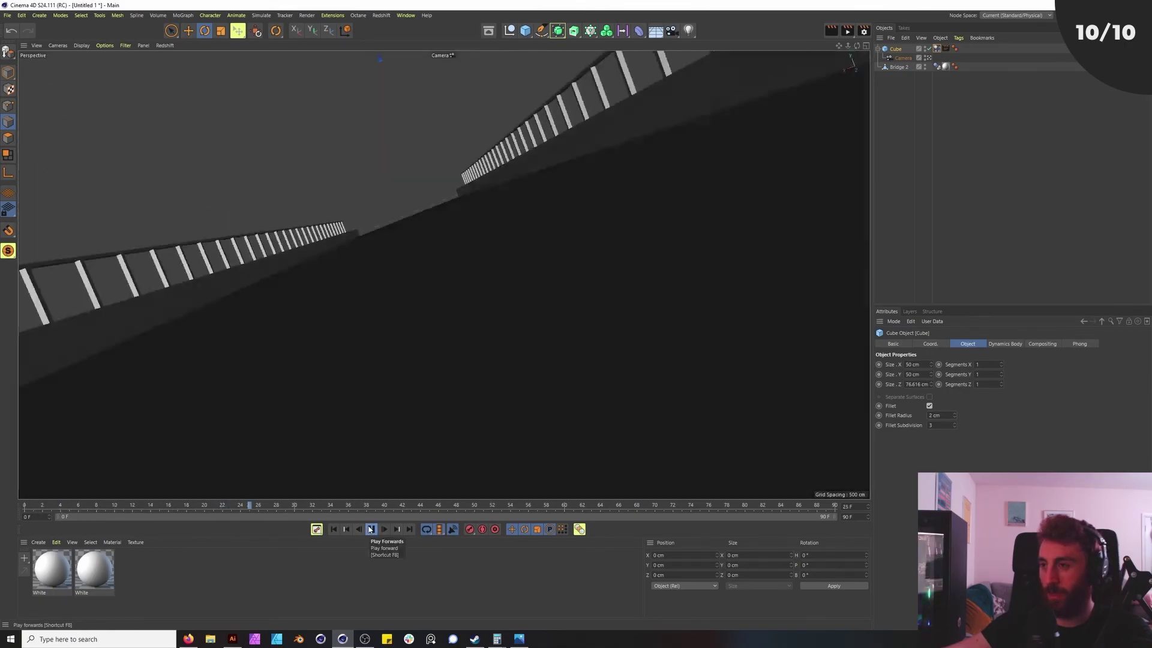